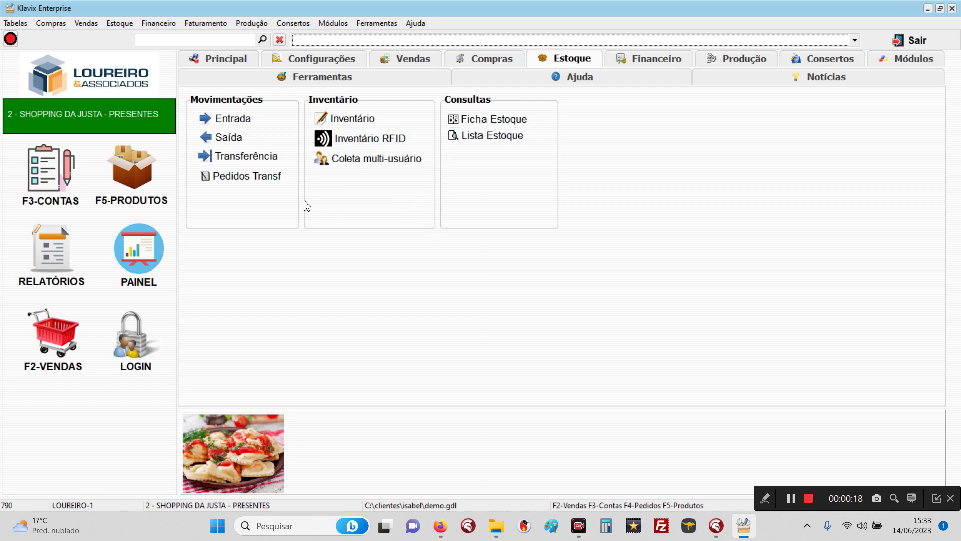
Step: Review the stock location accounts 15888, 17342, 18296, 12730 and 72 ESTOQUE CENTRAL in the table of accounts
left_click(44, 167)
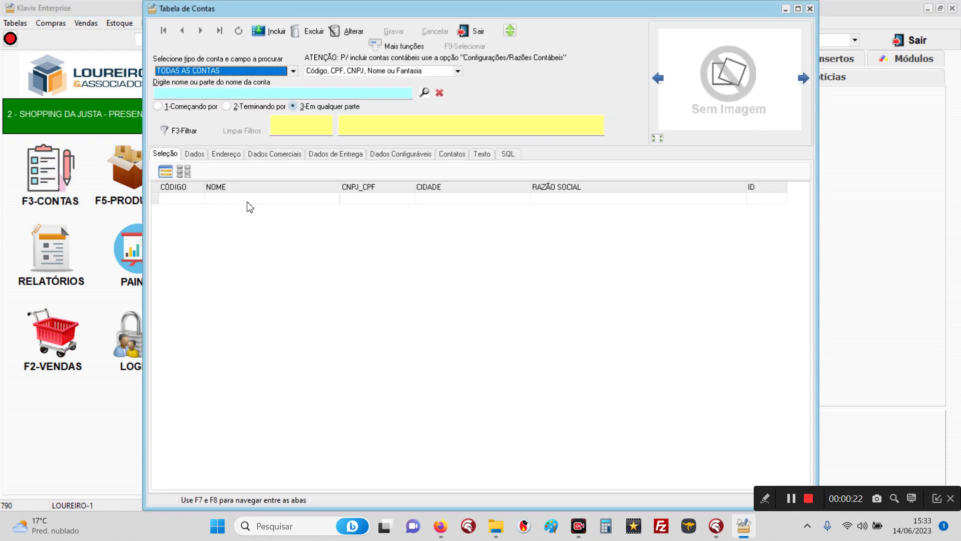
key("Down")
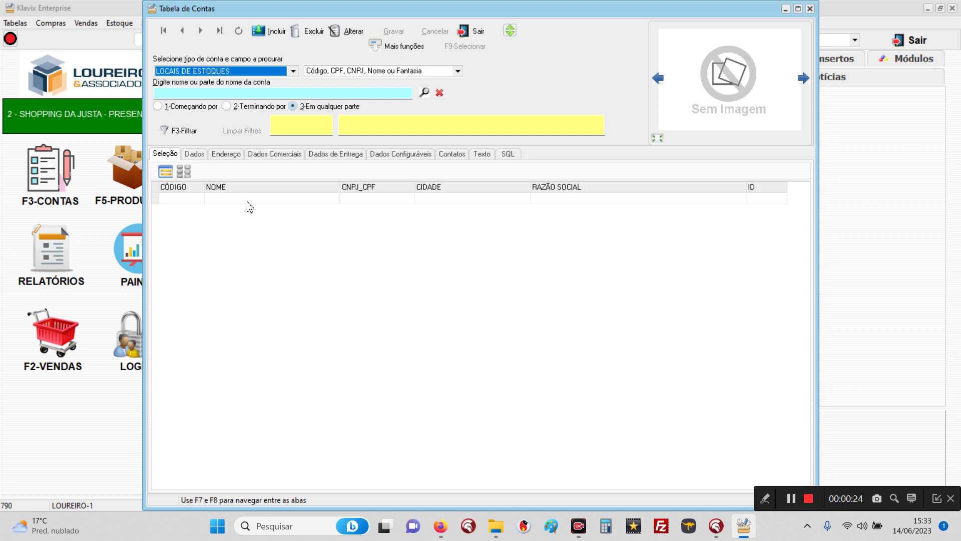
key("Return")
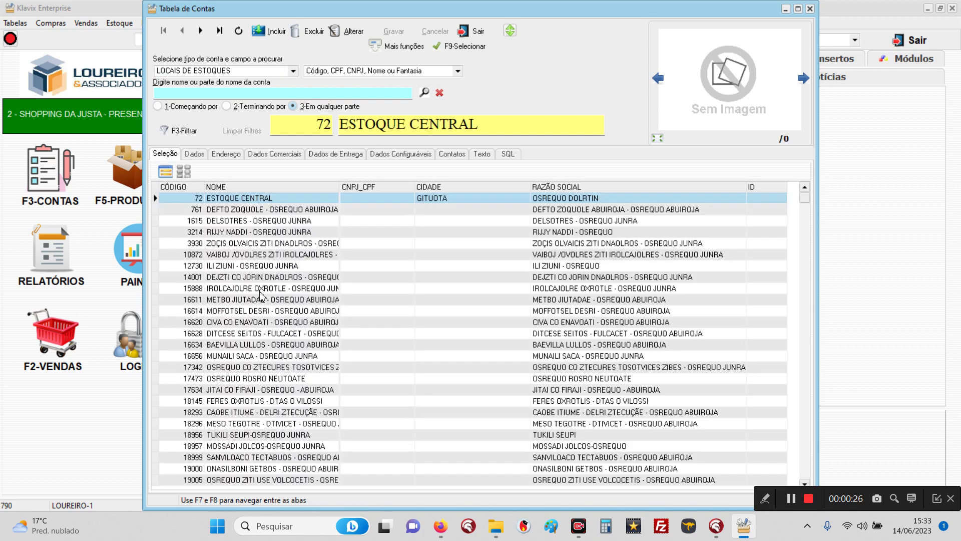
left_click(261, 289)
left_click(266, 369)
left_click(262, 425)
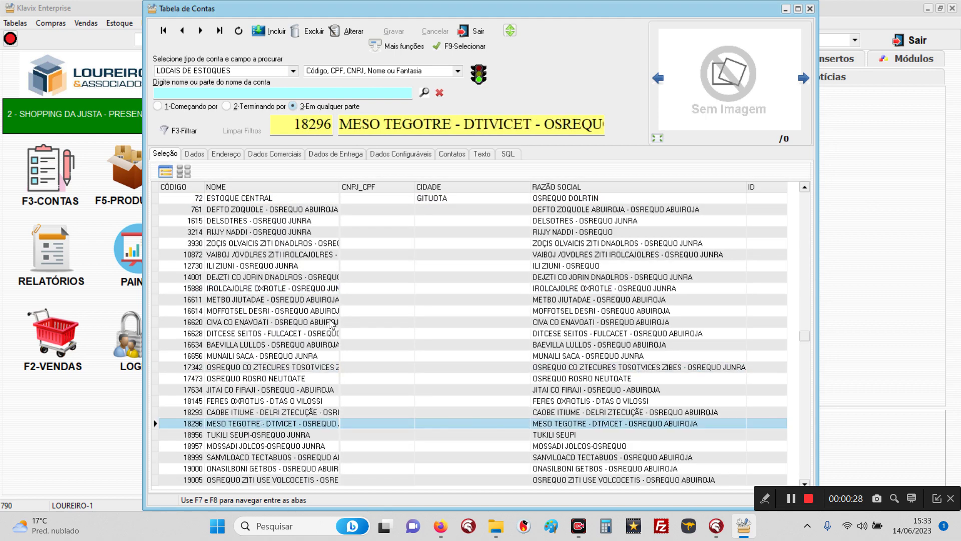
left_click(300, 269)
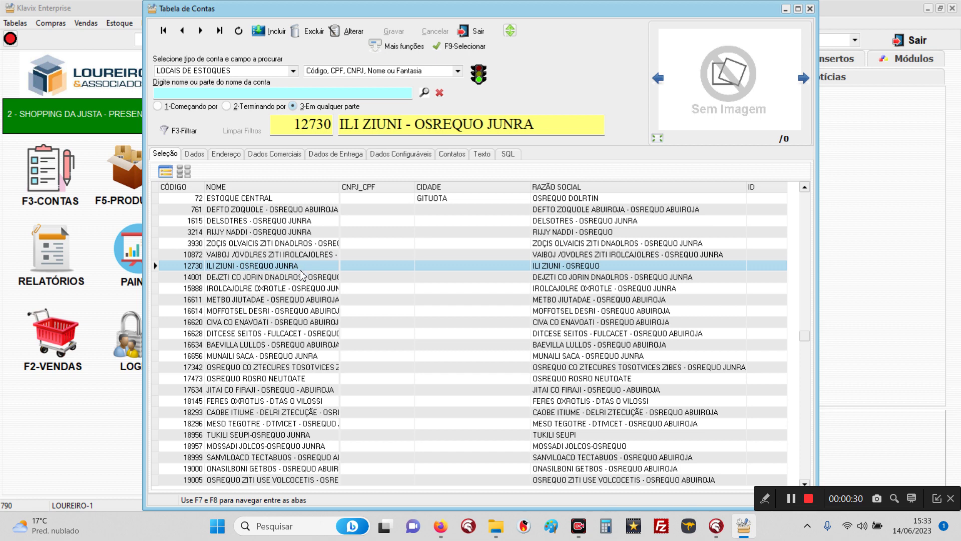
left_click(273, 200)
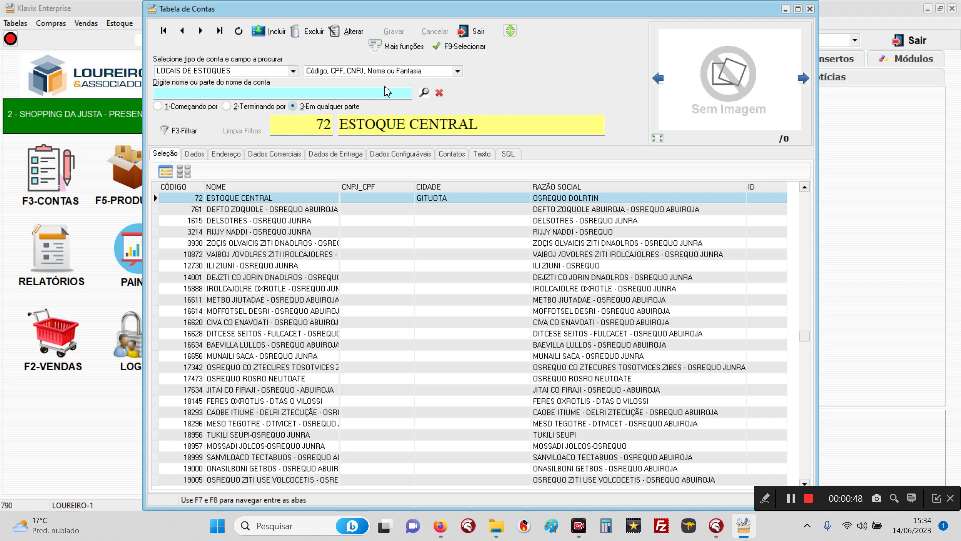
left_click(471, 31)
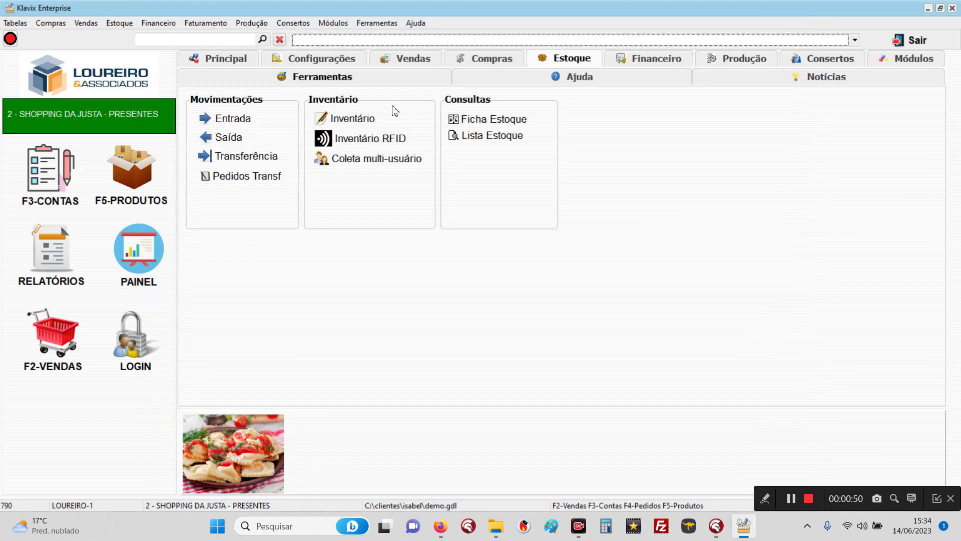
Step: Review the company record under Configurações, then bring up the F5-PRODUTOS product register
left_click(308, 61)
left_click(258, 122)
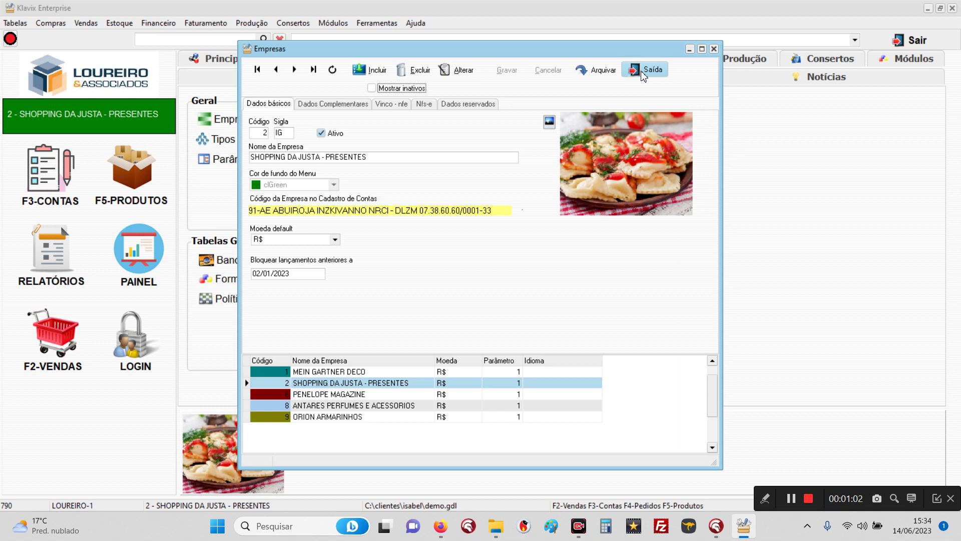
left_click(645, 73)
left_click(141, 184)
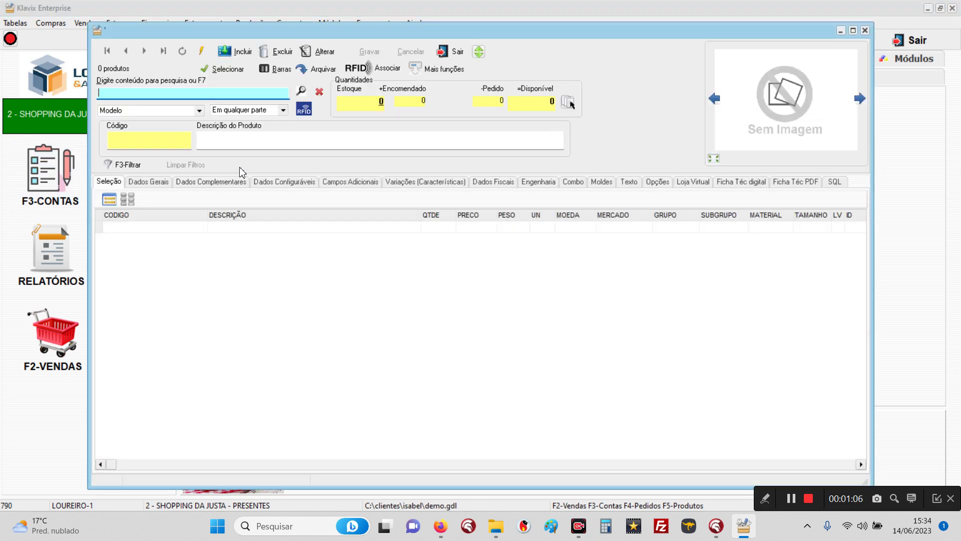
Step: List all 20 products and check product 000044 ZIT SIFATI's per-store stock, totalling 0,96
left_click(301, 91)
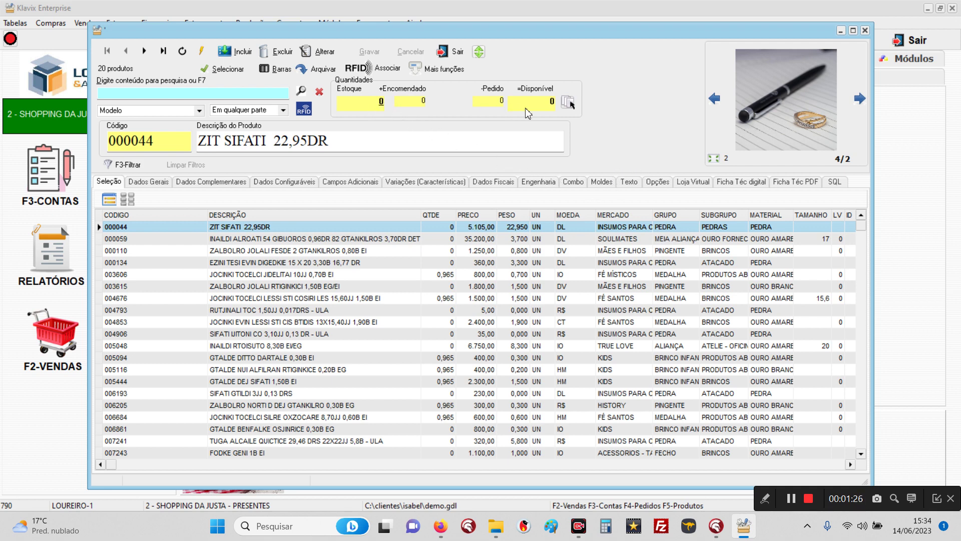
left_click(569, 104)
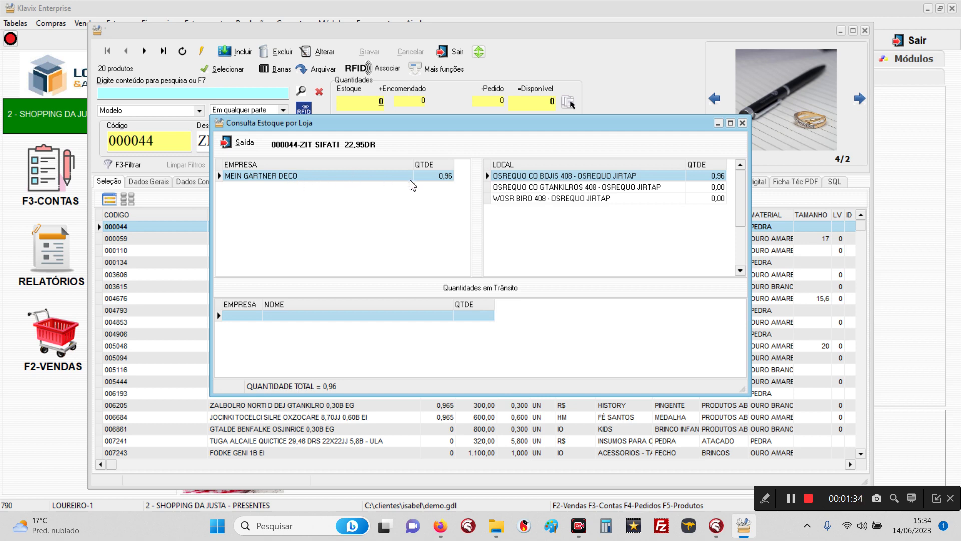
left_click(232, 144)
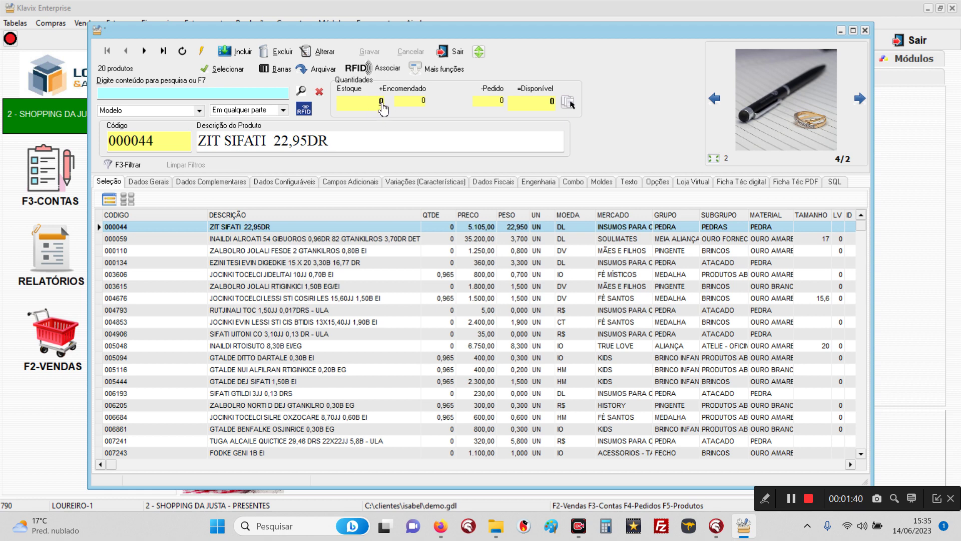
Step: Adjust product 000044's quantity at 72 ESTOQUE CENTRAL to 1
left_click(382, 103)
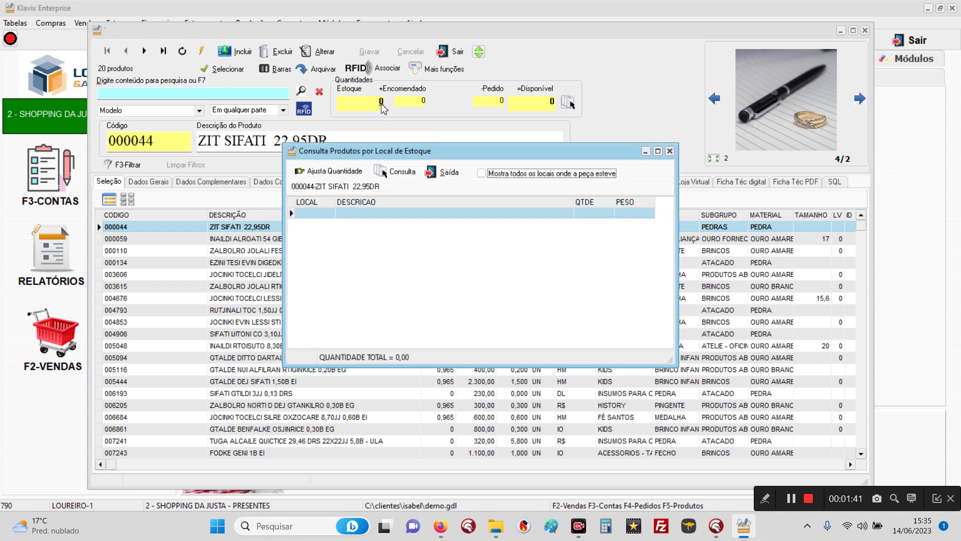
left_click(332, 172)
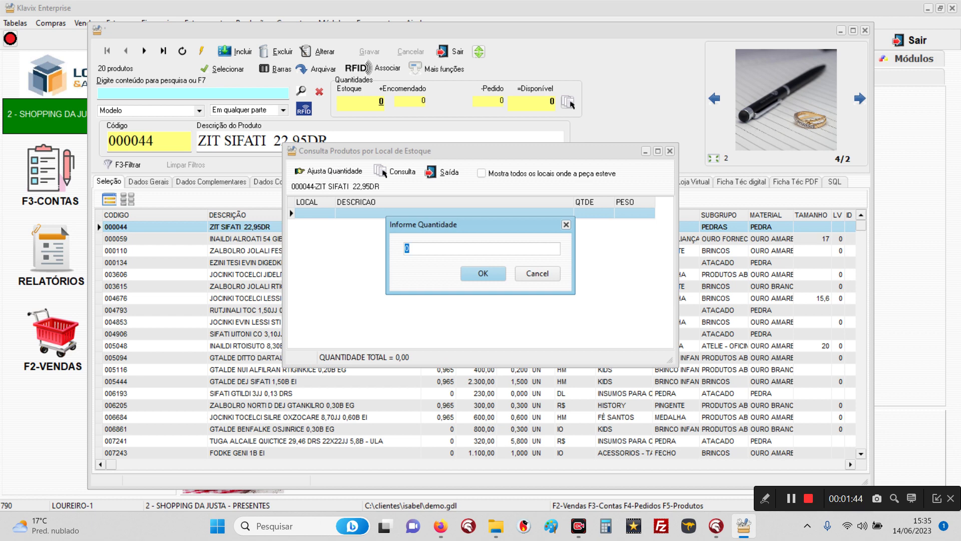
type("1")
key("Return")
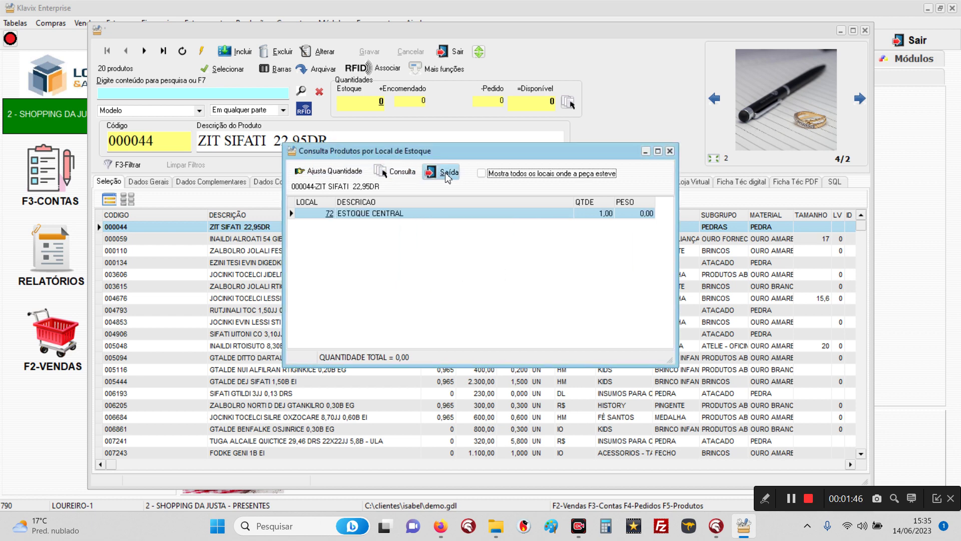
left_click(446, 173)
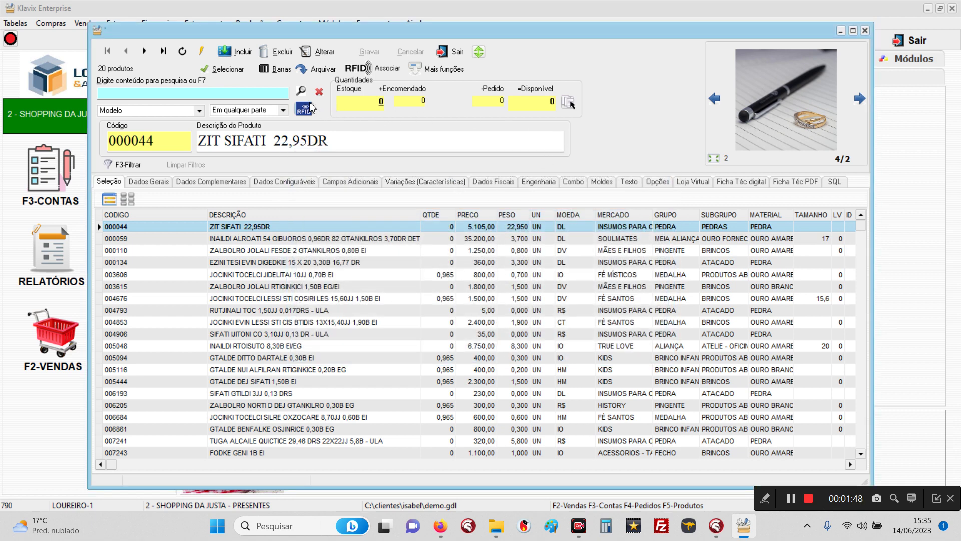
Step: Refresh product 000044 and compare its stock at SHOPPING DA JUSTA - PRESENTES and MEIN GARTNER DECO, then close the catalogue
left_click(304, 92)
left_click(569, 103)
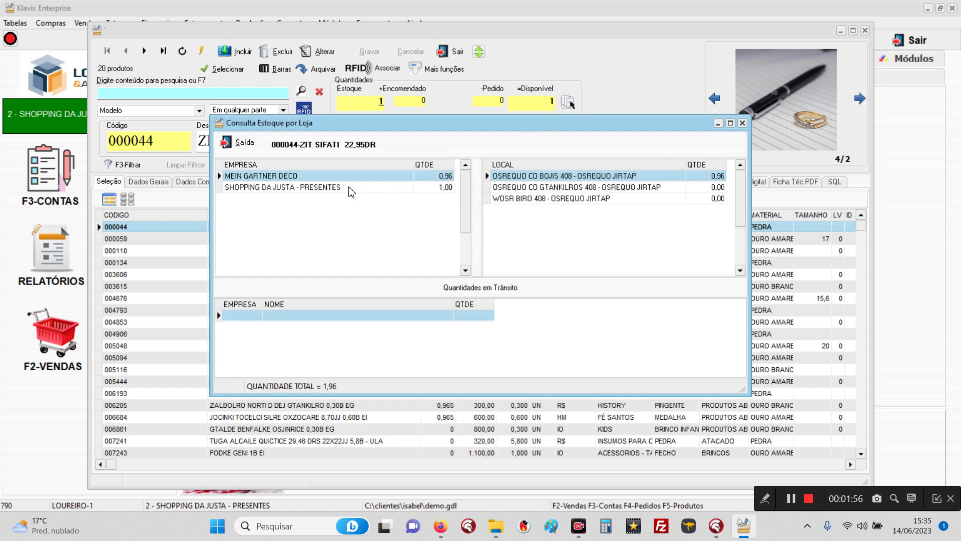
left_click(351, 188)
left_click(300, 179)
left_click(281, 188)
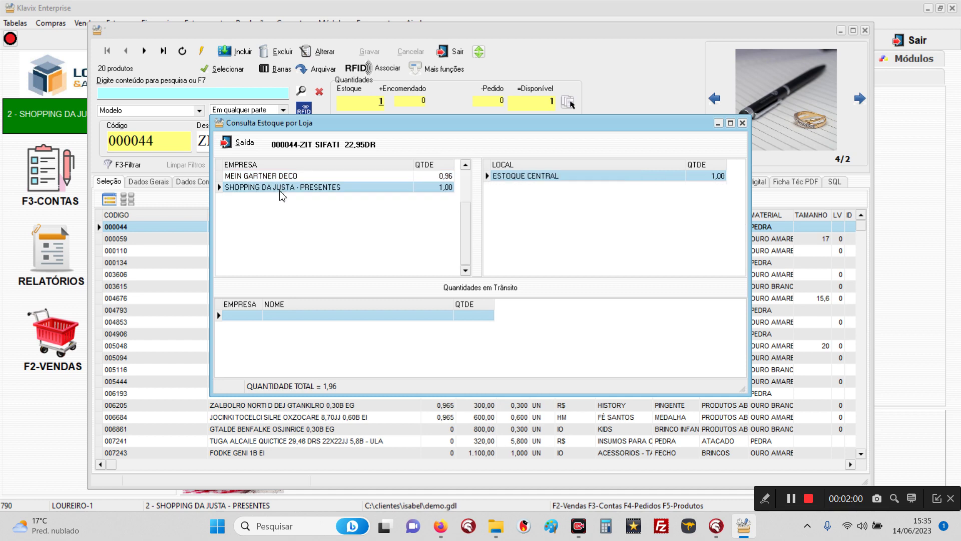
left_click(288, 178)
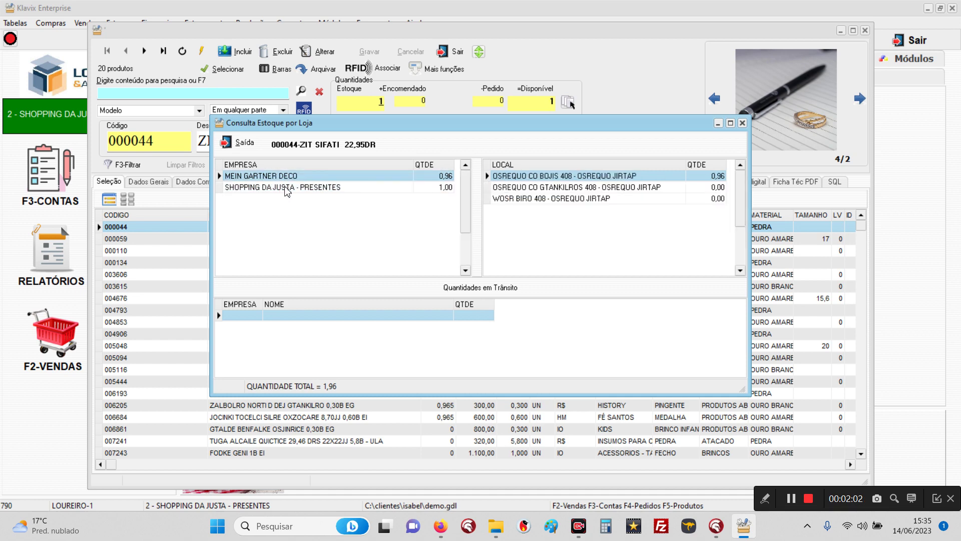
left_click(287, 188)
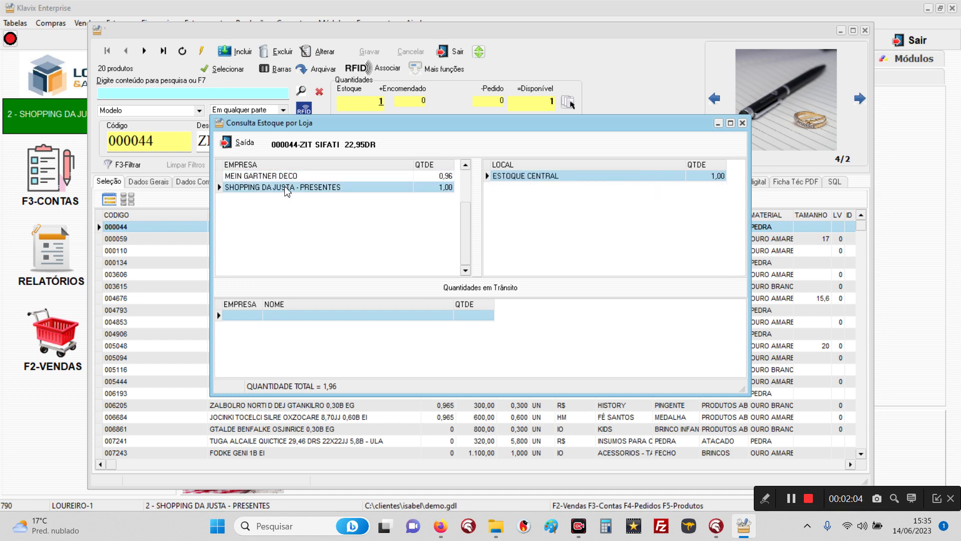
left_click(247, 143)
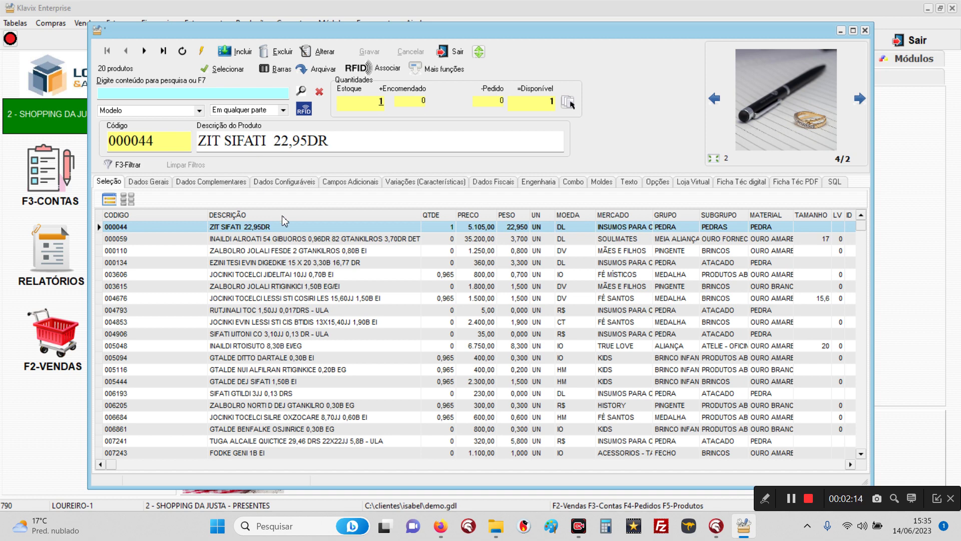
left_click(457, 52)
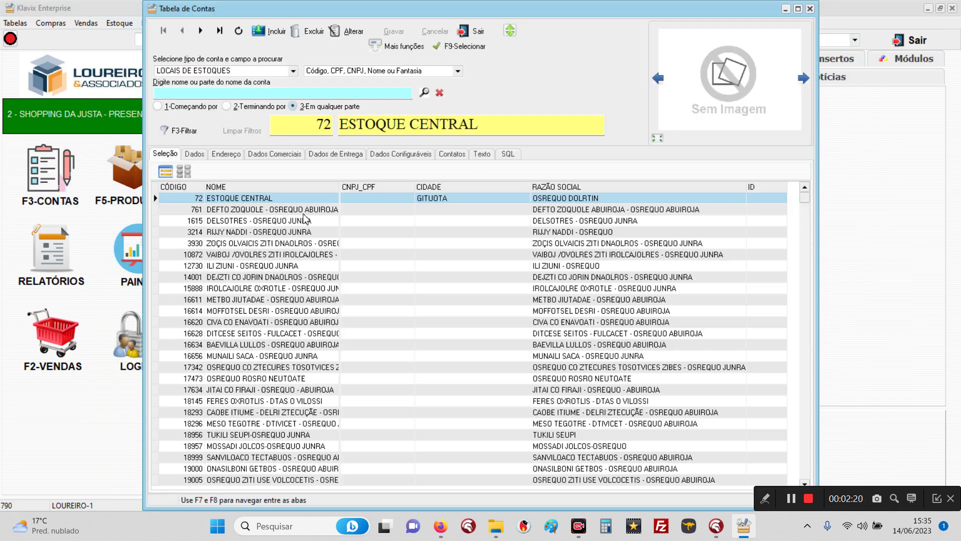
left_click(201, 155)
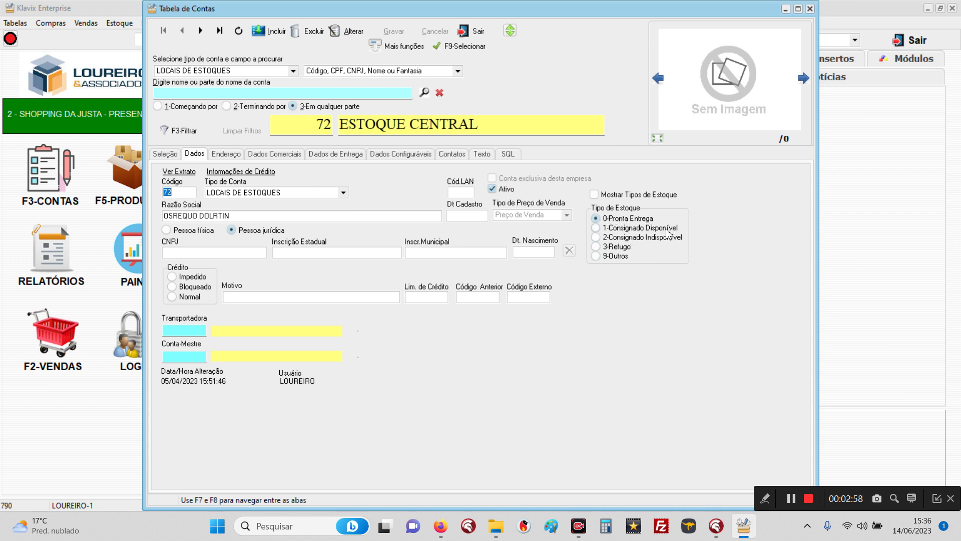
left_click(200, 31)
left_click(200, 31)
left_click(200, 31)
left_click(200, 31)
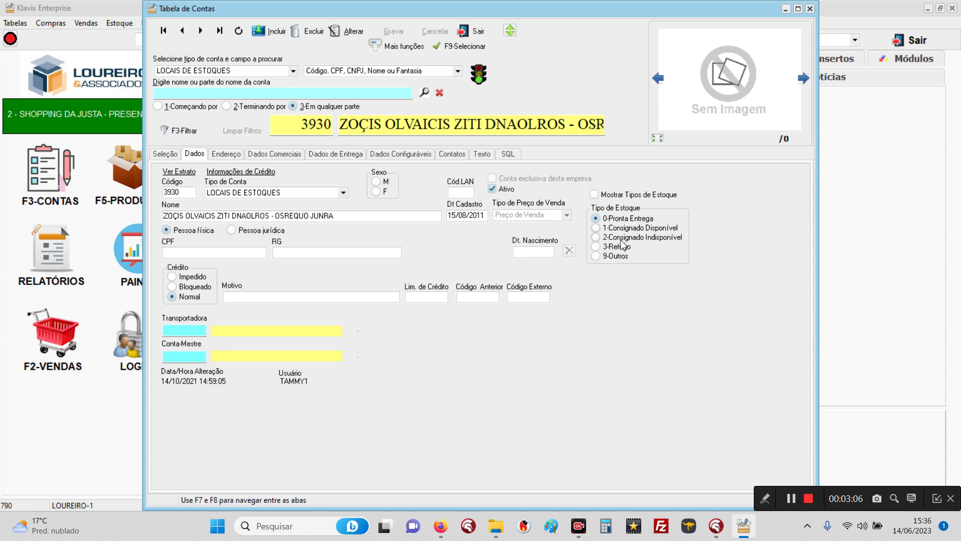
left_click(462, 32)
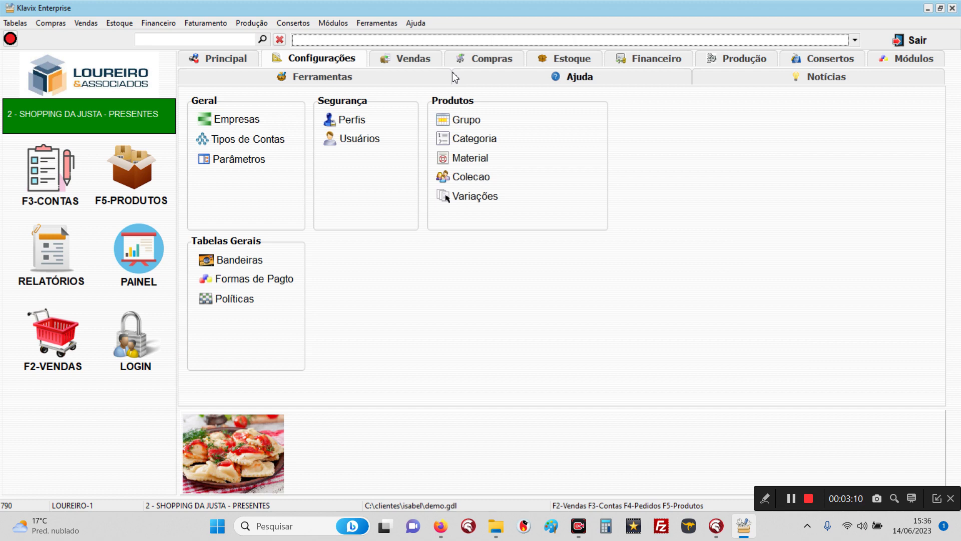
Step: Check the available reasons in the Estoque goods-entry form, then leave it without recording anything
left_click(565, 66)
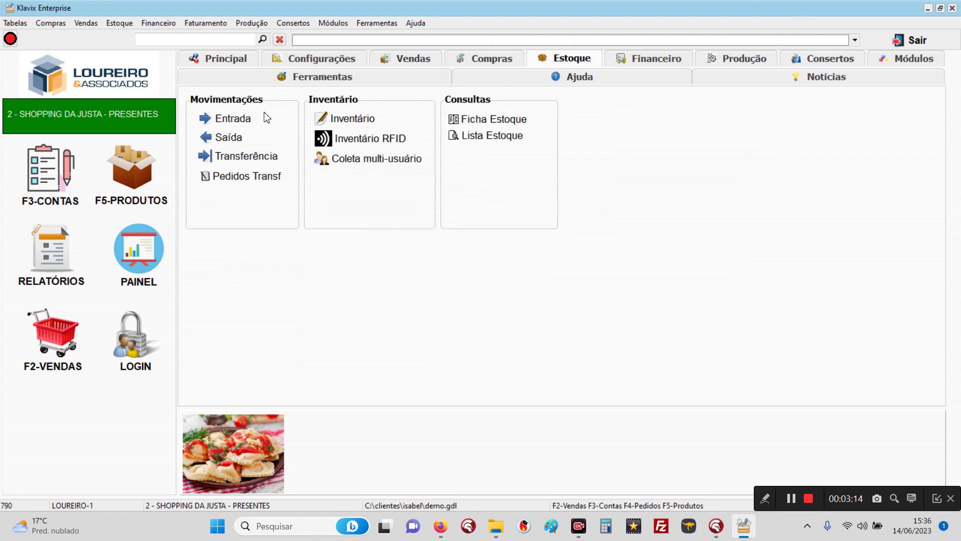
left_click(245, 119)
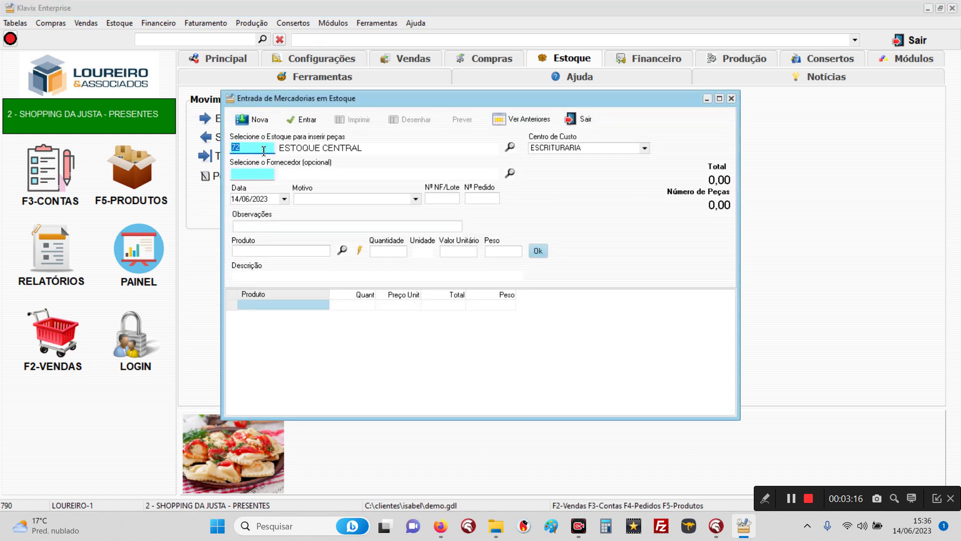
left_click(416, 200)
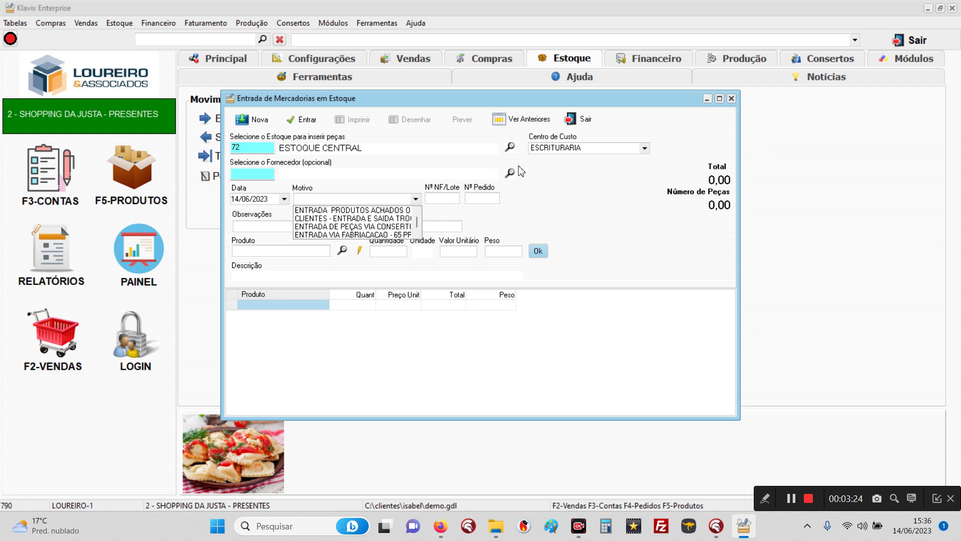
left_click(579, 121)
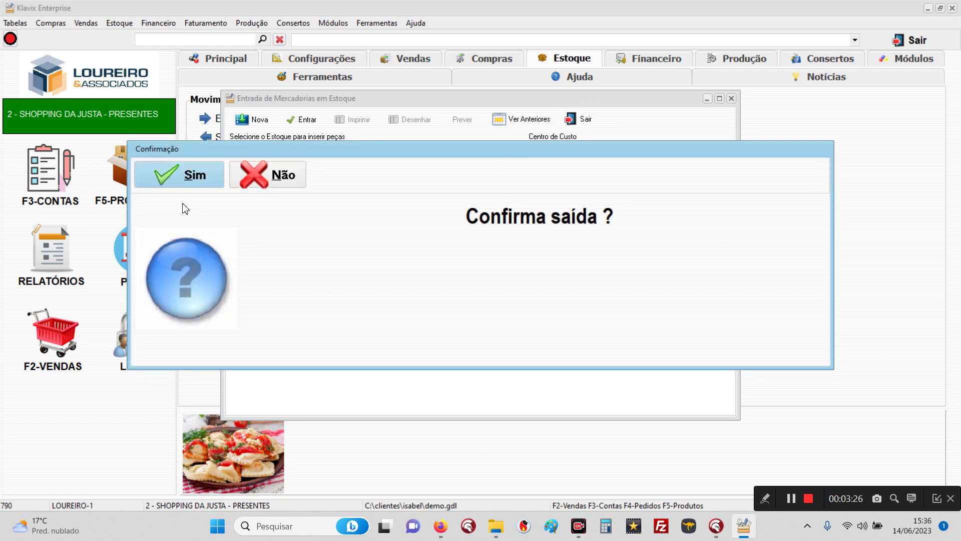
left_click(170, 183)
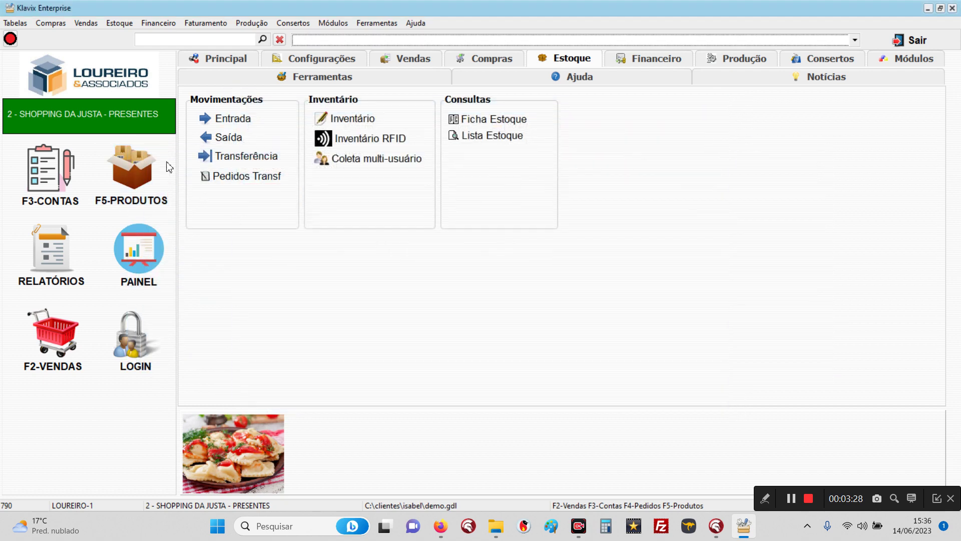
Step: Browse the master data table menus, then dismiss them
left_click(22, 28)
mouse_move(31, 37)
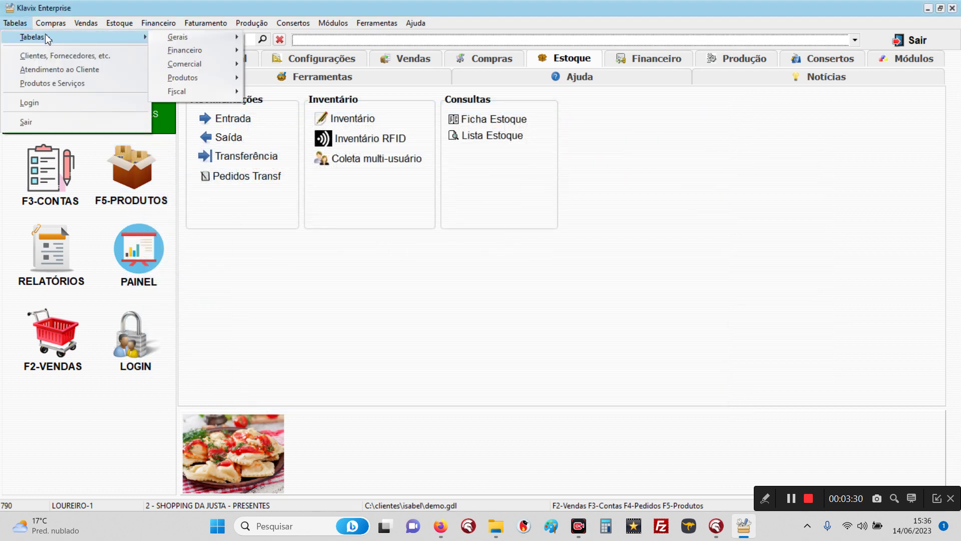
mouse_move(200, 50)
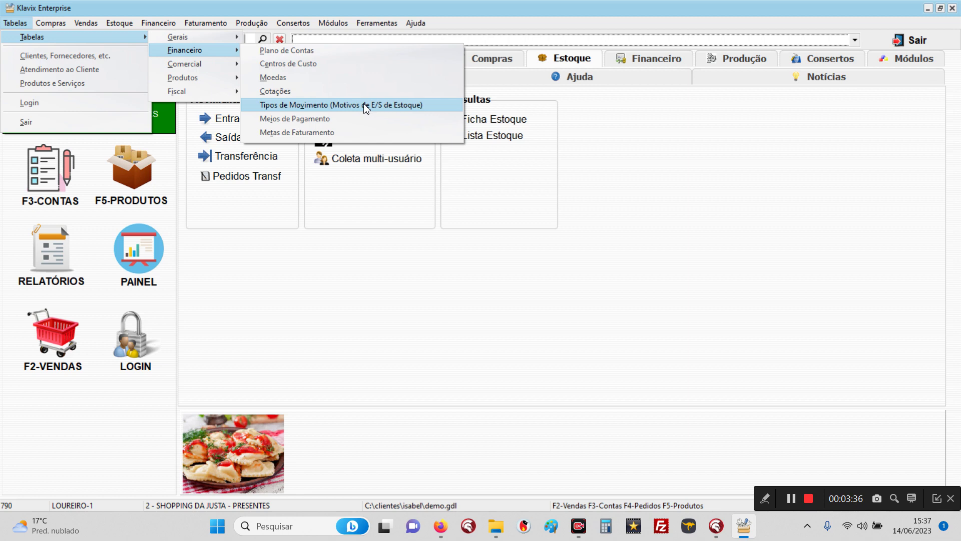
left_click(598, 151)
Step: Search 'tipos de m' and open the Tipos de Movimento stock movement types table
left_click(201, 40)
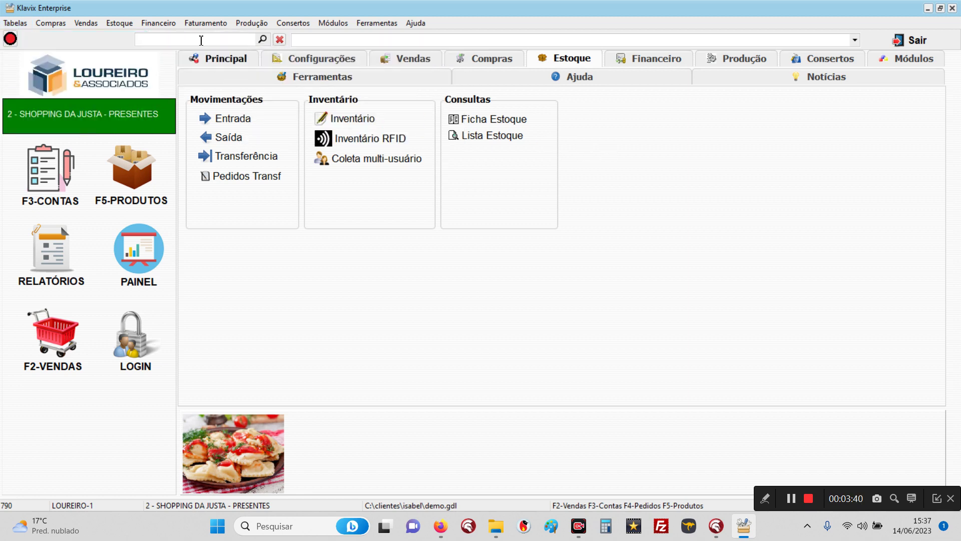
type("tipos de m")
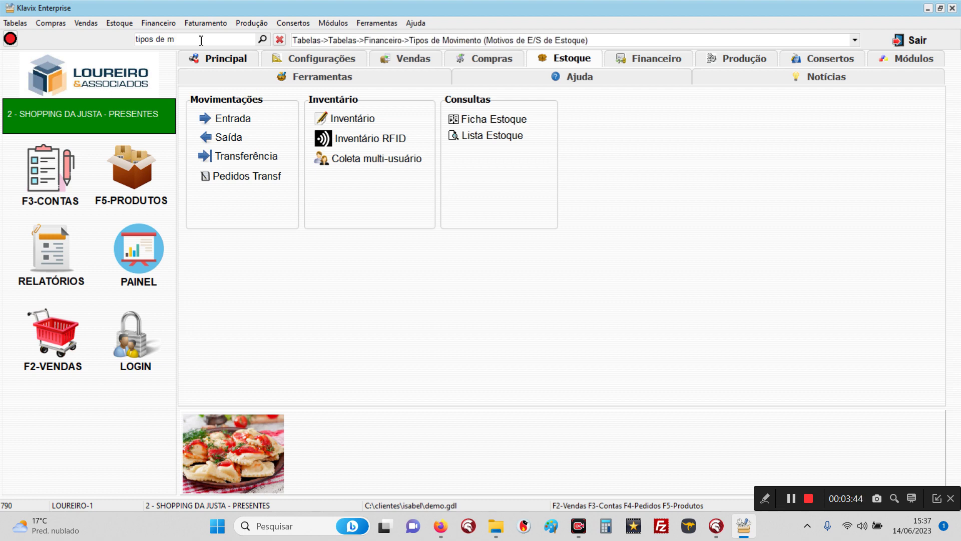
left_click(365, 44)
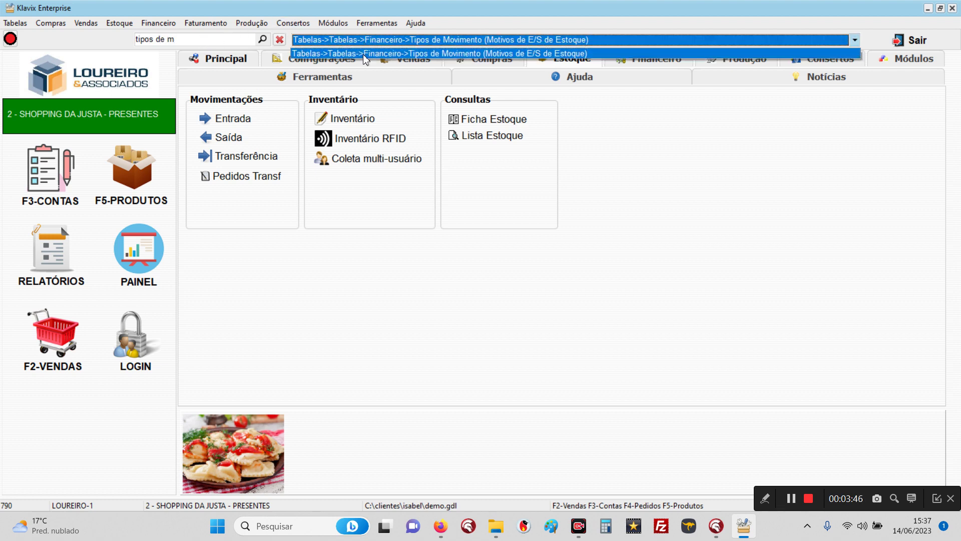
left_click(365, 53)
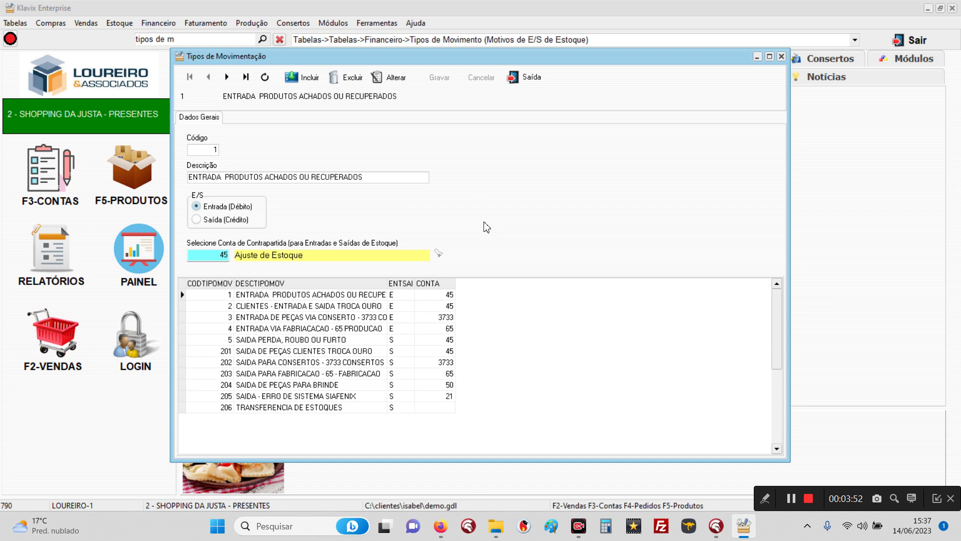
Step: Inspect movement types 1, 2, 3, 5 and 201 with their counter-accounts, then close the table
left_click(269, 307)
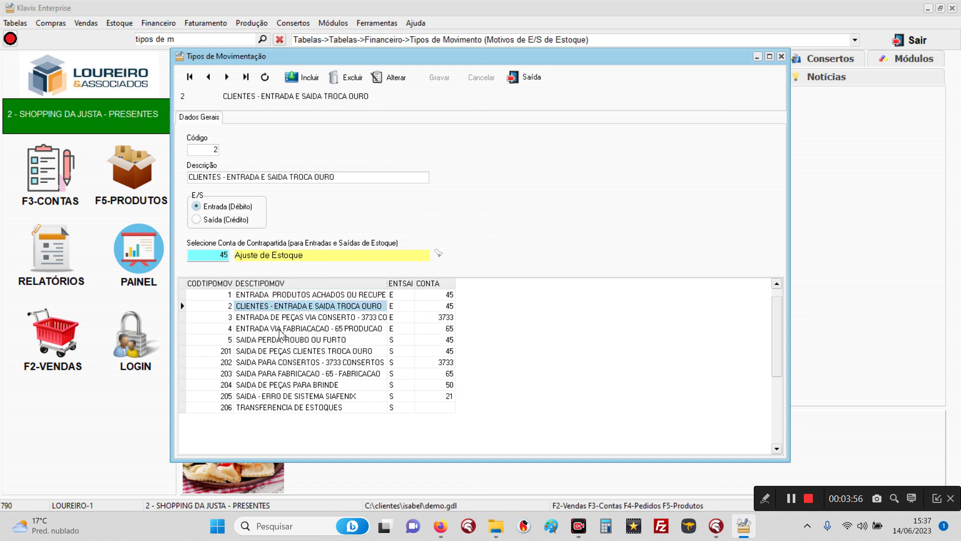
key("Down")
key("Down")
key("Down")
key("Down")
key("Down")
key("Down")
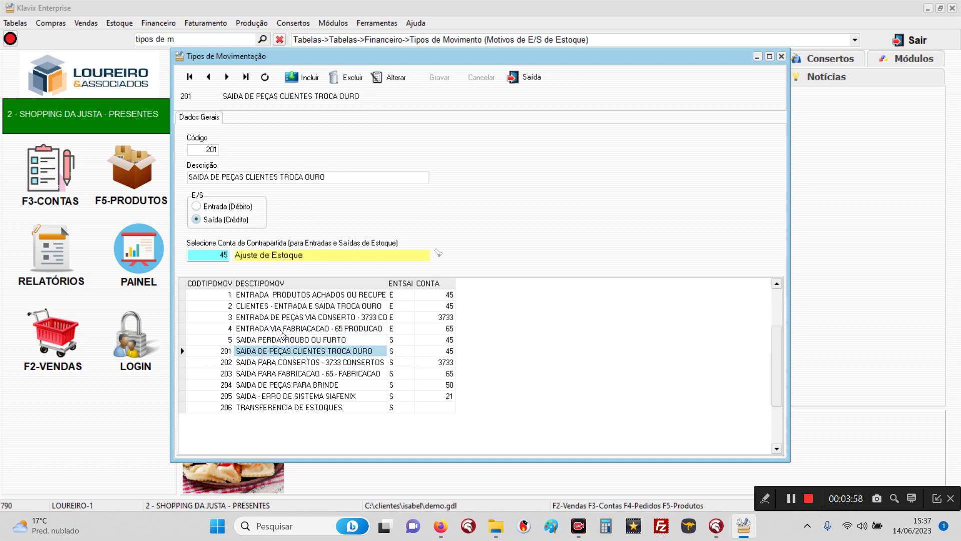
key("Up")
key("Up")
key("Up")
key("Up")
key("Up")
key("Up")
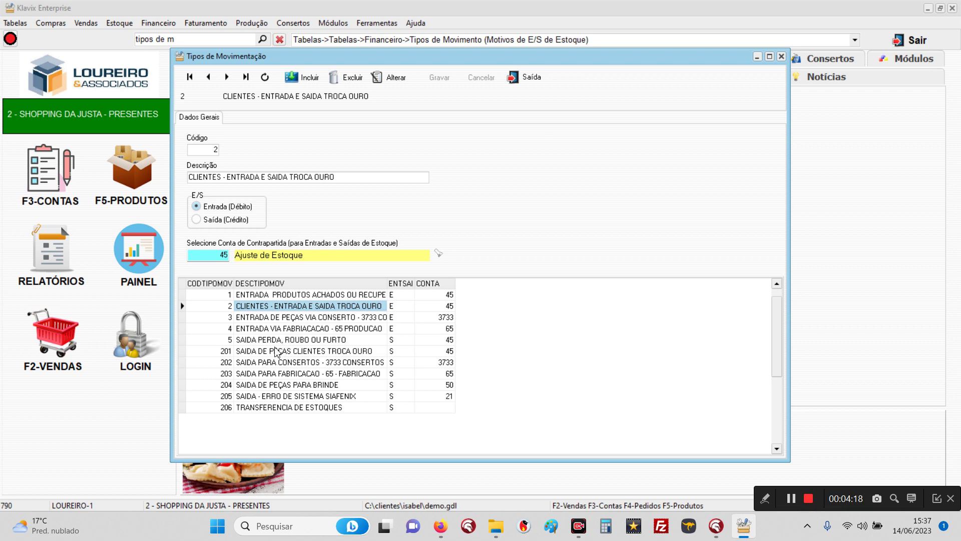
left_click(277, 351)
left_click(302, 342)
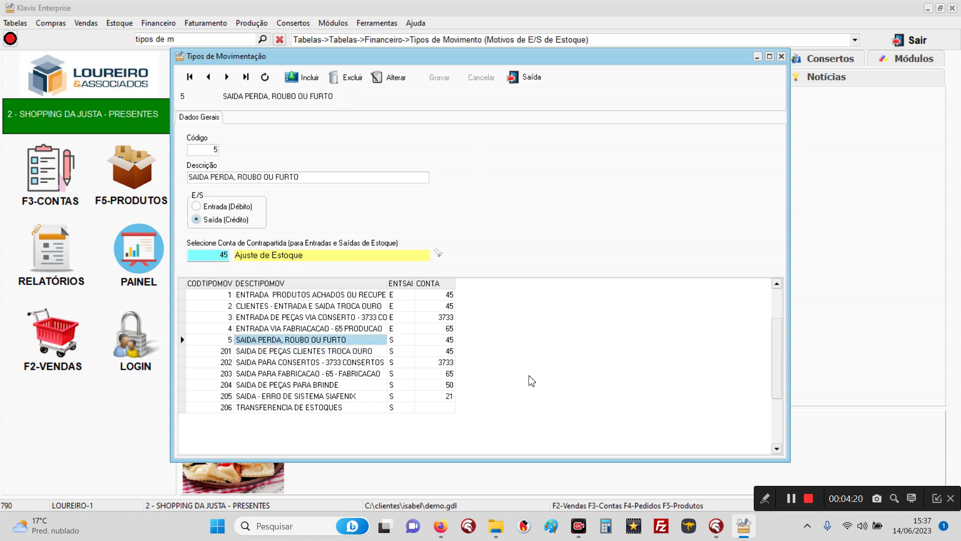
left_click(426, 341)
left_click(329, 343)
left_click(272, 321)
left_click(305, 297)
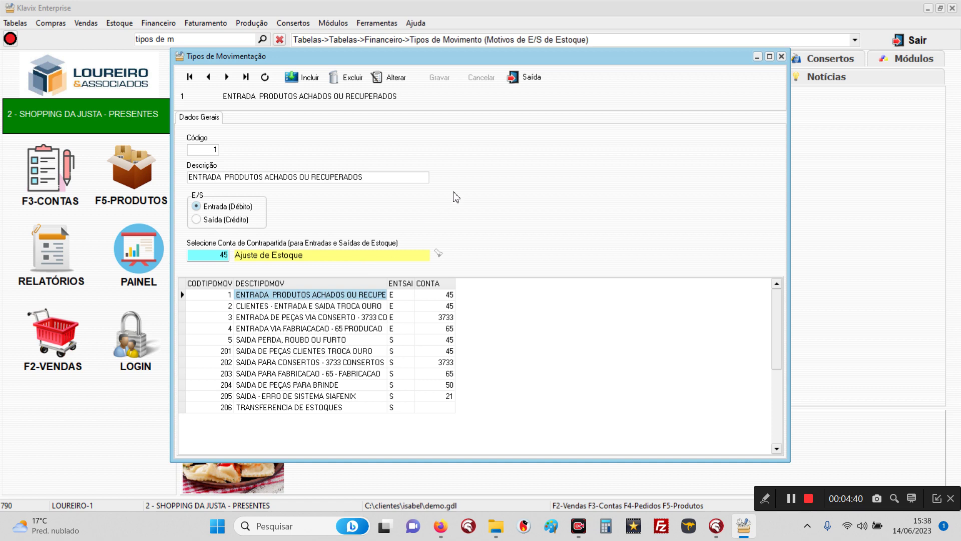
left_click(525, 84)
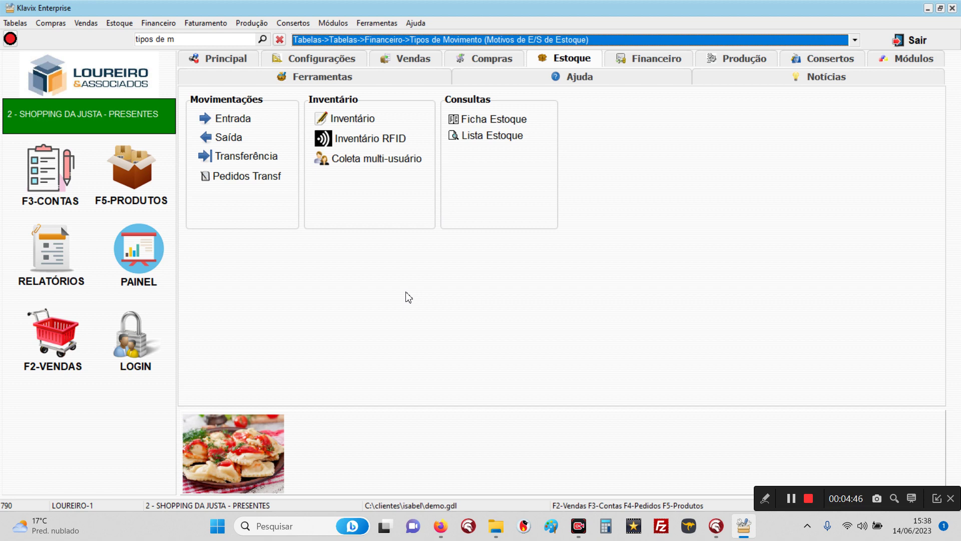
Step: Post a stock entry of 2 units of product 000044 with reason ENTRADA PRODUTOS ACHADOS
left_click(241, 119)
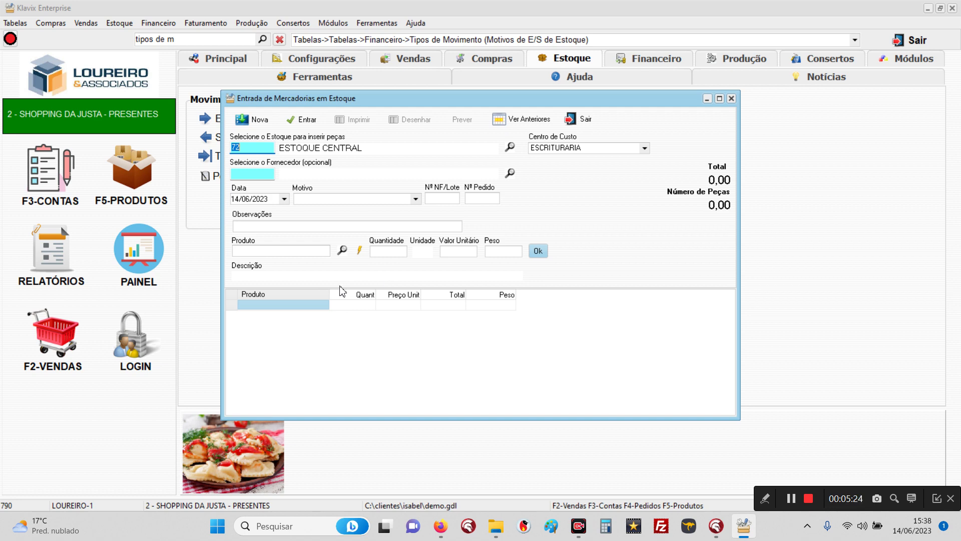
left_click(318, 200)
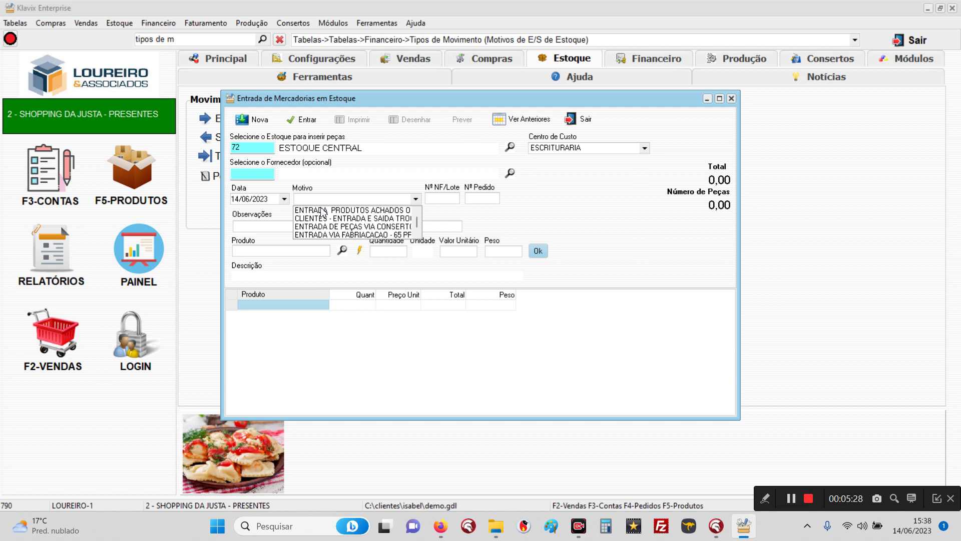
left_click(322, 210)
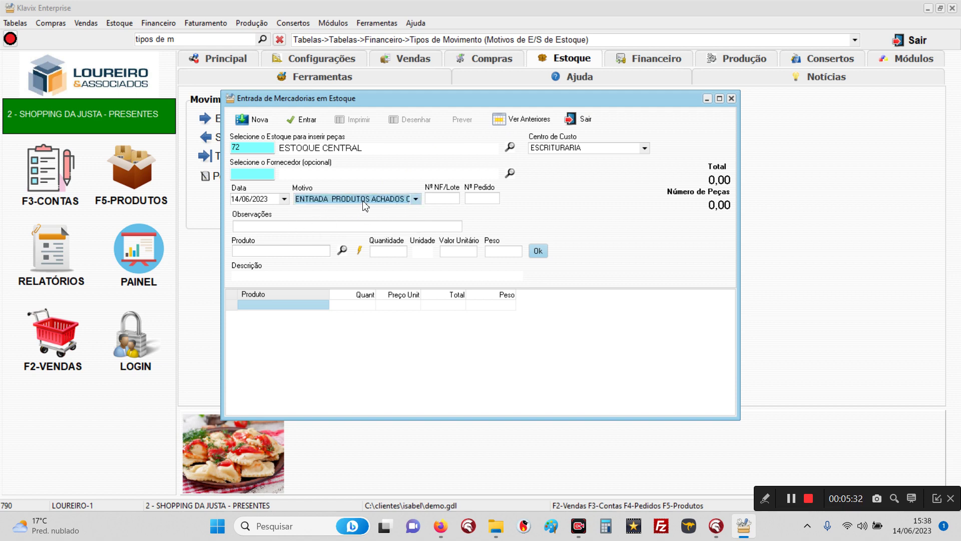
left_click(259, 256)
type("0")
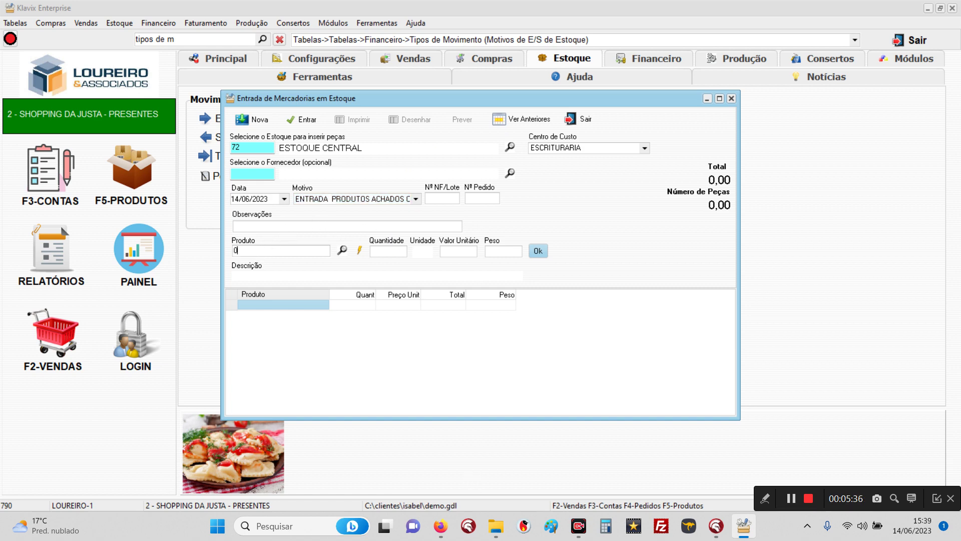
type("00044")
key("Return")
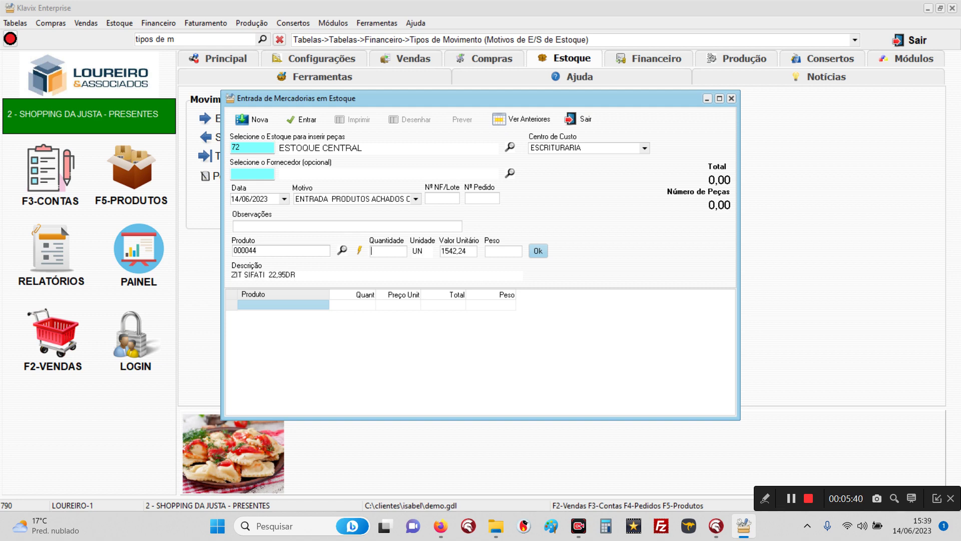
type("2")
left_click(539, 251)
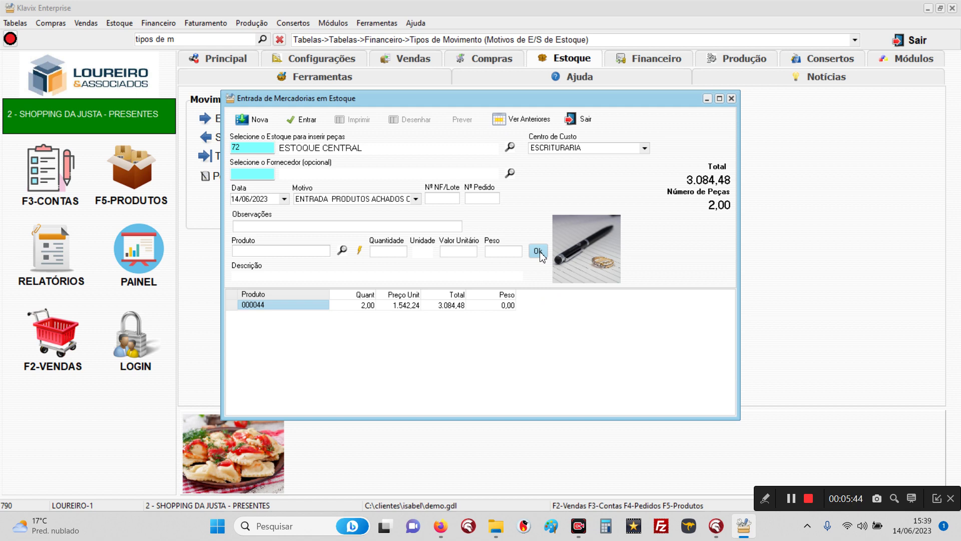
left_click(301, 122)
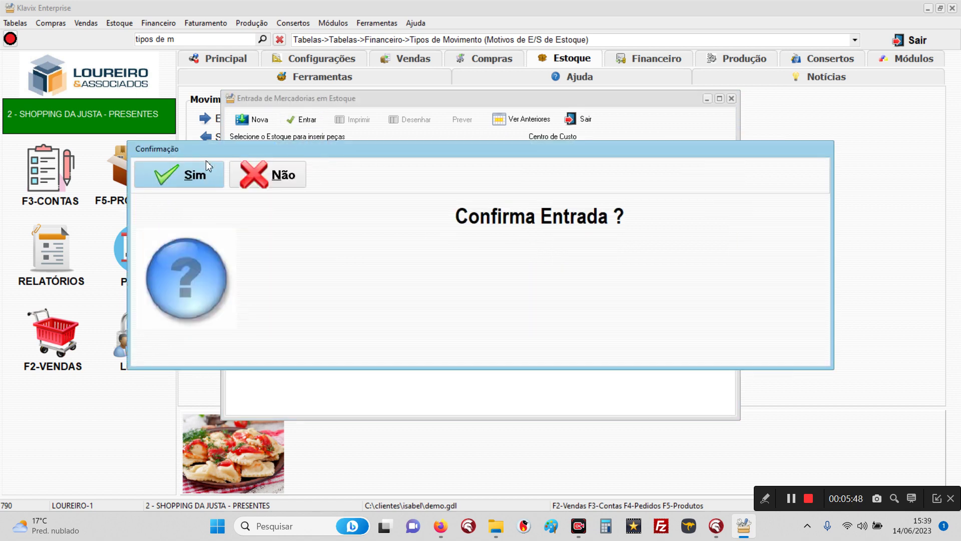
left_click(186, 178)
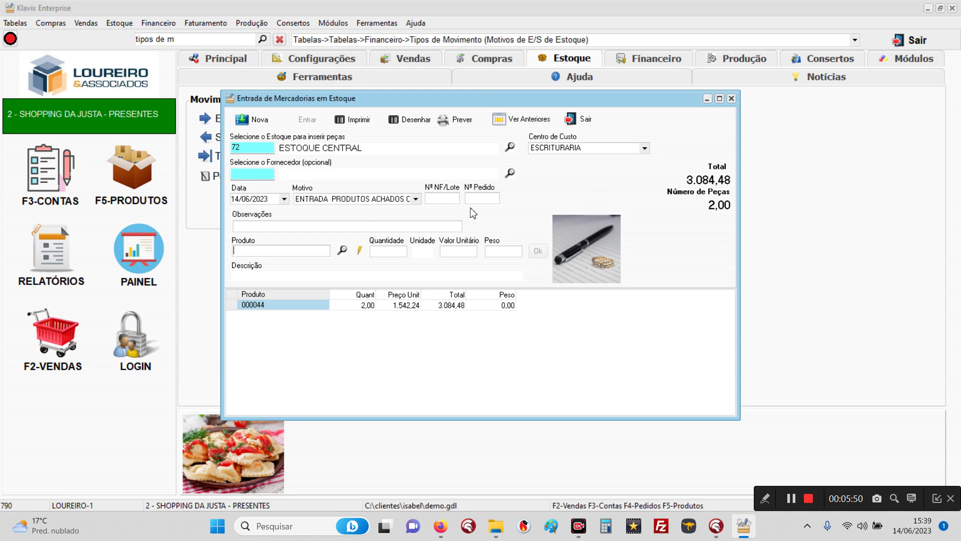
left_click(571, 118)
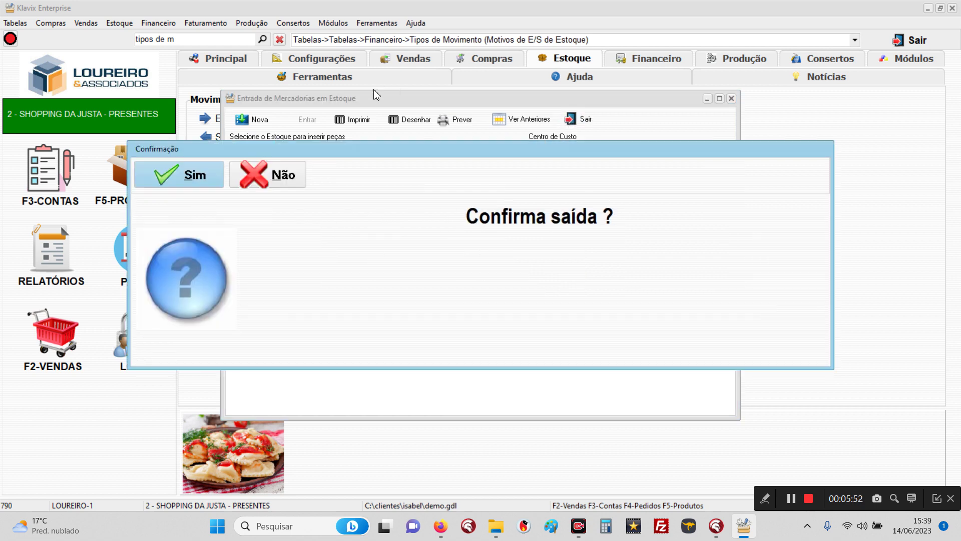
Step: Query today's Livro Diário and inspect the stock entry's 3.084,48 debit and credit lines
left_click(186, 177)
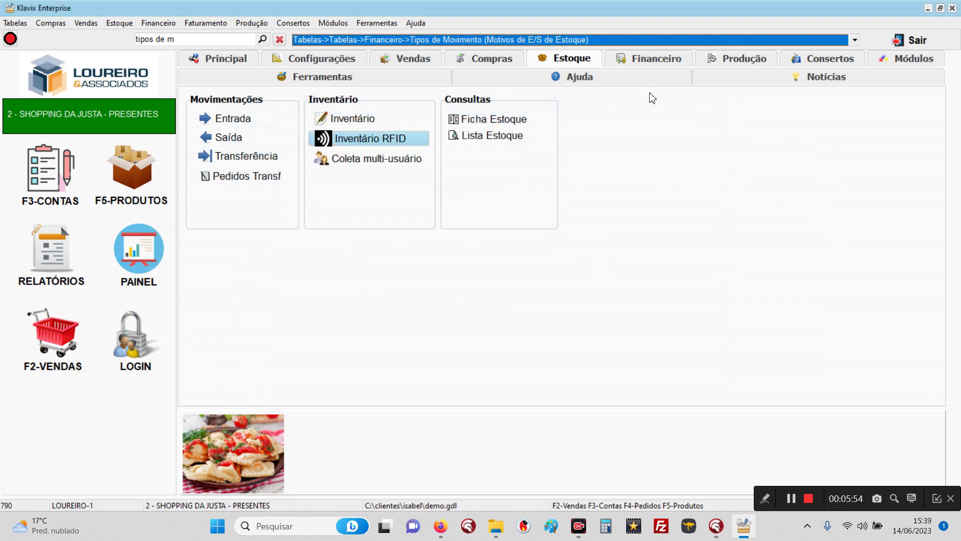
left_click(666, 65)
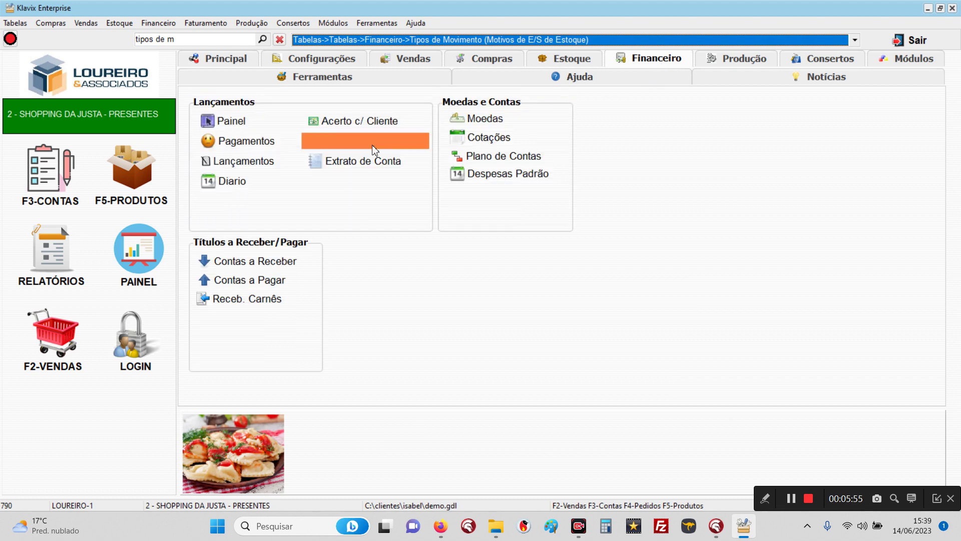
left_click(250, 179)
left_click(397, 163)
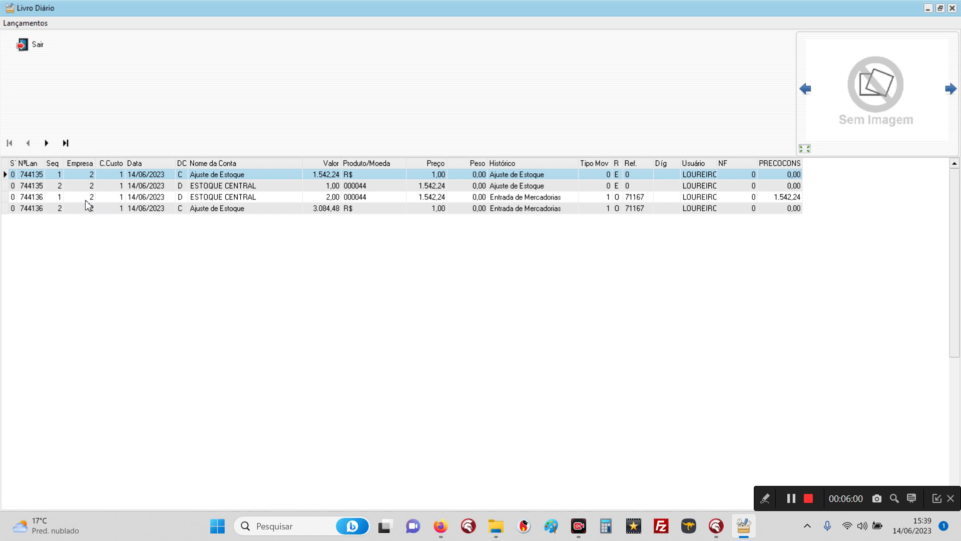
left_click(50, 197)
left_click(52, 208)
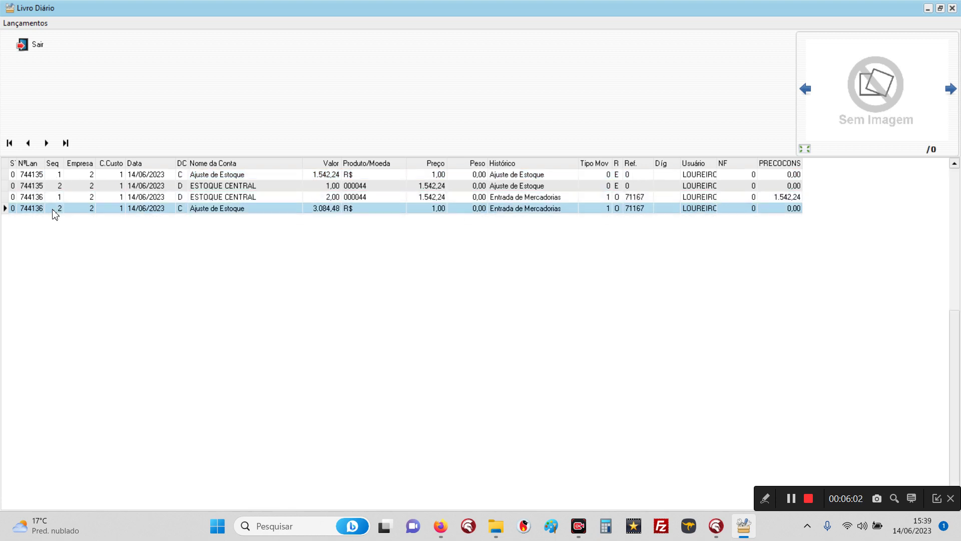
left_click(50, 197)
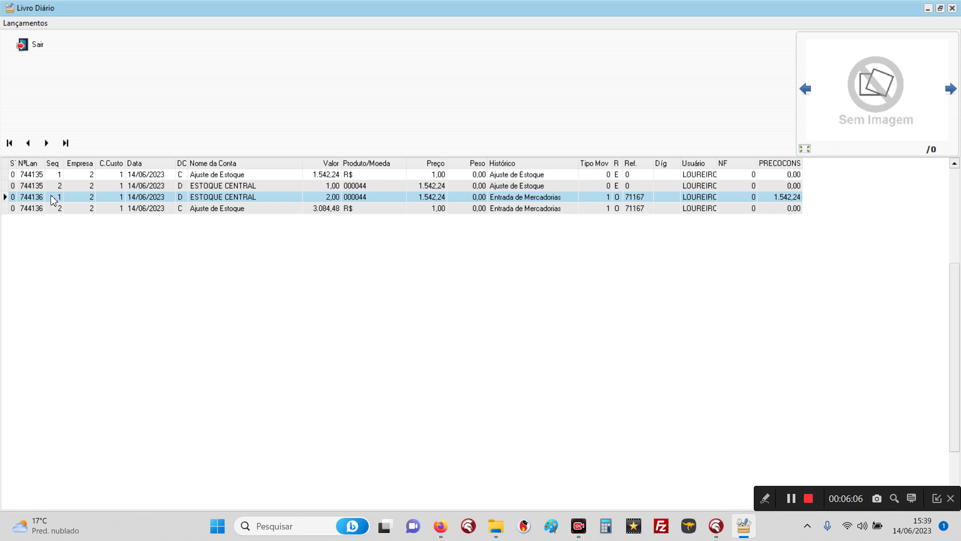
Step: Set the journal query's entry number filter to 744136
left_click(22, 44)
key("Tab")
key("Tab")
type("744136")
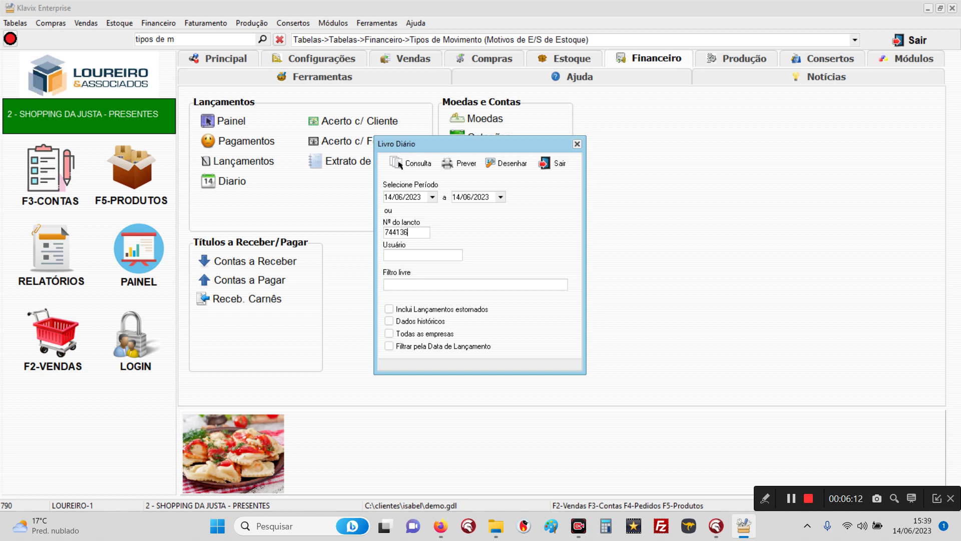
Step: Query journal entry 744136, review its two lines, then close the results and query
left_click(418, 163)
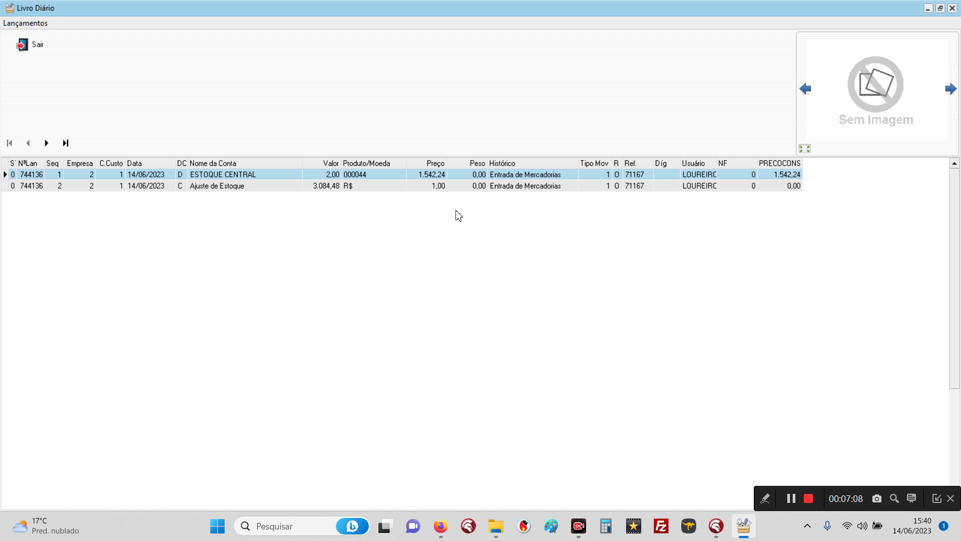
left_click(38, 45)
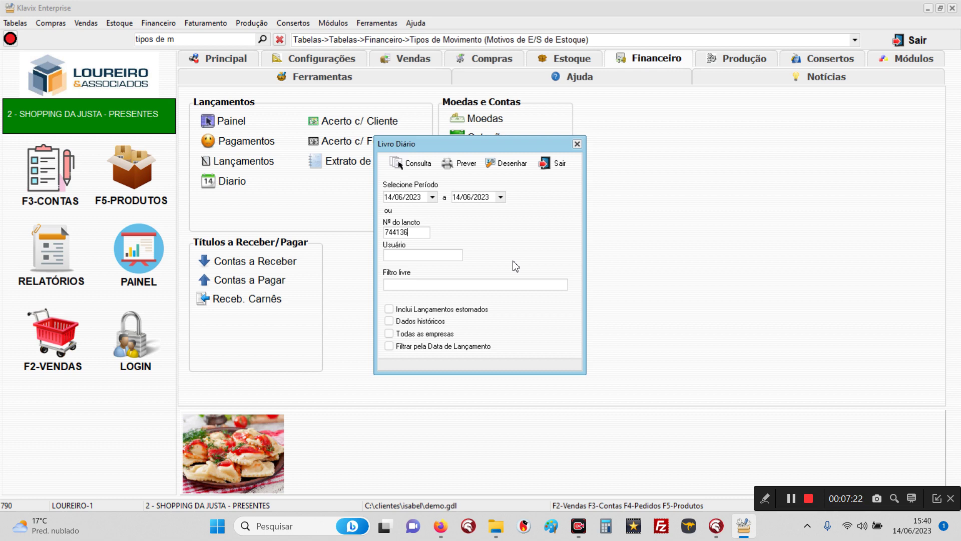
left_click(552, 166)
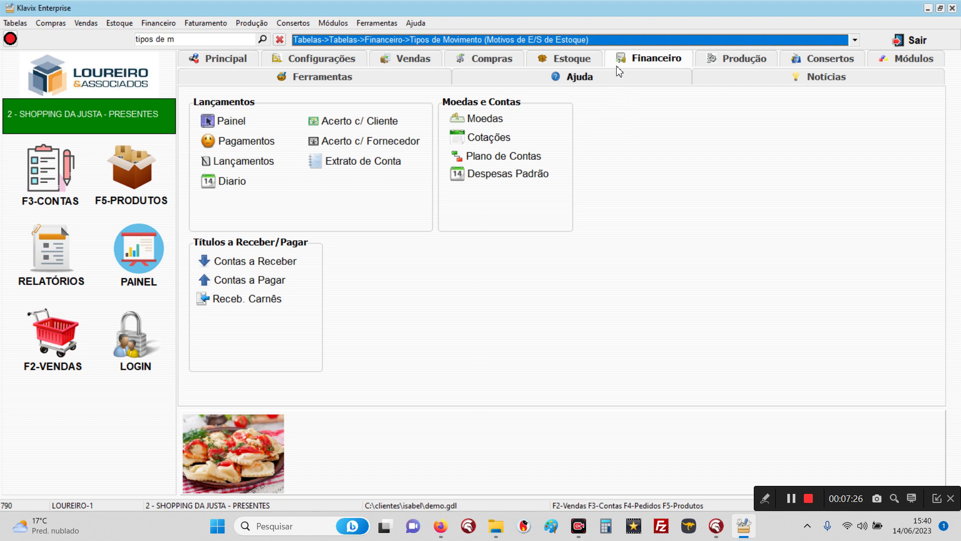
Step: Start a new stock exit in the Estoque section, then abandon it without posting any exit
left_click(571, 59)
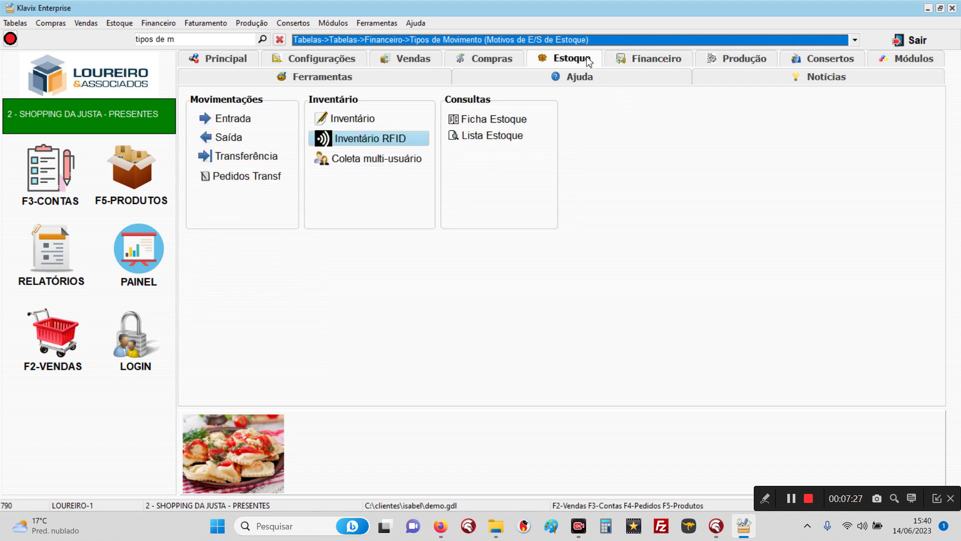
left_click(222, 138)
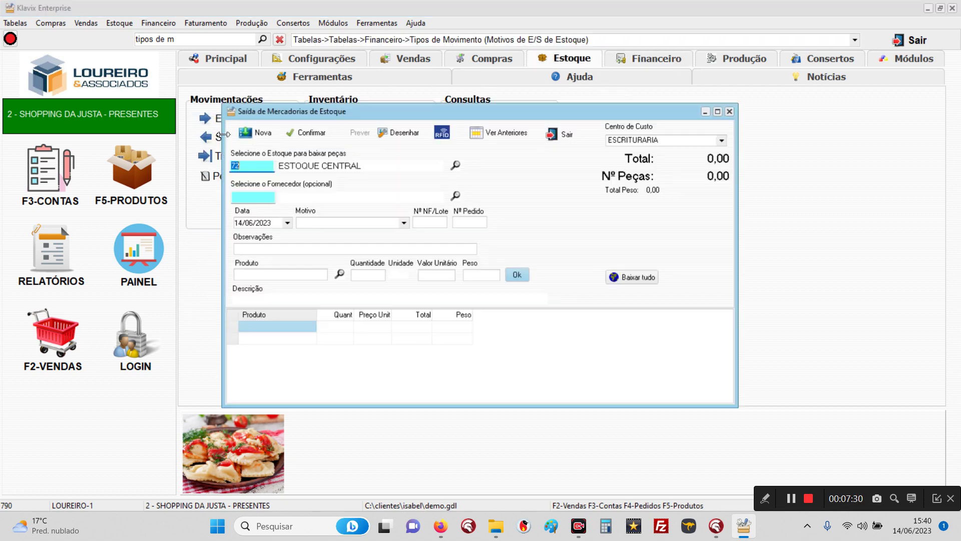
left_click(404, 223)
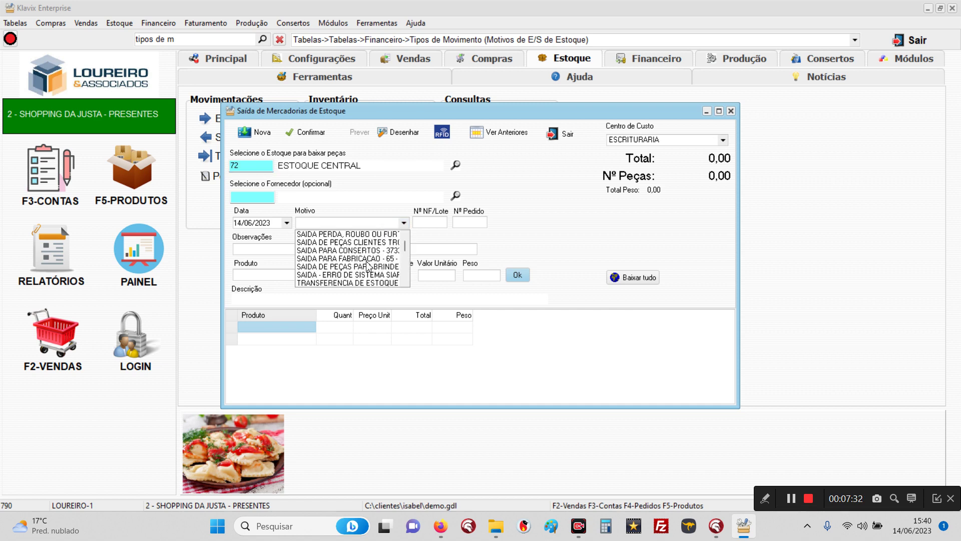
left_click(345, 226)
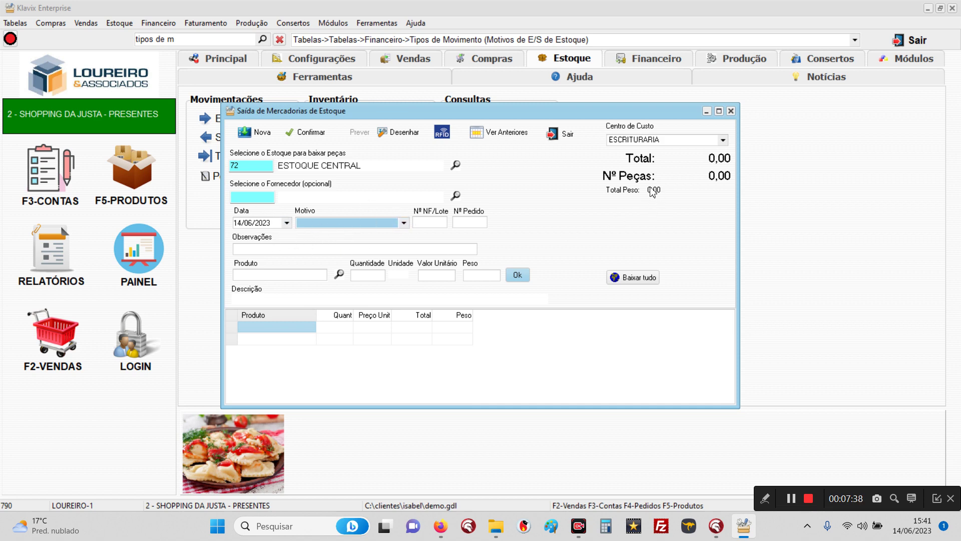
left_click(559, 134)
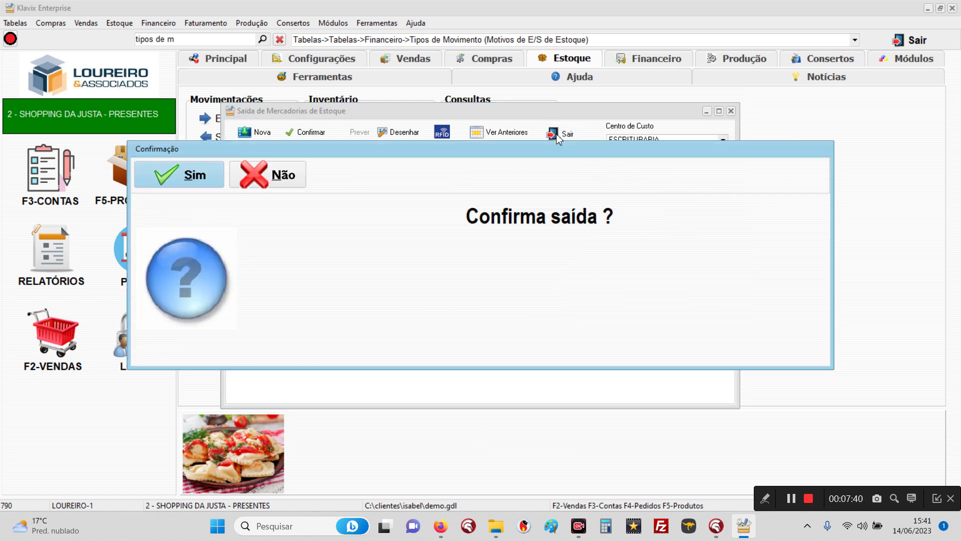
left_click(203, 179)
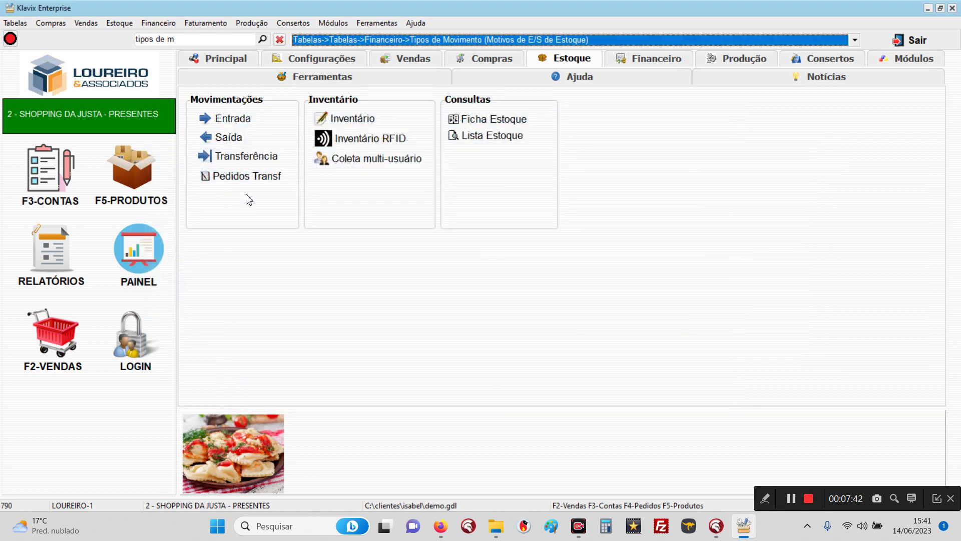
Step: Start a new stock transfer with consignment location 761 as the destination
left_click(250, 159)
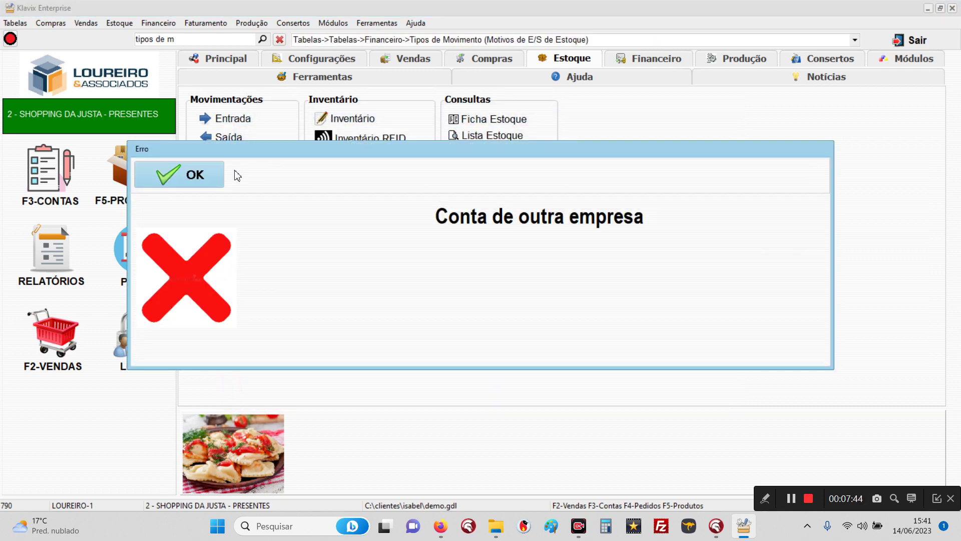
left_click(213, 175)
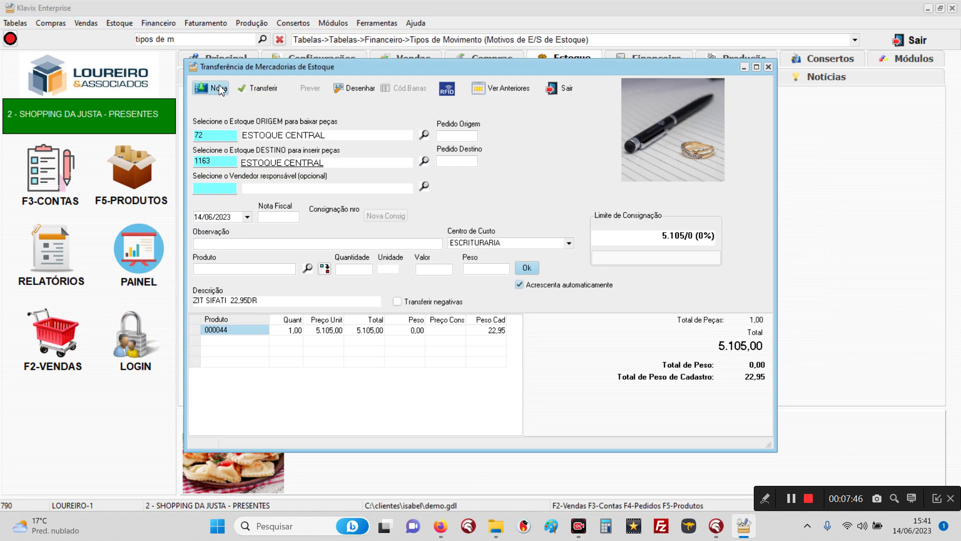
left_click(214, 91)
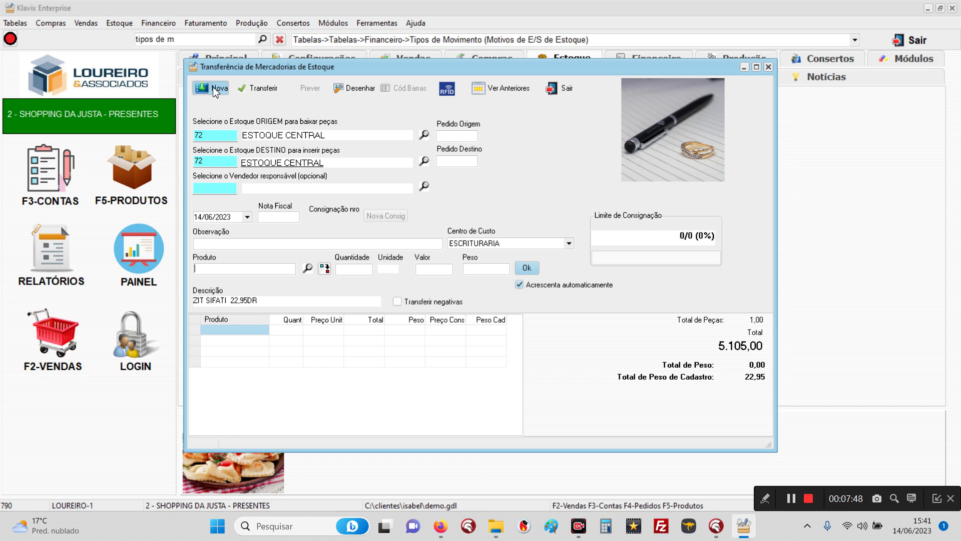
left_click(424, 161)
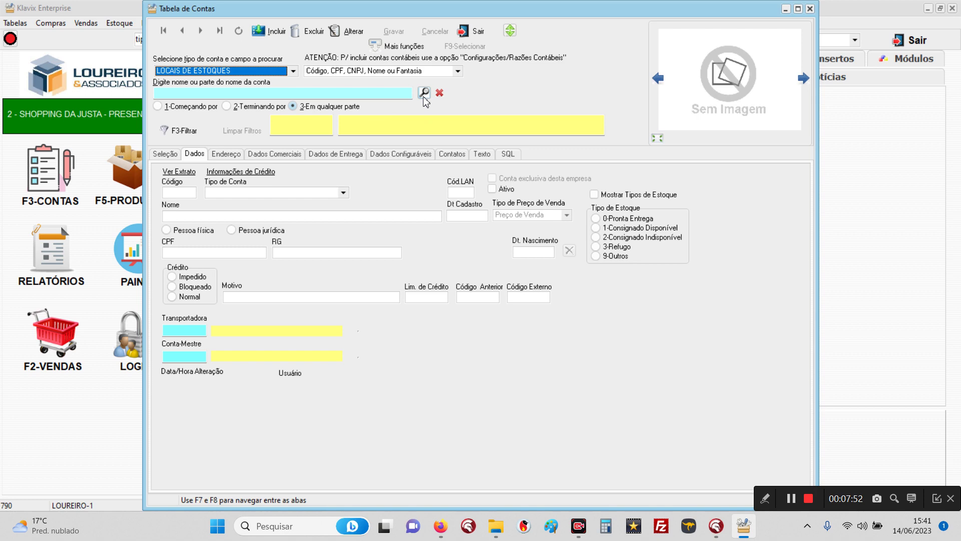
left_click(424, 93)
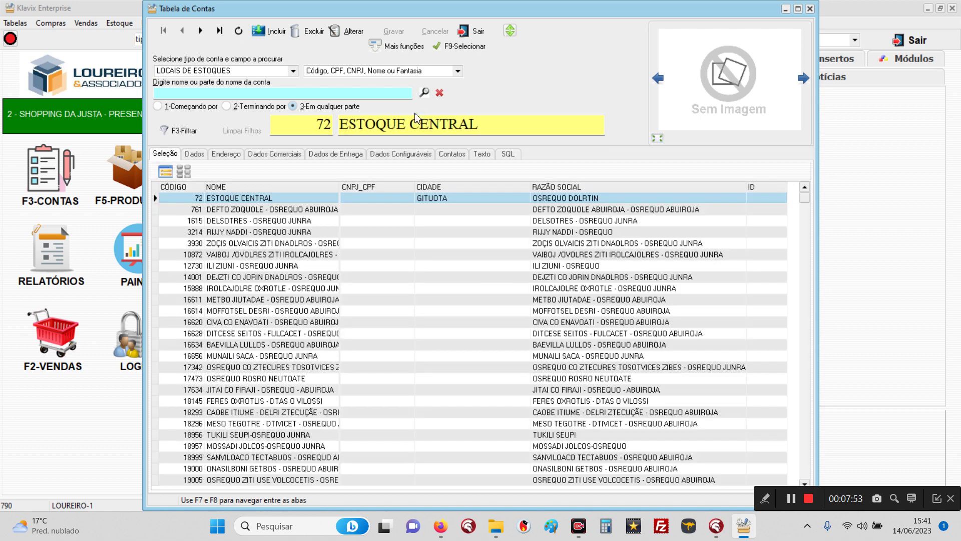
double_click(228, 210)
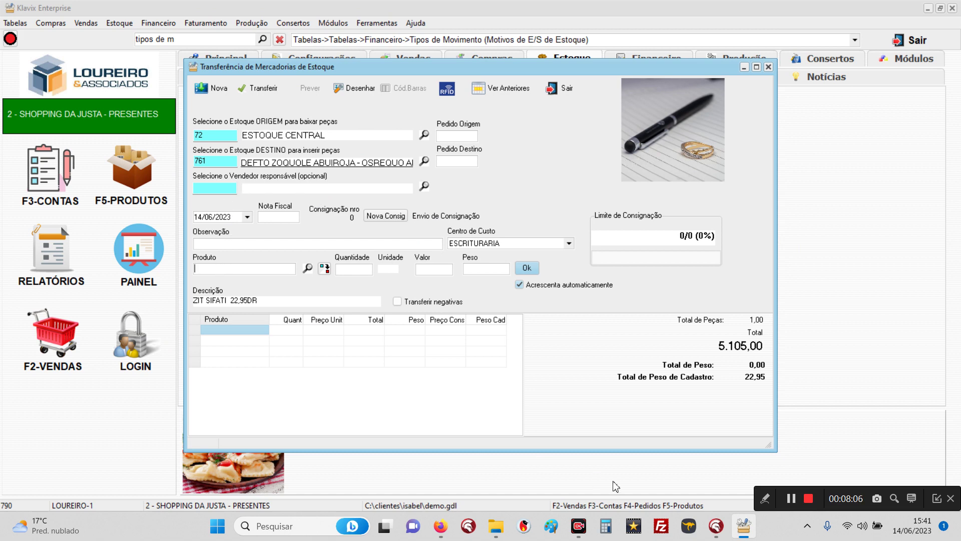
Step: Add product 000044, post the 1-unit transfer from 72 ESTOQUE CENTRAL, and close the form
type("000044")
key("Return")
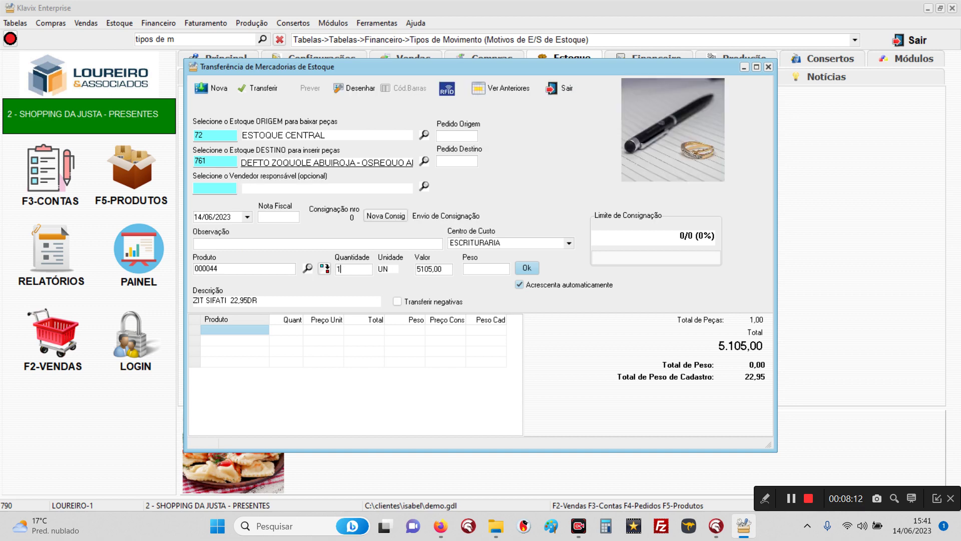
left_click(527, 268)
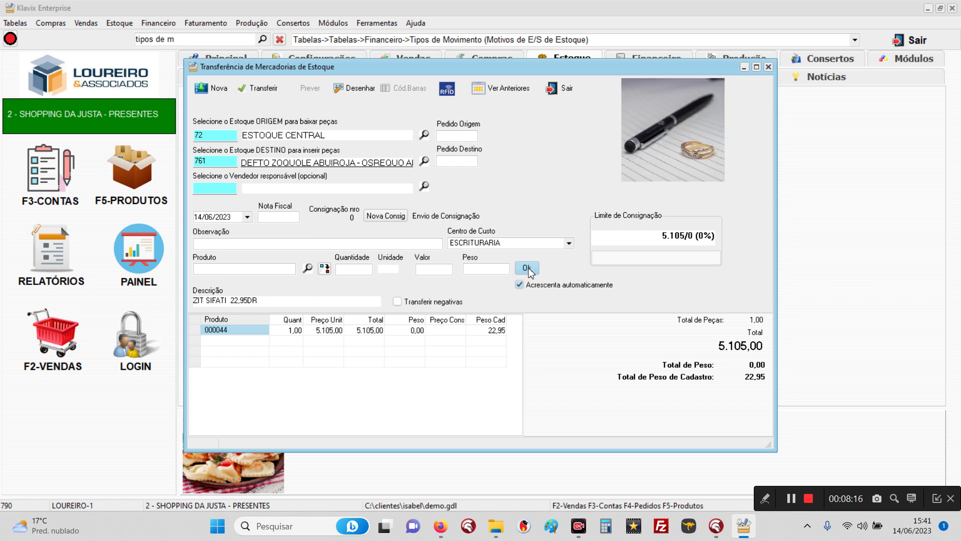
left_click(254, 97)
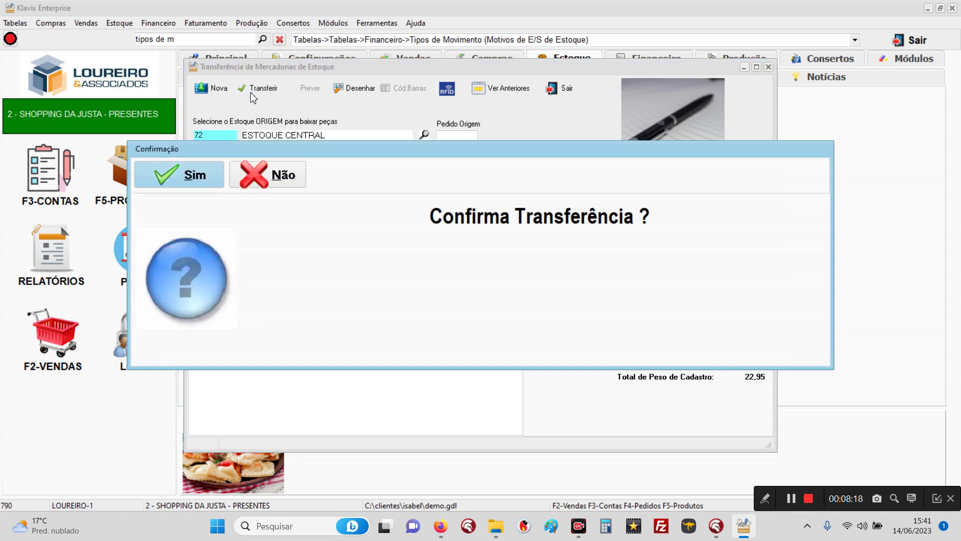
left_click(178, 169)
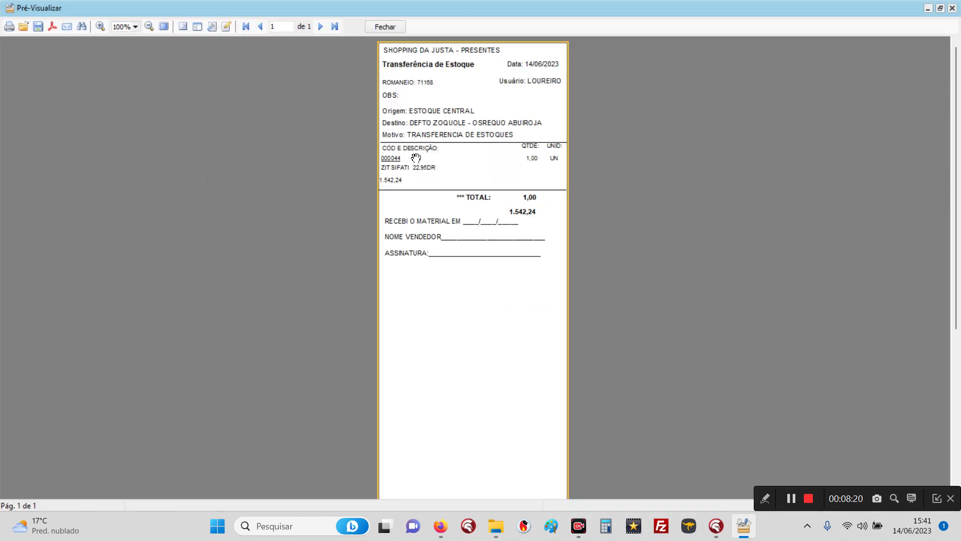
left_click(395, 25)
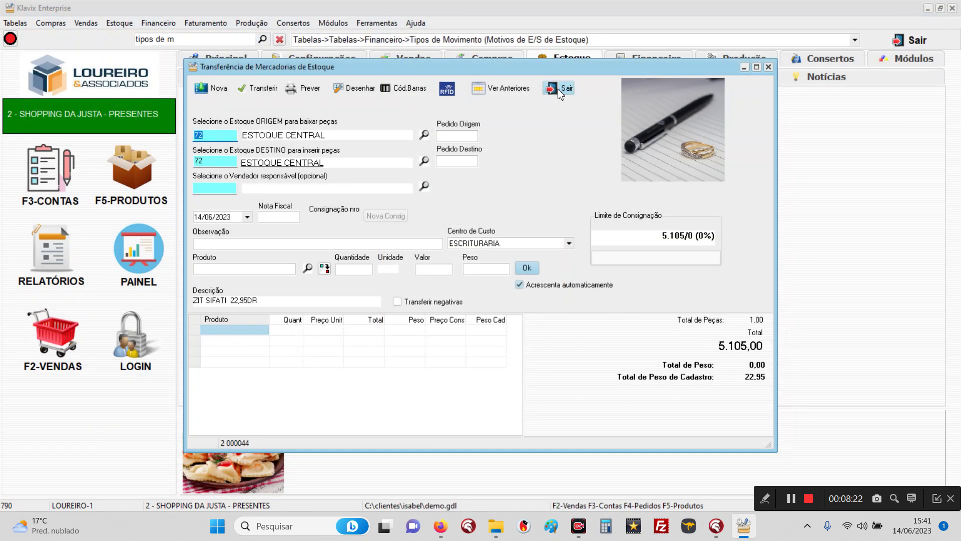
left_click(558, 89)
left_click(209, 180)
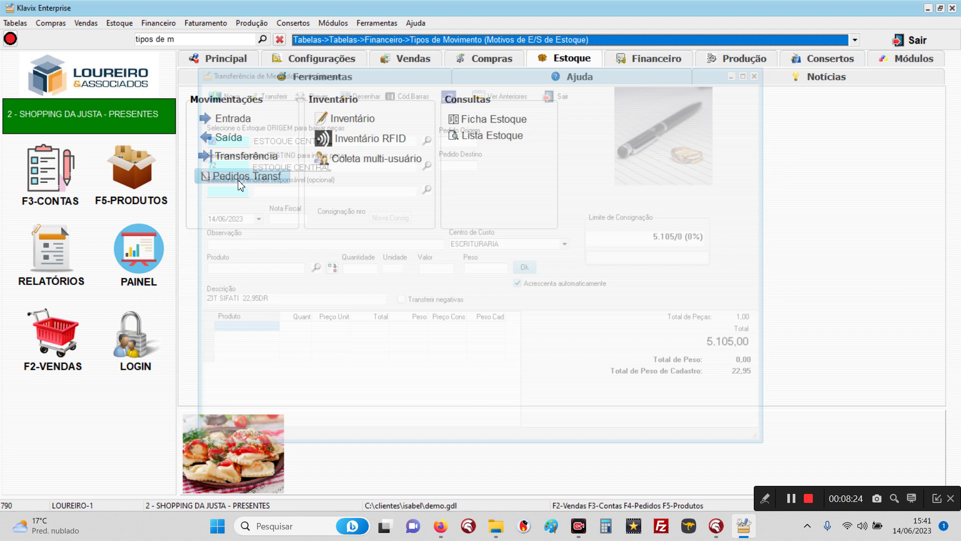
Step: Query today's journal and compare entry 744137's 1.542,24 debit and ESTOQUE CENTRAL credit lines
left_click(662, 61)
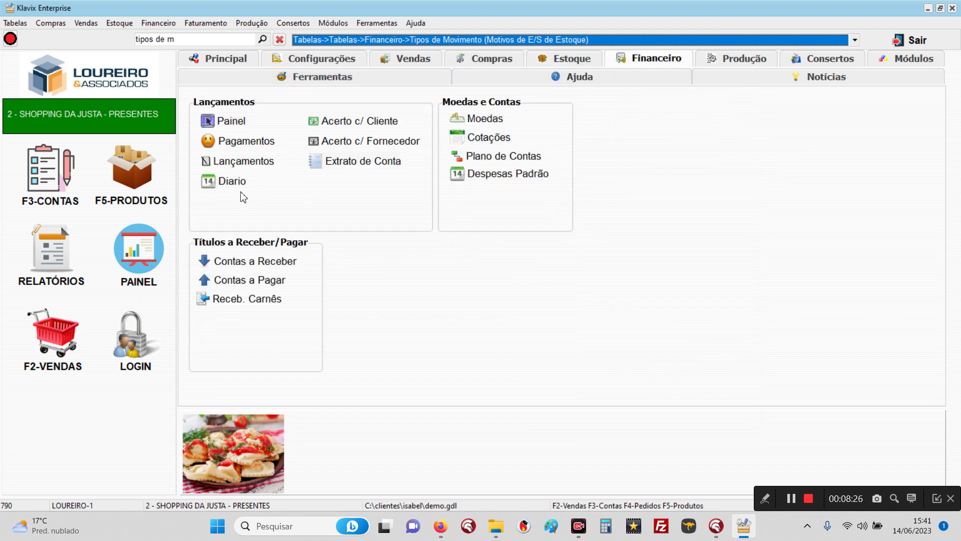
left_click(226, 183)
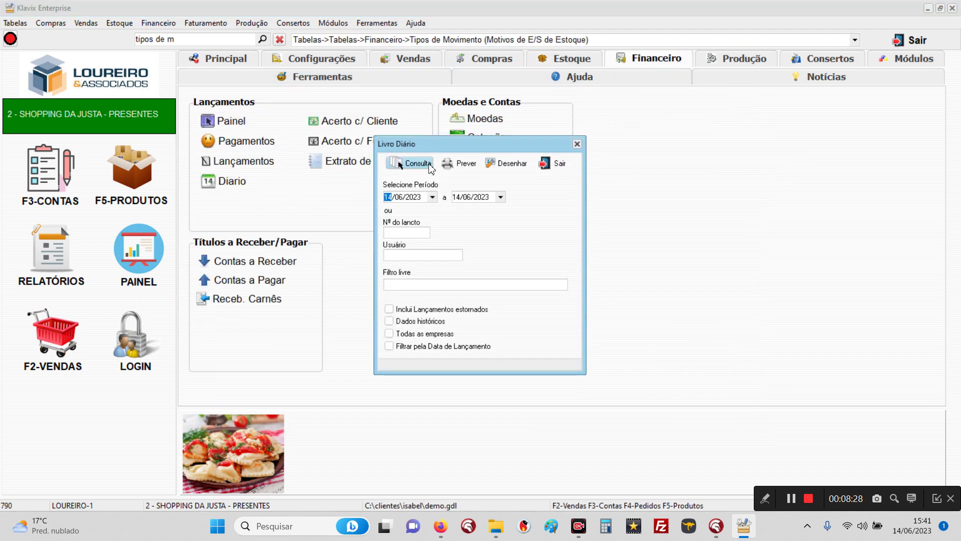
left_click(429, 167)
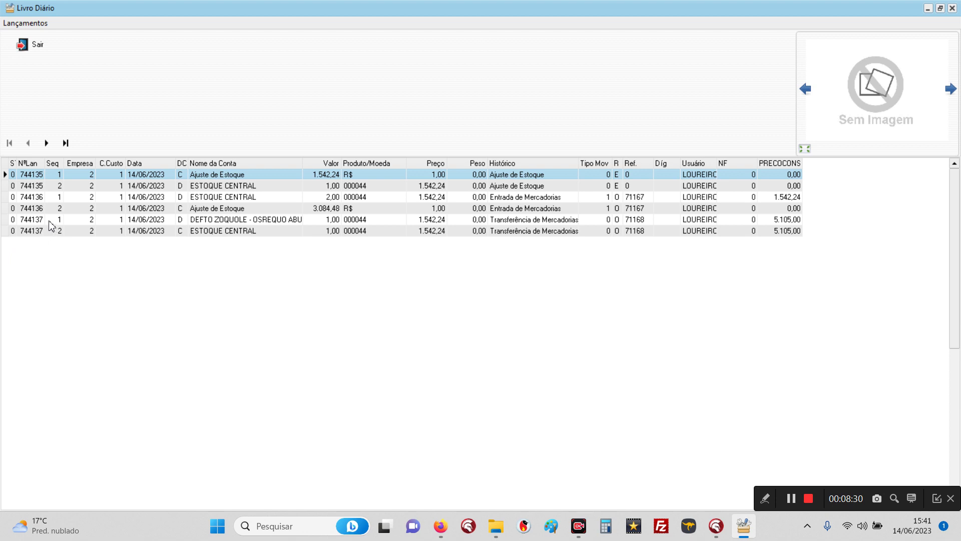
left_click(51, 222)
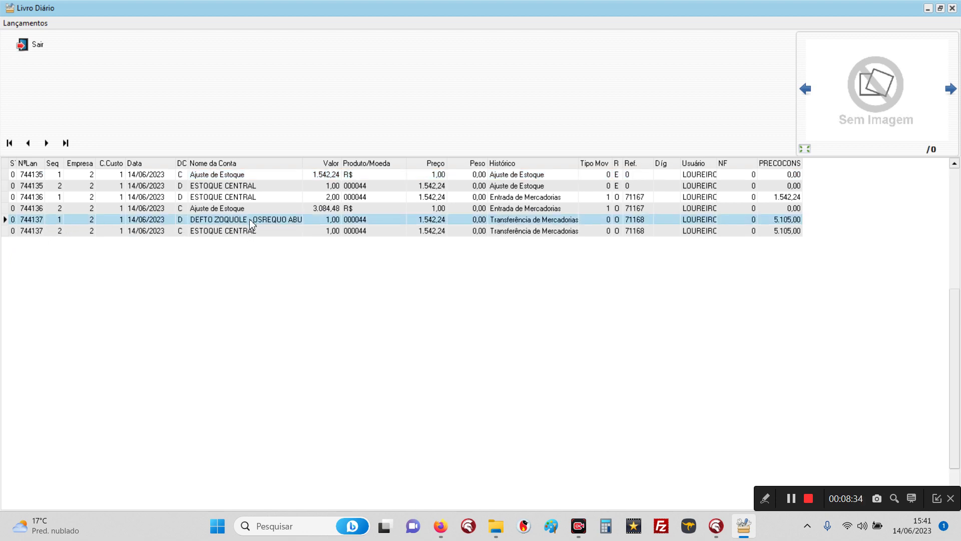
left_click(238, 231)
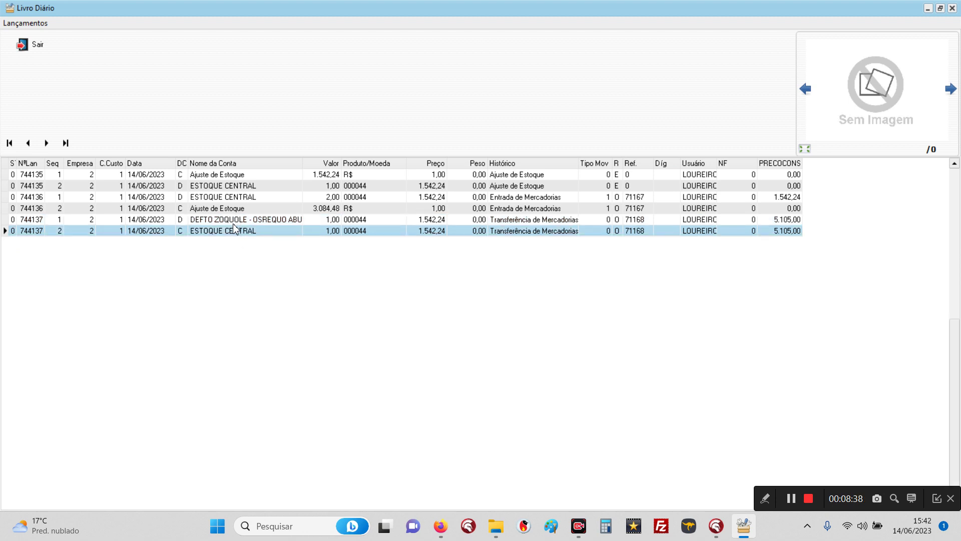
left_click(233, 219)
left_click(230, 230)
left_click(229, 223)
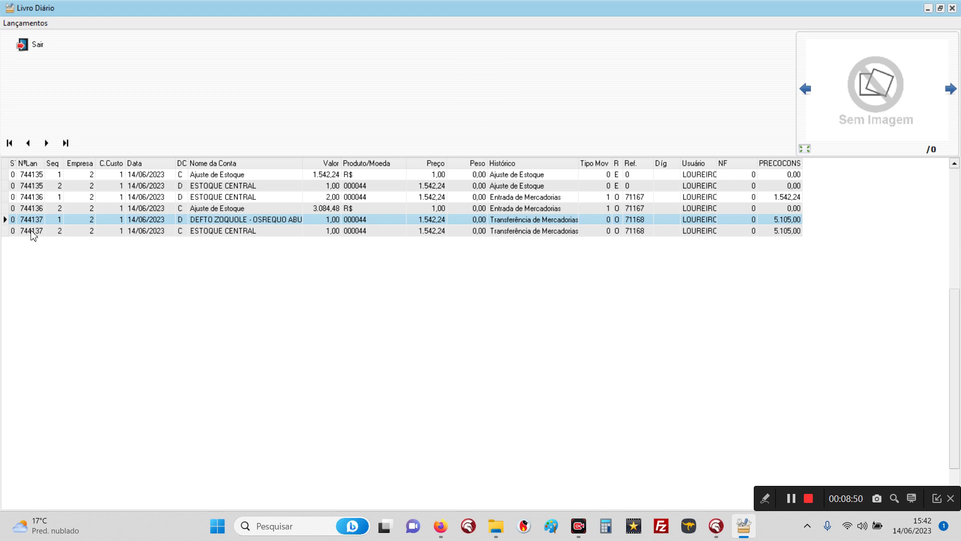
left_click(26, 49)
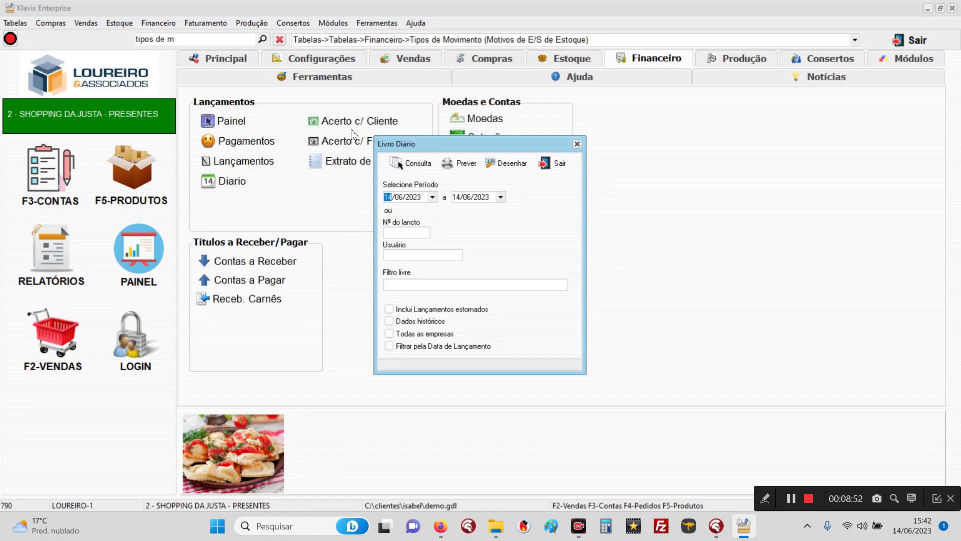
left_click(560, 164)
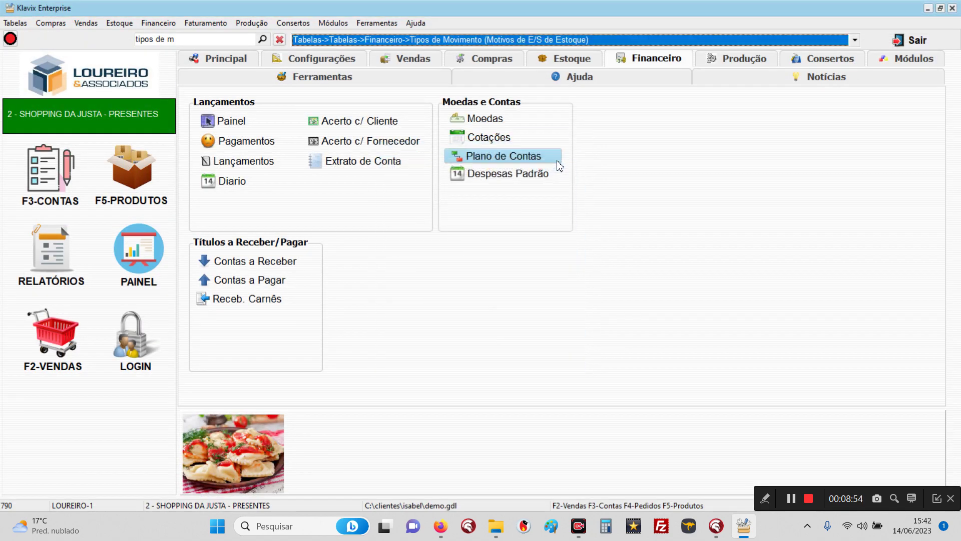
Step: Enter and confirm a password on stock location 761's account under Dados Comerciais, and save
left_click(39, 164)
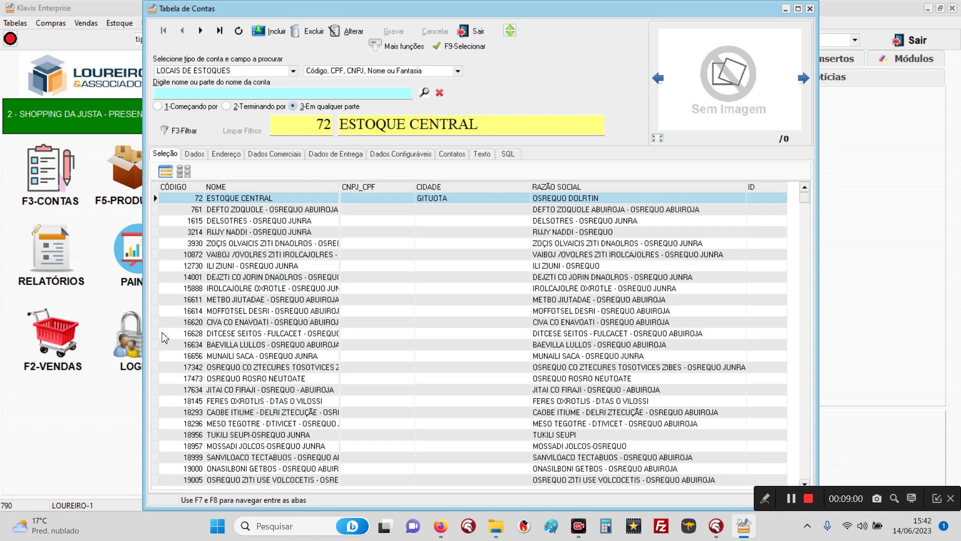
left_click(241, 210)
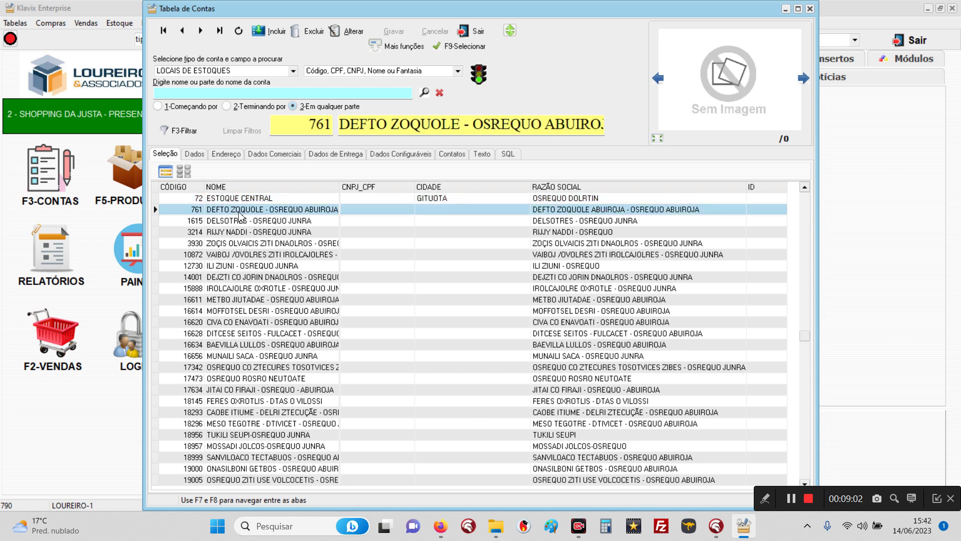
left_click(273, 154)
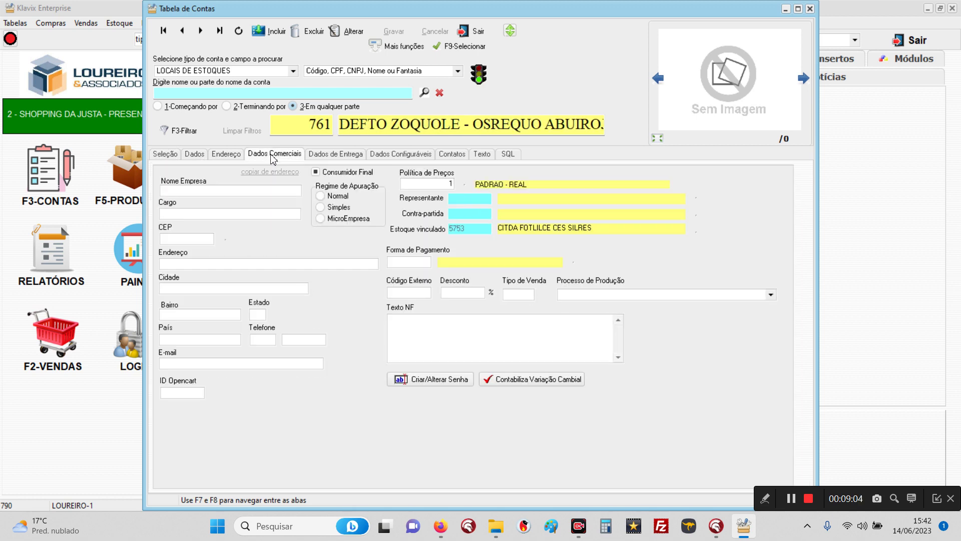
left_click(454, 385)
type("123")
key("Return")
type("12")
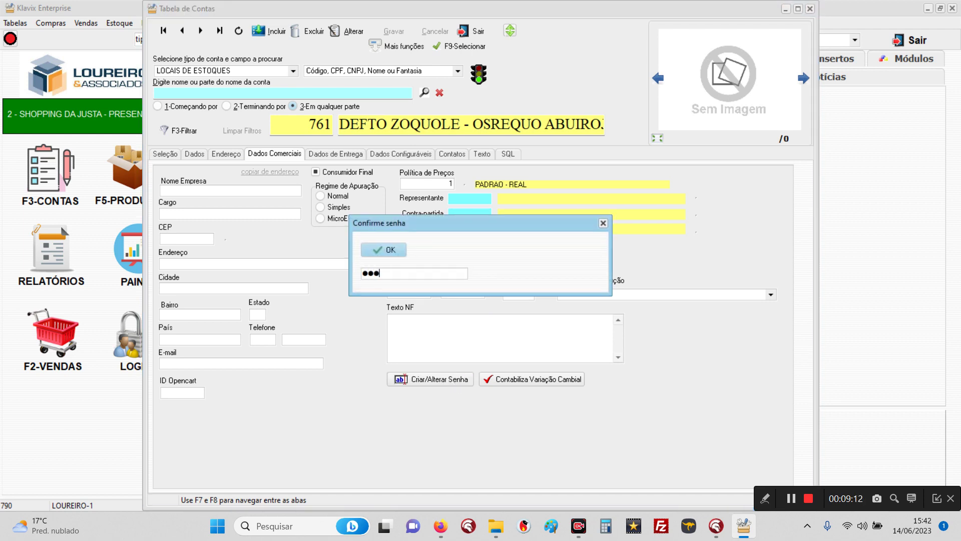
type("3")
key("Return")
left_click(387, 31)
left_click(472, 32)
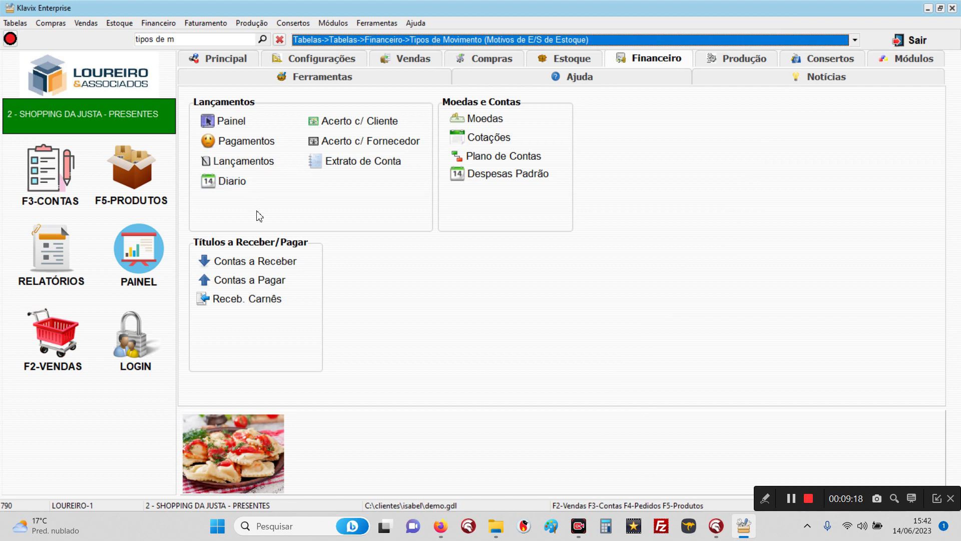
Step: Prepare another transfer of product 000044 to consignment location 761
left_click(565, 59)
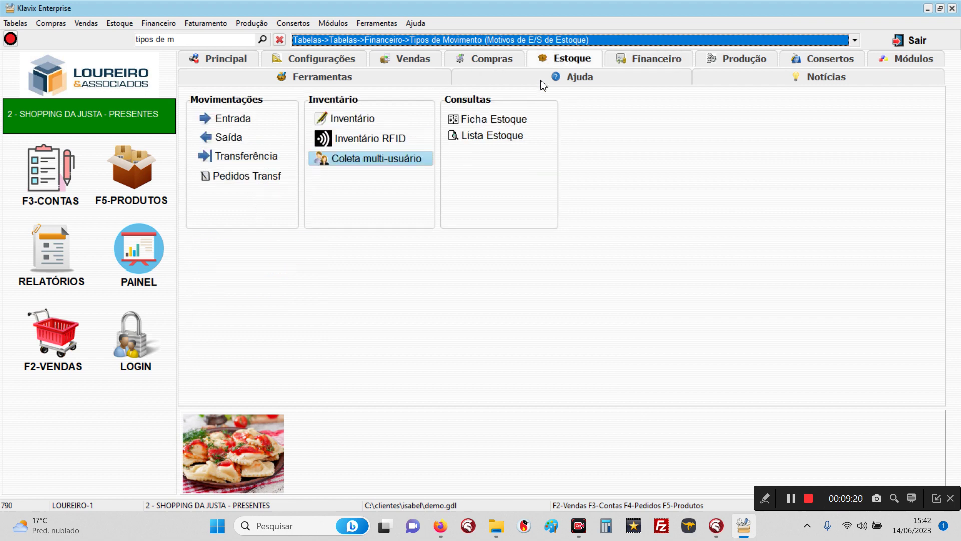
left_click(270, 157)
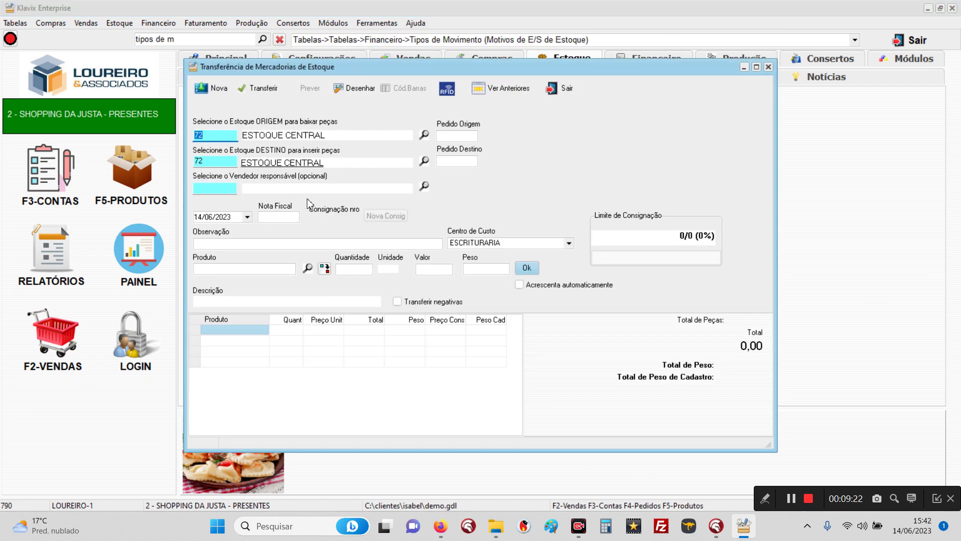
left_click(424, 161)
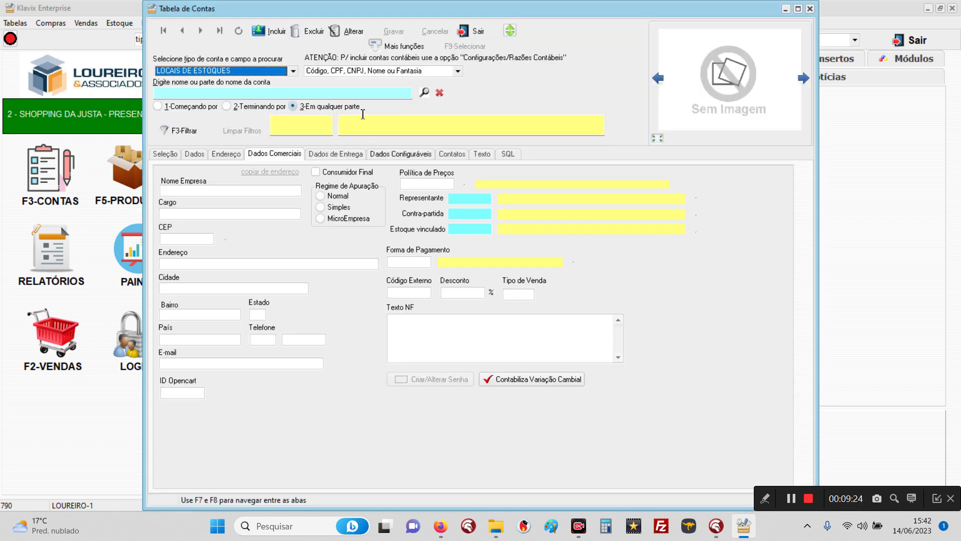
left_click(425, 92)
double_click(224, 210)
left_click(263, 269)
type("000044")
key("Return")
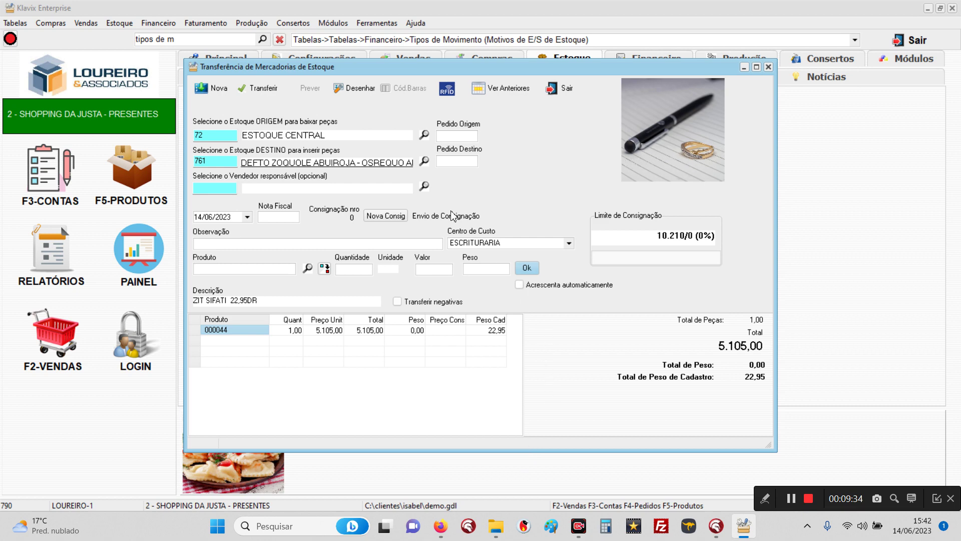
Step: Attempt the transfer, dismiss the rejected password, and exit the form without posting
left_click(253, 88)
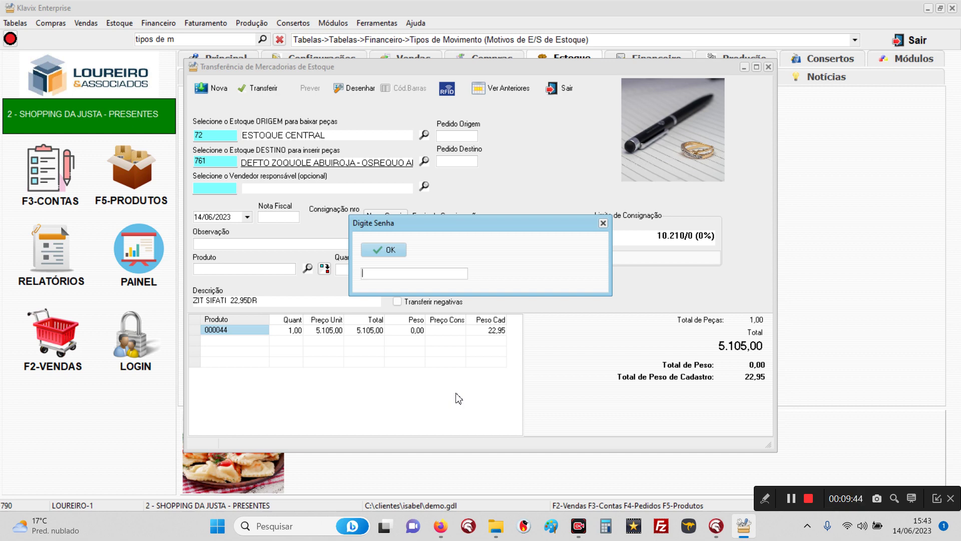
left_click(604, 224)
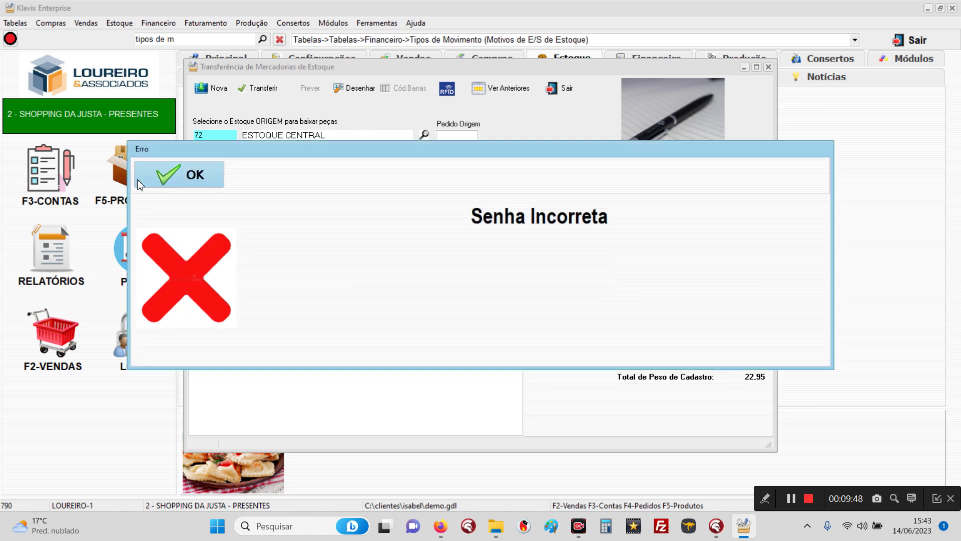
left_click(165, 184)
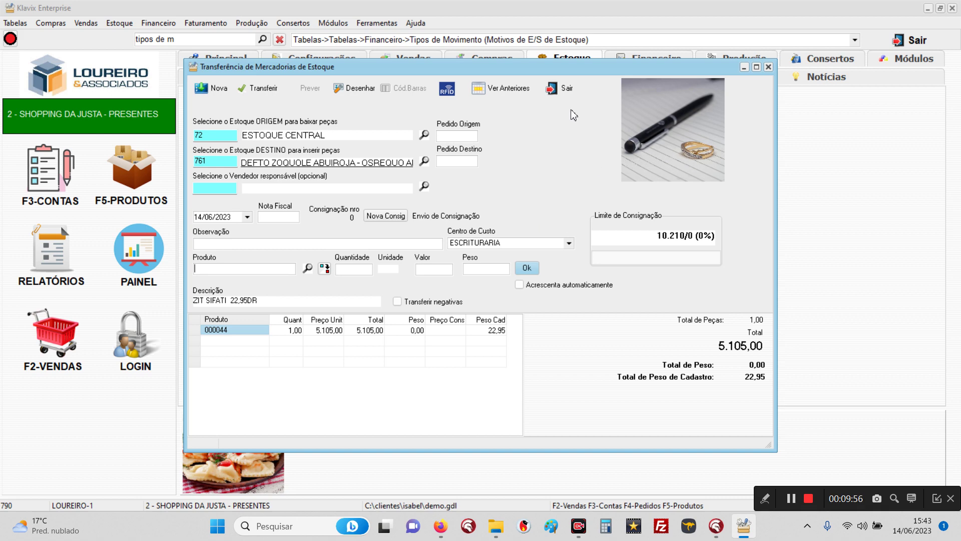
left_click(562, 90)
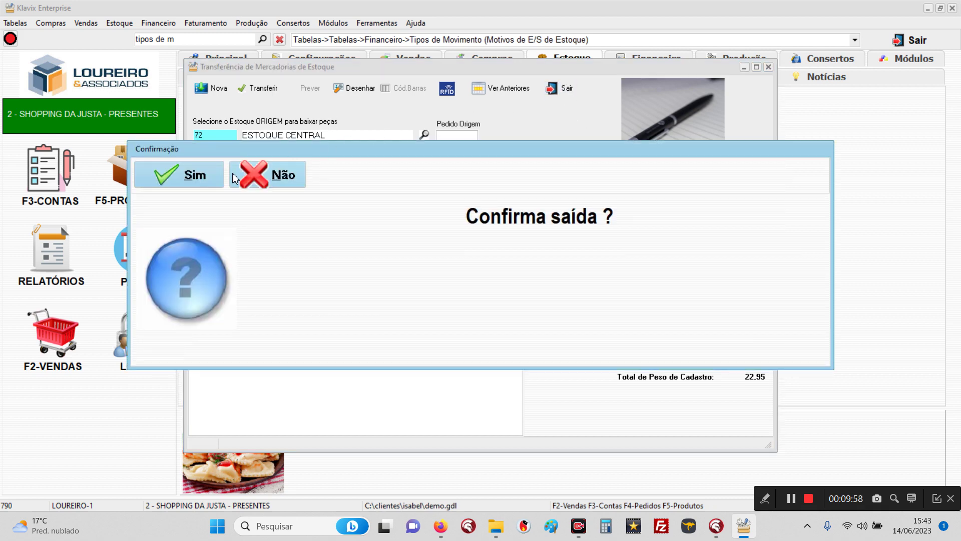
left_click(209, 180)
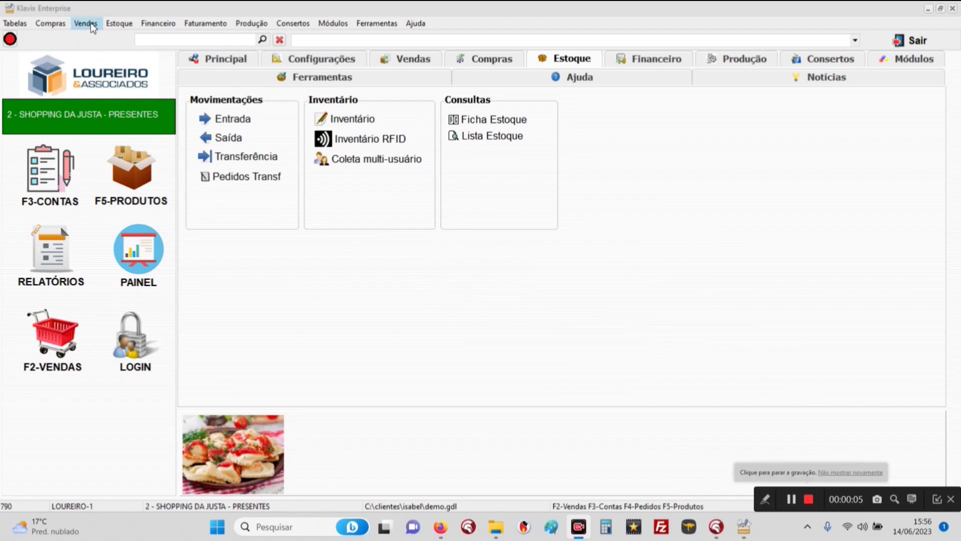
Step: Open the visual transfer between stocks and add DELSOTRES as the first destination
left_click(117, 23)
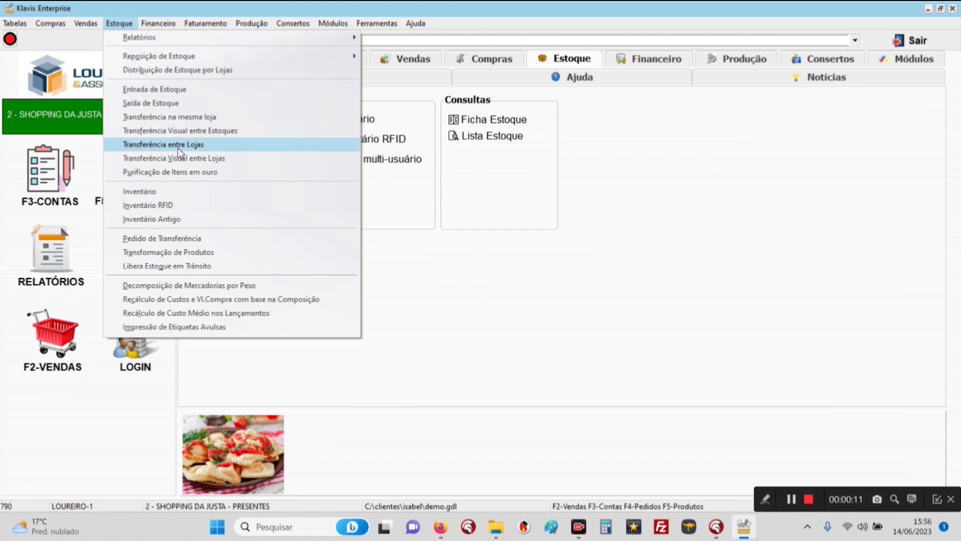
left_click(182, 131)
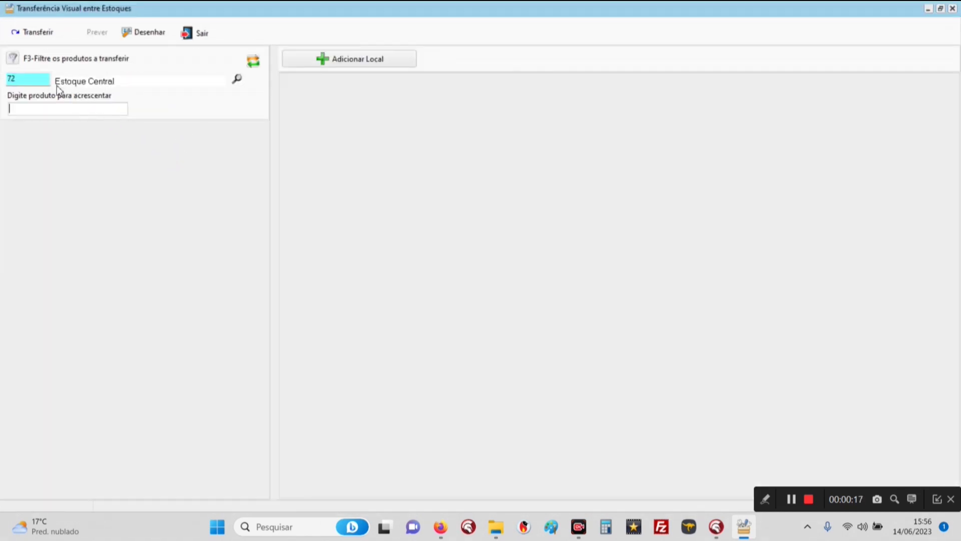
left_click(324, 61)
left_click(424, 96)
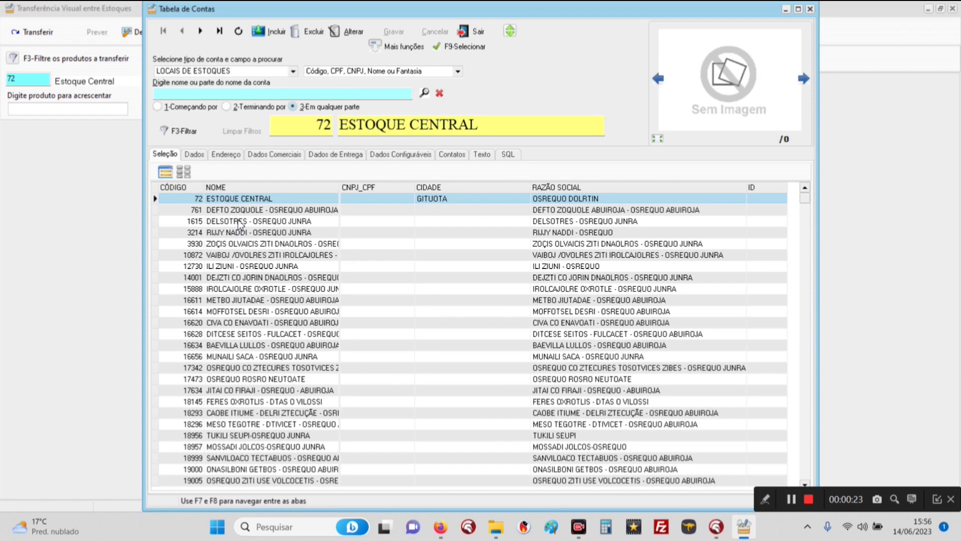
left_click(239, 221)
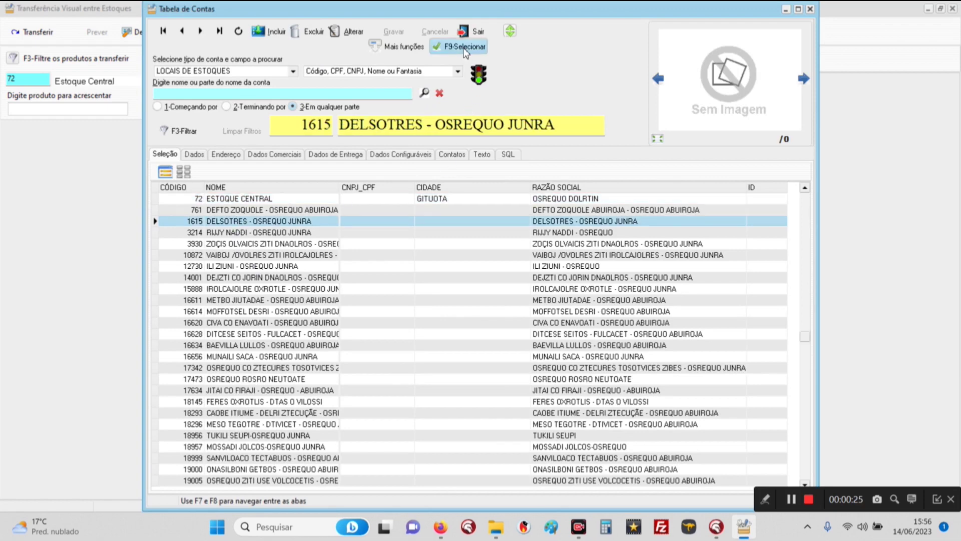
left_click(464, 47)
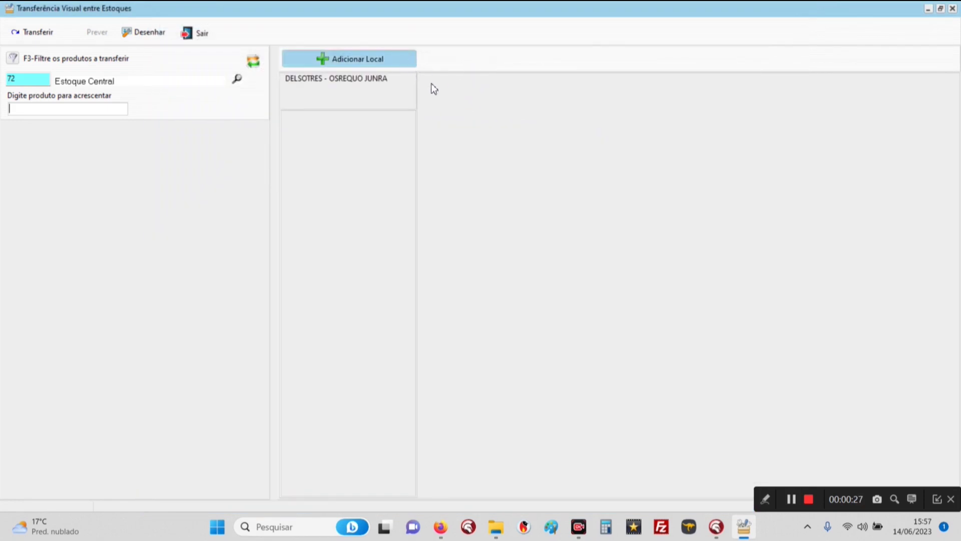
Step: Add RIJJY NADDI and ZOÇIS OLVAICIS as the second and third destination columns
left_click(400, 59)
left_click(226, 233)
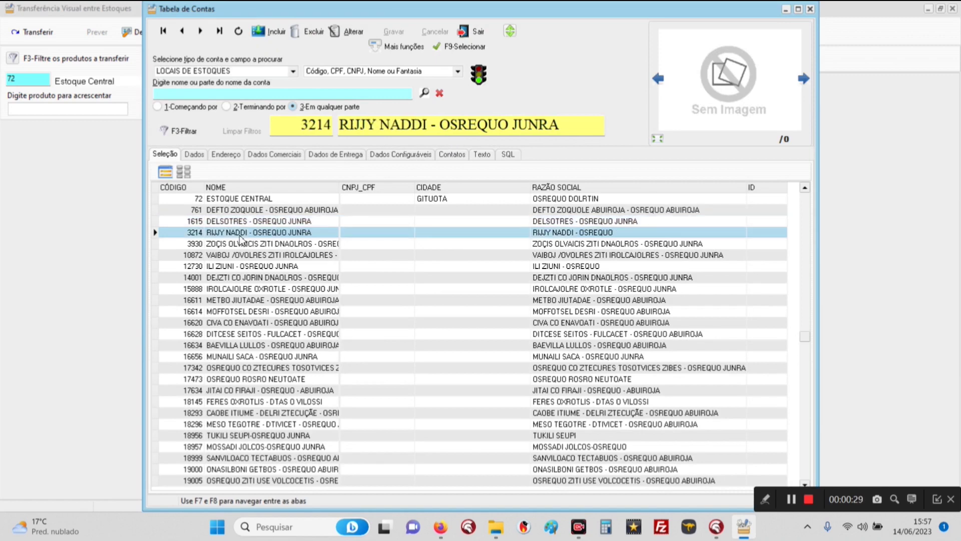
left_click(450, 47)
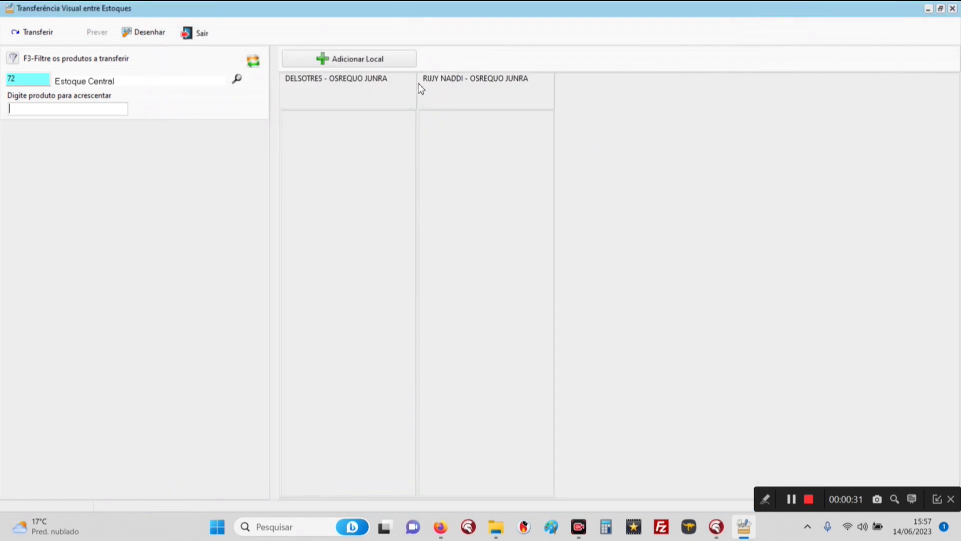
left_click(363, 60)
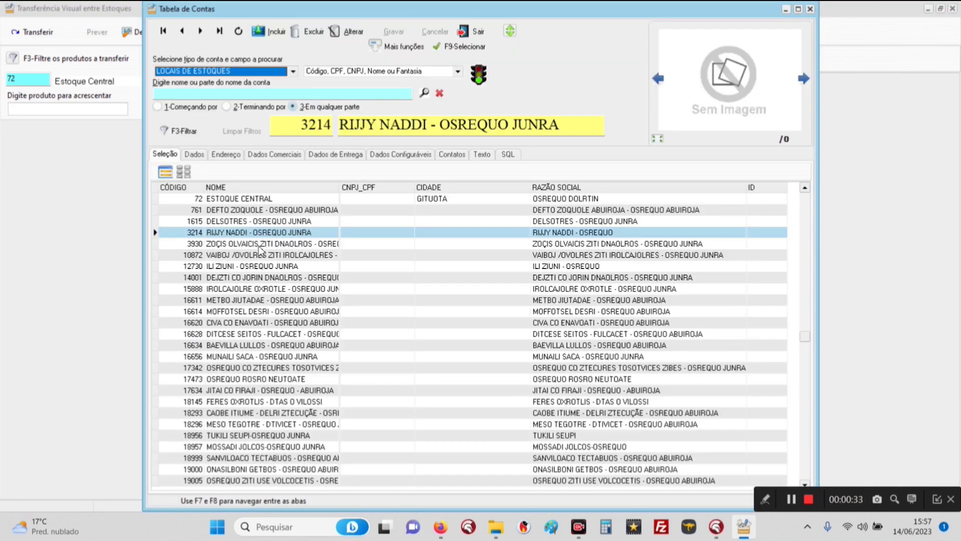
double_click(258, 246)
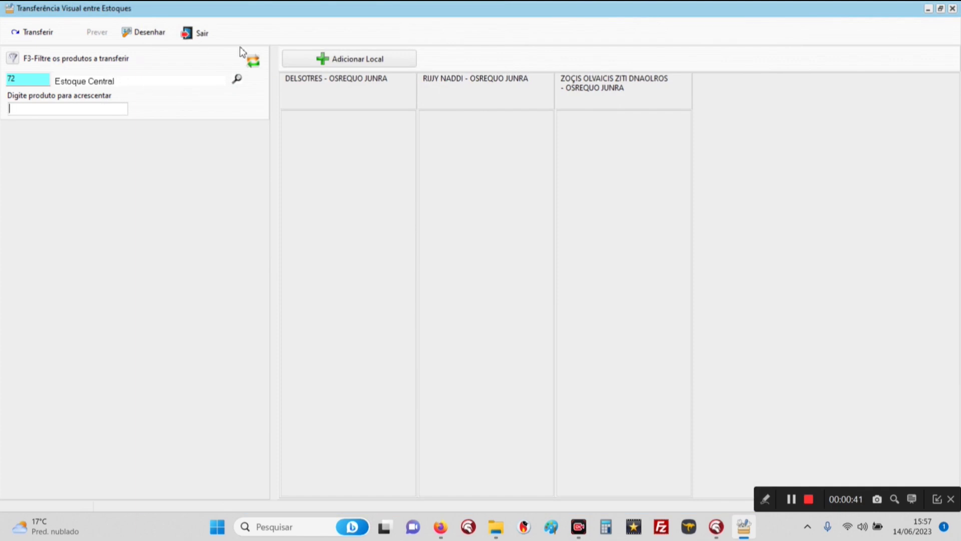
left_click(99, 61)
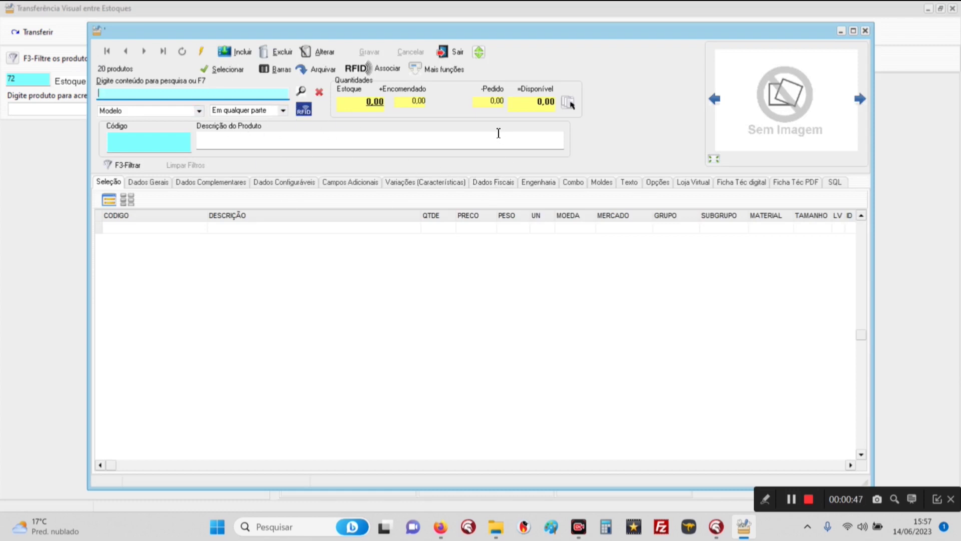
Step: Skip the product filter and enter codes 000044, 000110, 000059 and 000134 as transfer cards
left_click(449, 52)
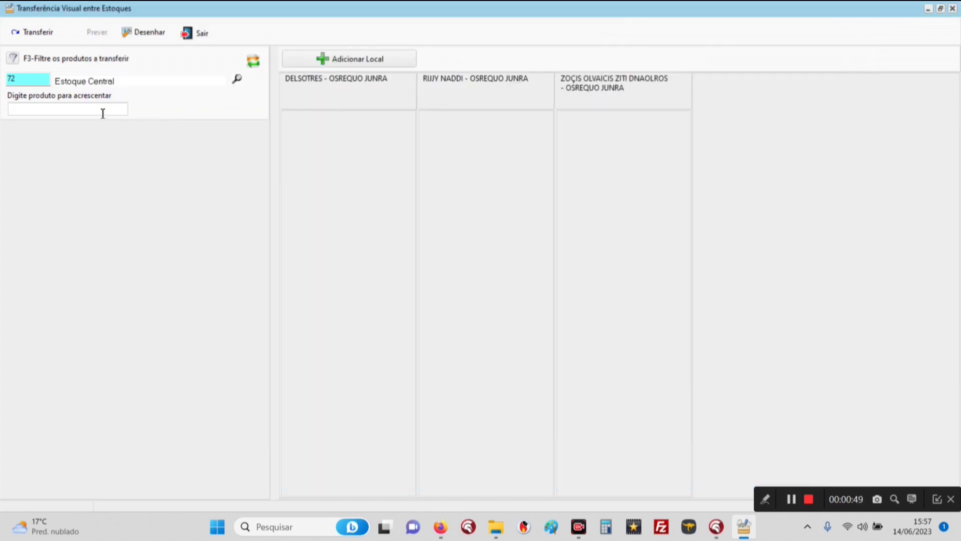
type("000044")
key("Return")
type("000110")
key("Return")
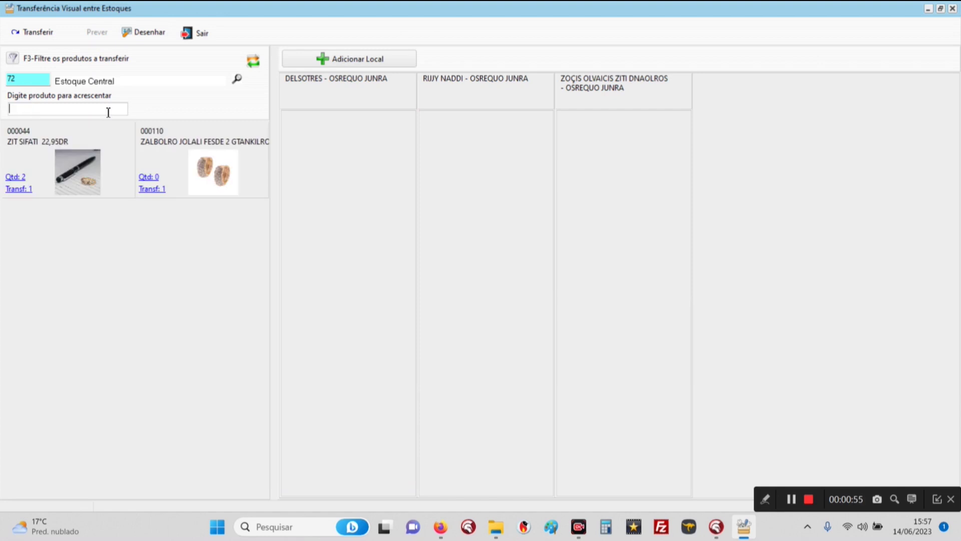
type("000059")
key("Return")
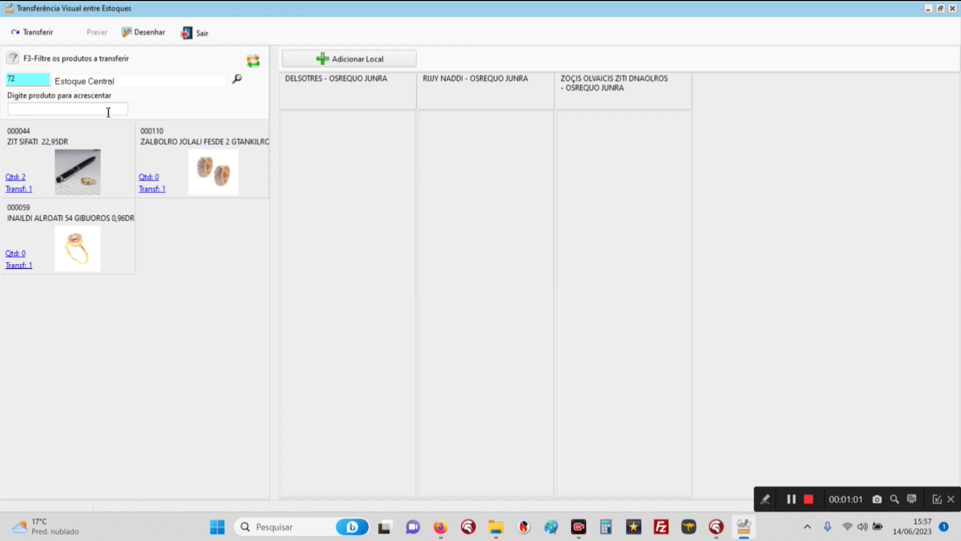
type("000134")
key("Return")
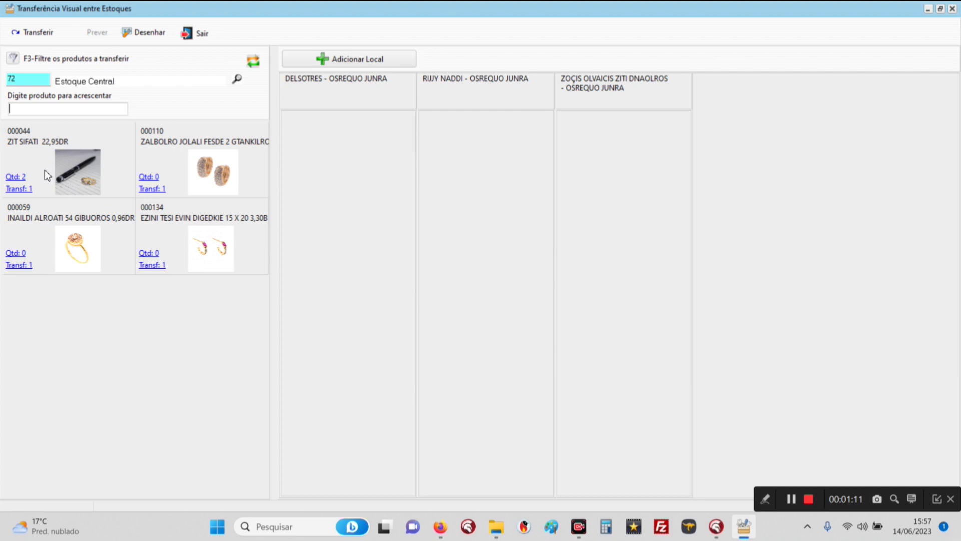
Step: Drag 000044 and 000134 to DELSOTRES, 000059 to RIJJY NADDI, 000110 to ZOÇIS OLVAICIS
left_click_drag(49, 156, 355, 165)
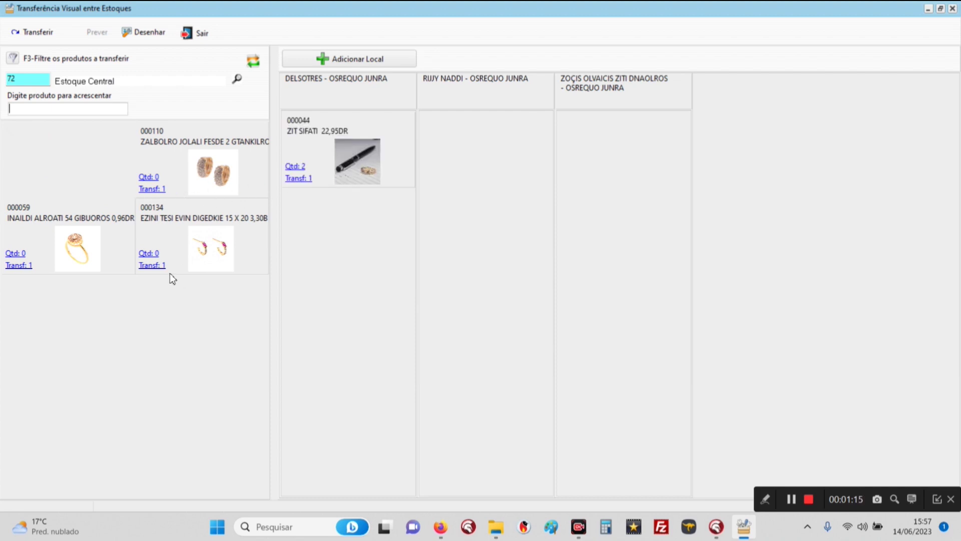
left_click_drag(181, 256, 476, 188)
left_click_drag(195, 171, 596, 183)
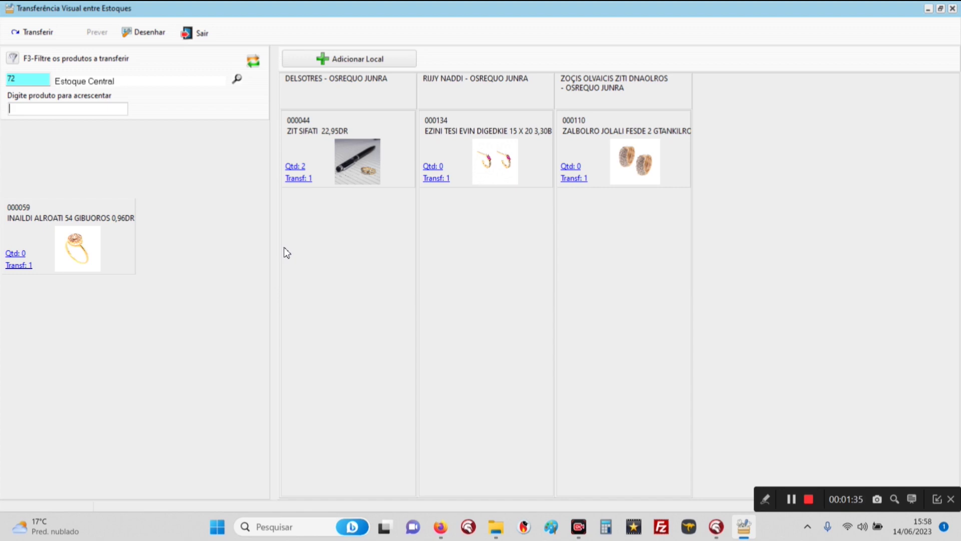
left_click_drag(122, 254, 342, 239)
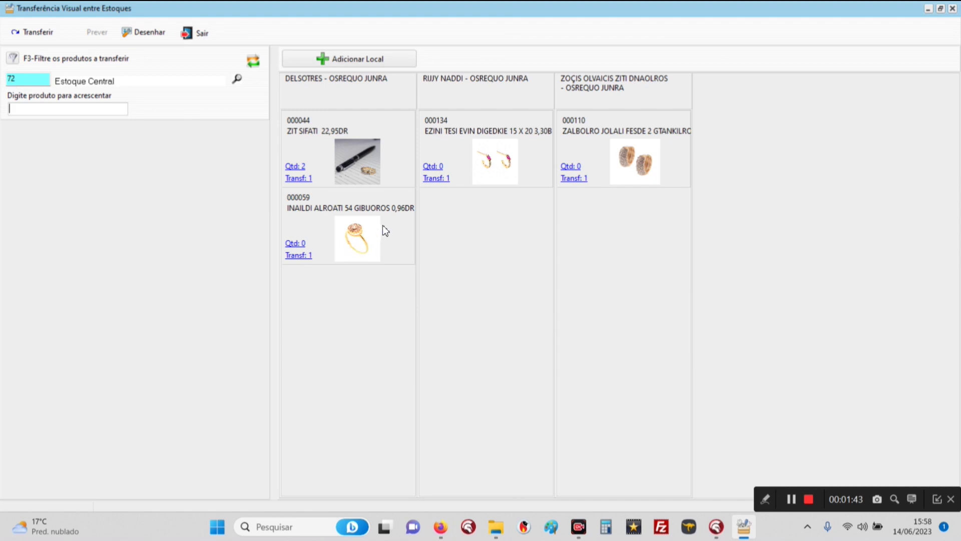
mouse_move(389, 234)
left_mouse_down()
mouse_move(477, 227)
mouse_move(453, 238)
mouse_move(389, 236)
left_mouse_up()
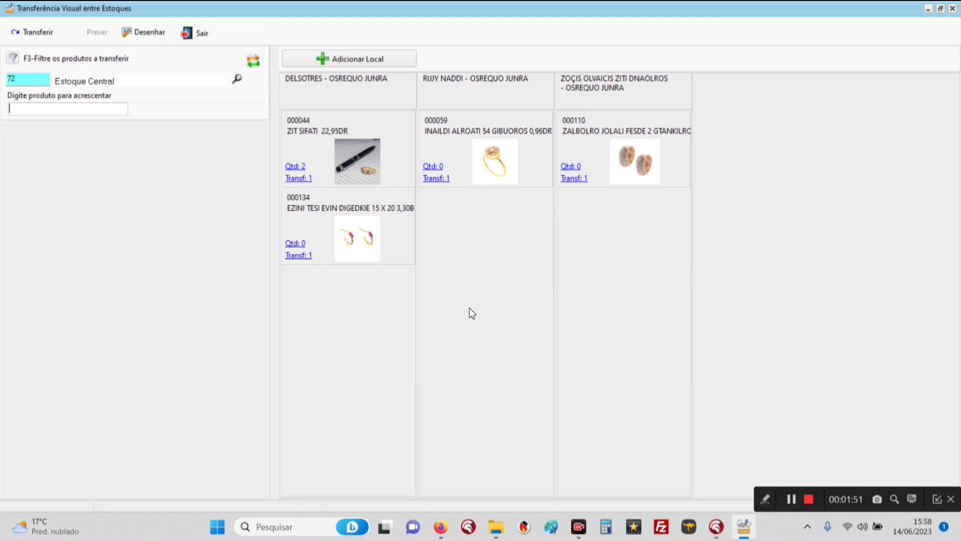
Step: Run the transfer, accept the low-stock warnings and final confirmation, and close the window
left_click(30, 32)
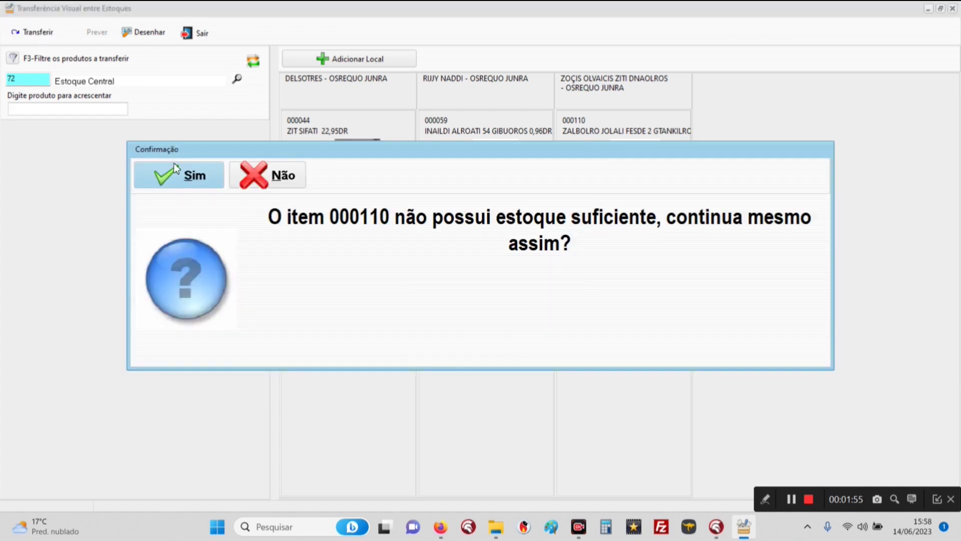
left_click(170, 180)
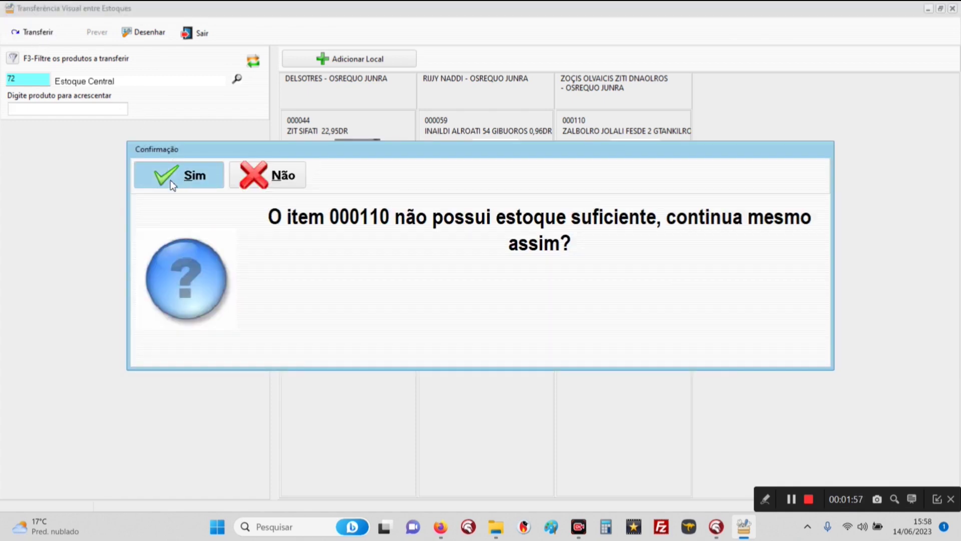
left_click(168, 176)
left_click(168, 176)
left_click(168, 176)
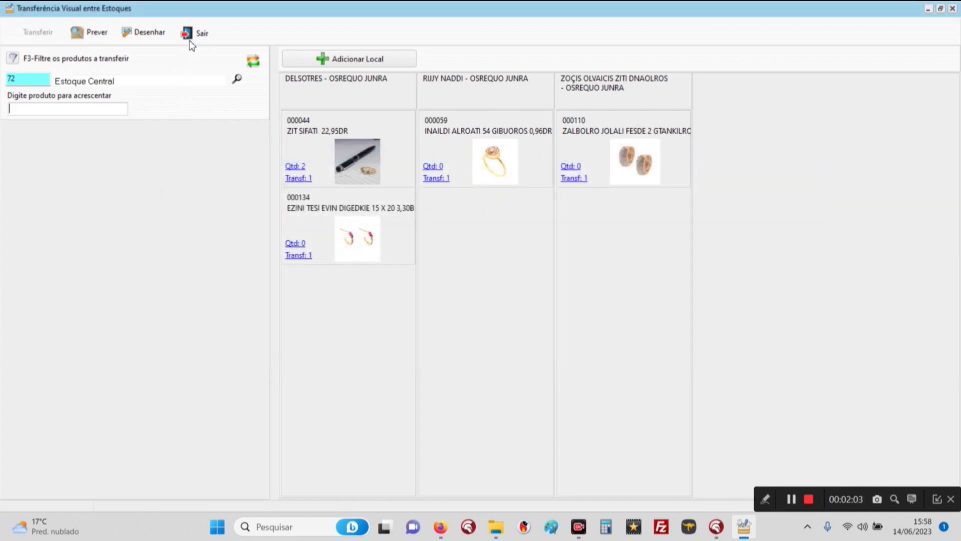
left_click(191, 34)
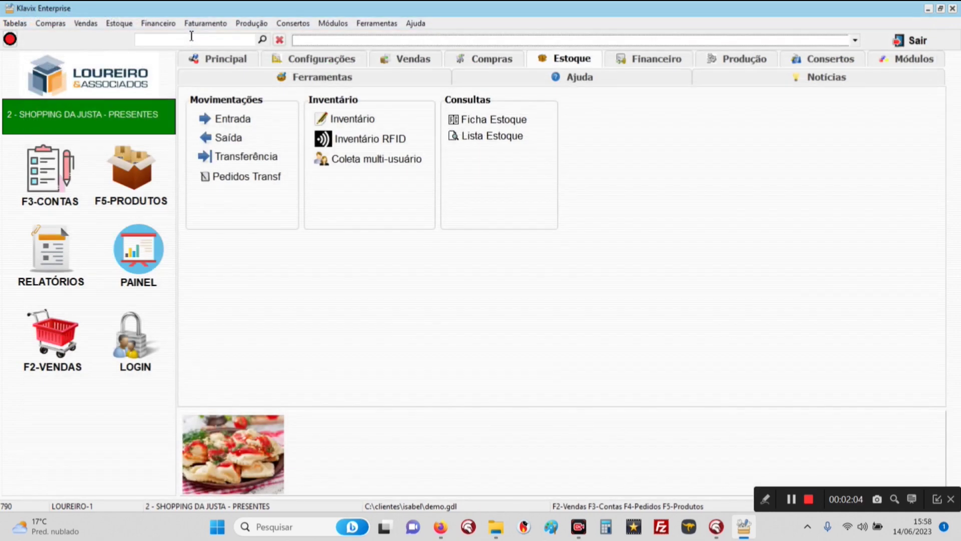
Step: Query today's journal and step through entry 744138's eight visual-transfer lines
left_click(664, 61)
left_click(248, 178)
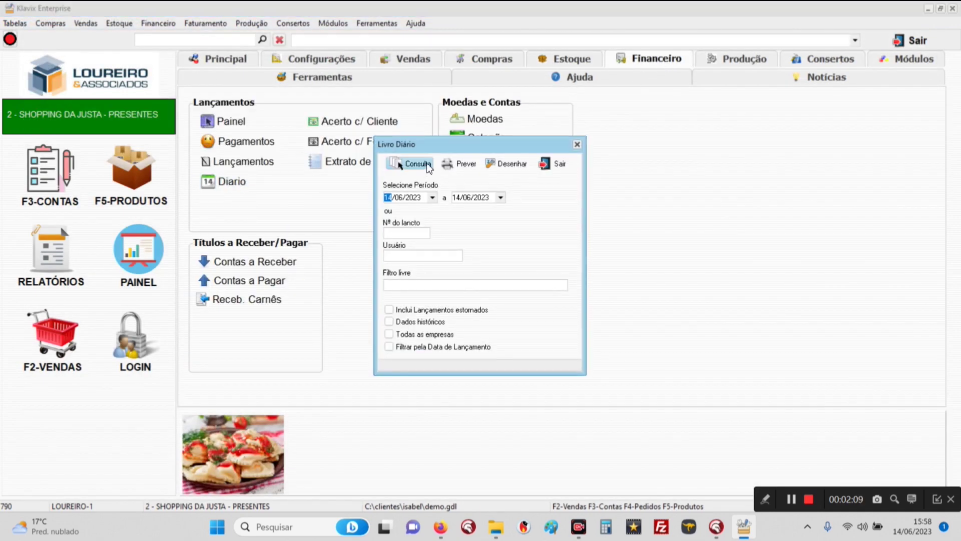
left_click(415, 164)
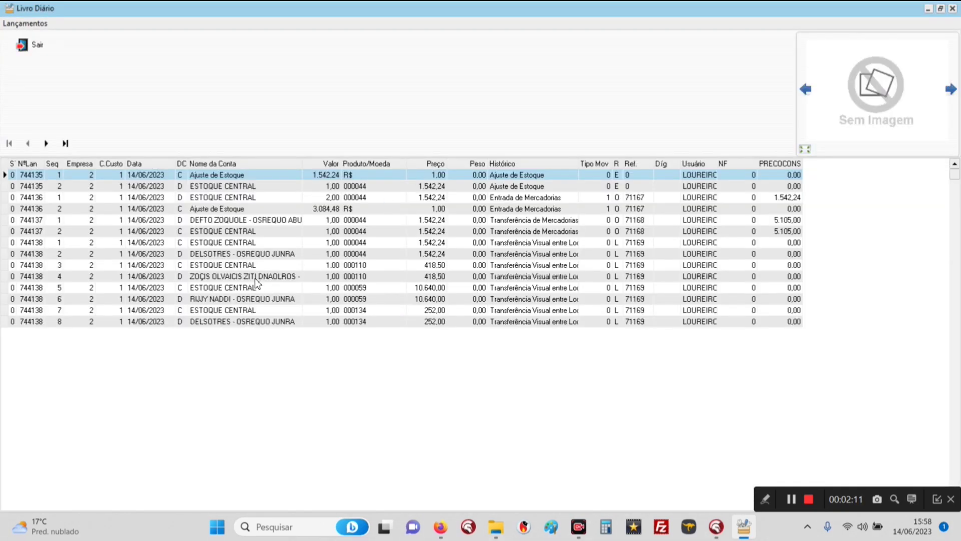
left_click(193, 265)
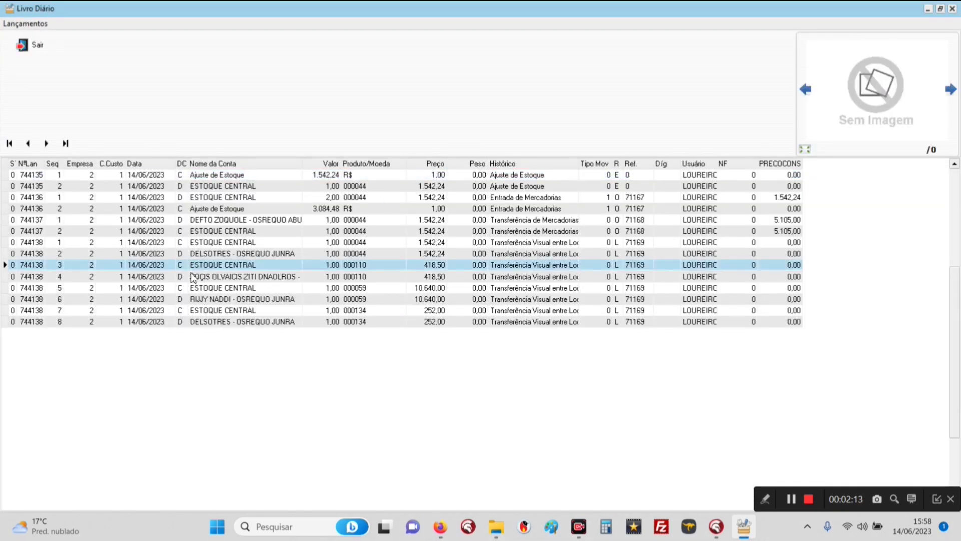
left_click(39, 245)
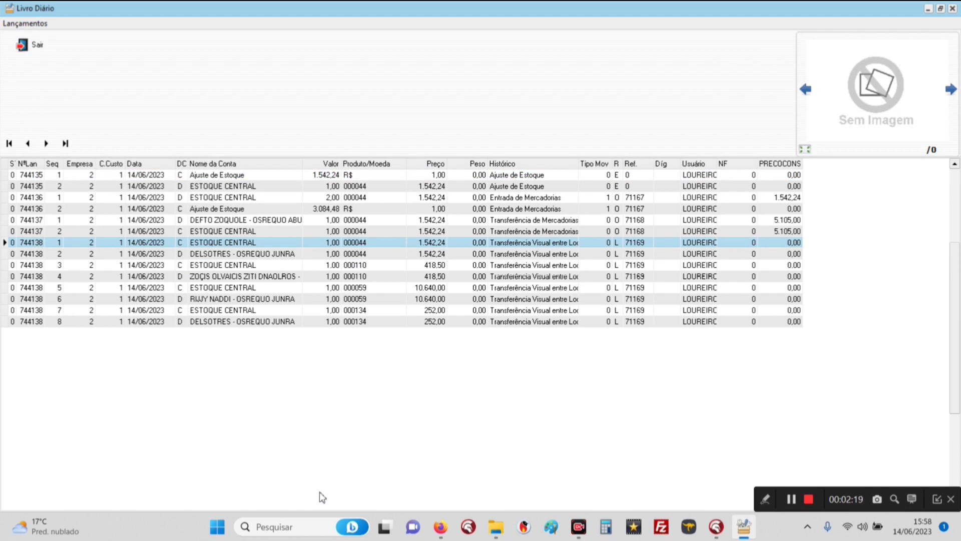
key("Down")
key("Down")
key("Down")
key("Down")
key("Down")
key("Down")
key("Down")
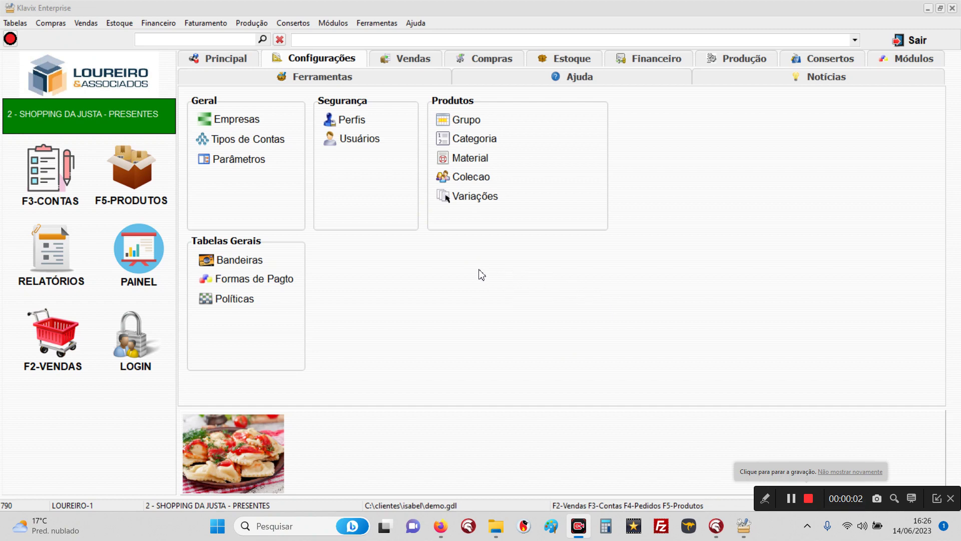
Step: Open the company register and browse the five company records' basic data
left_click(114, 26)
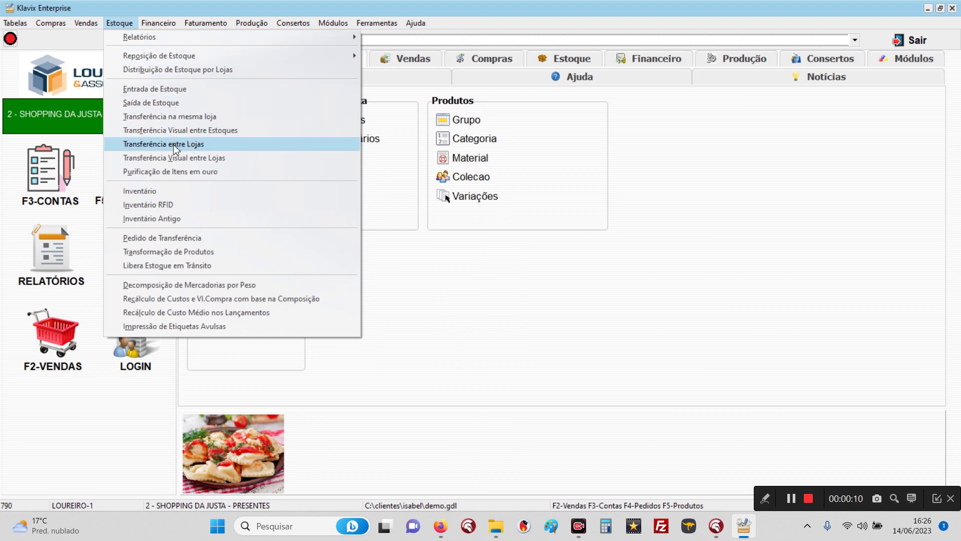
left_click(732, 189)
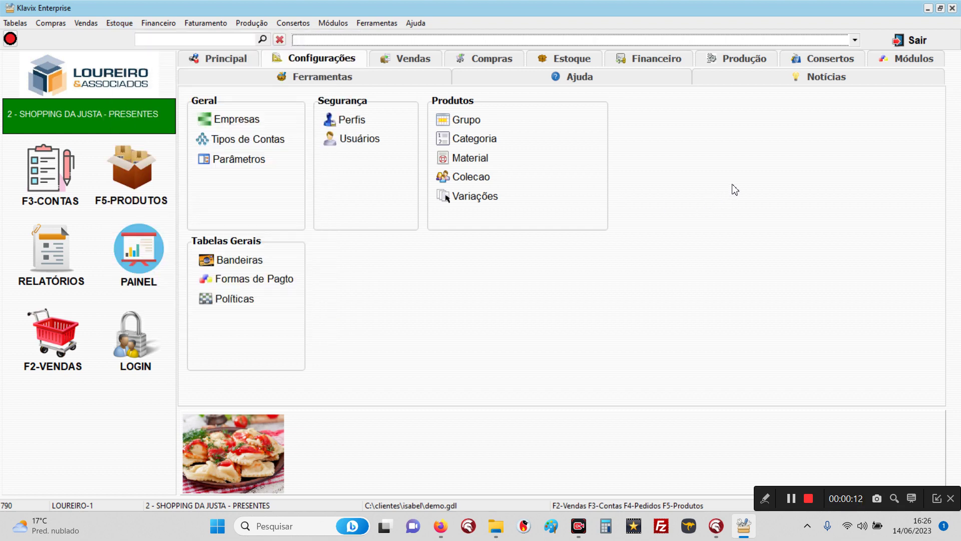
left_click(268, 128)
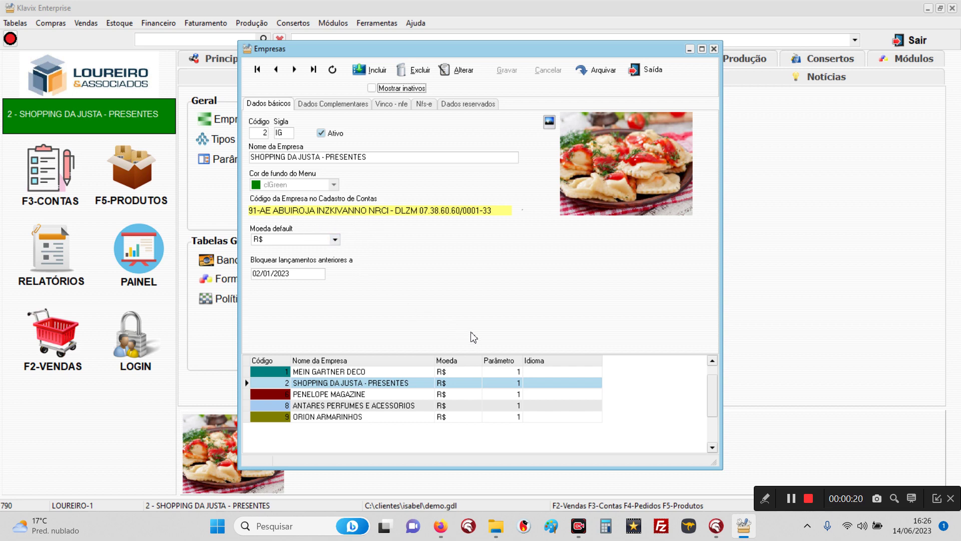
left_click(328, 383)
left_click(329, 394)
left_click(329, 405)
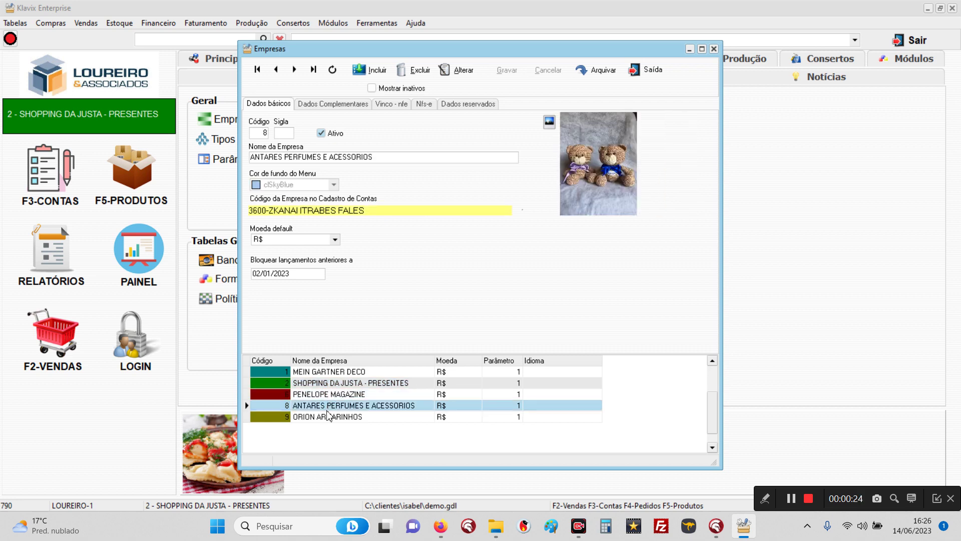
left_click(328, 417)
left_click(325, 406)
left_click(329, 394)
left_click(329, 383)
left_click(331, 372)
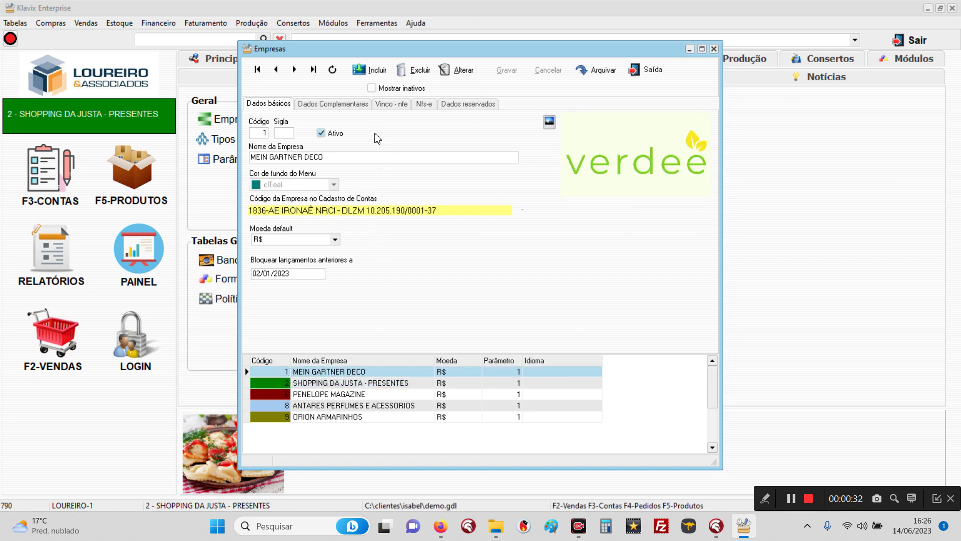
Step: Compare companies' complementary stock-transfer settings, including SHOPPING DA JUSTA and PENELOPE MAGAZINE
left_click(341, 105)
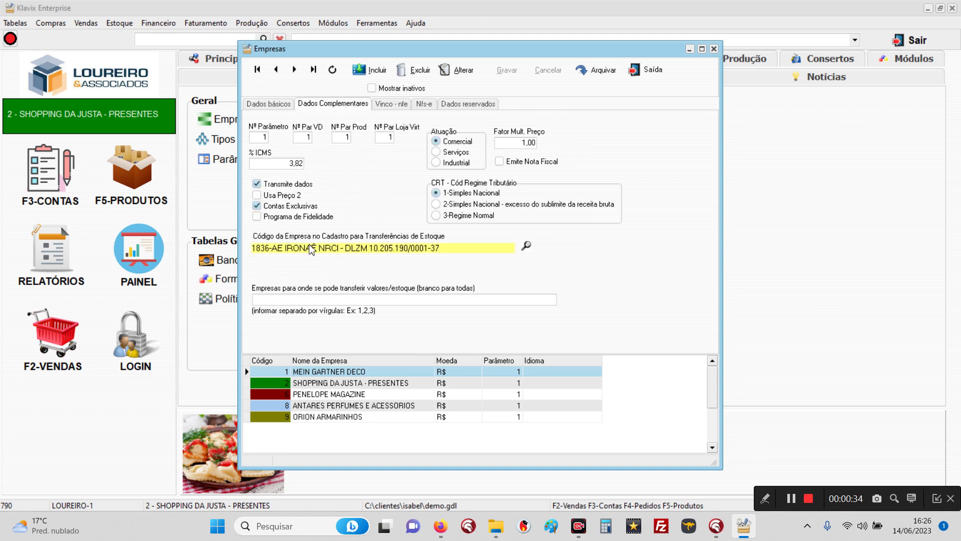
left_click(317, 394)
left_click(310, 407)
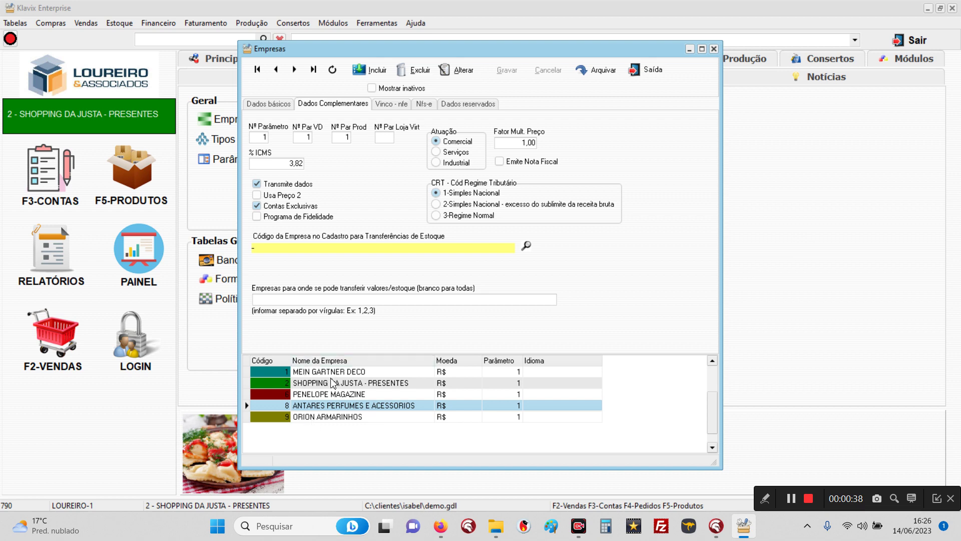
left_click(270, 104)
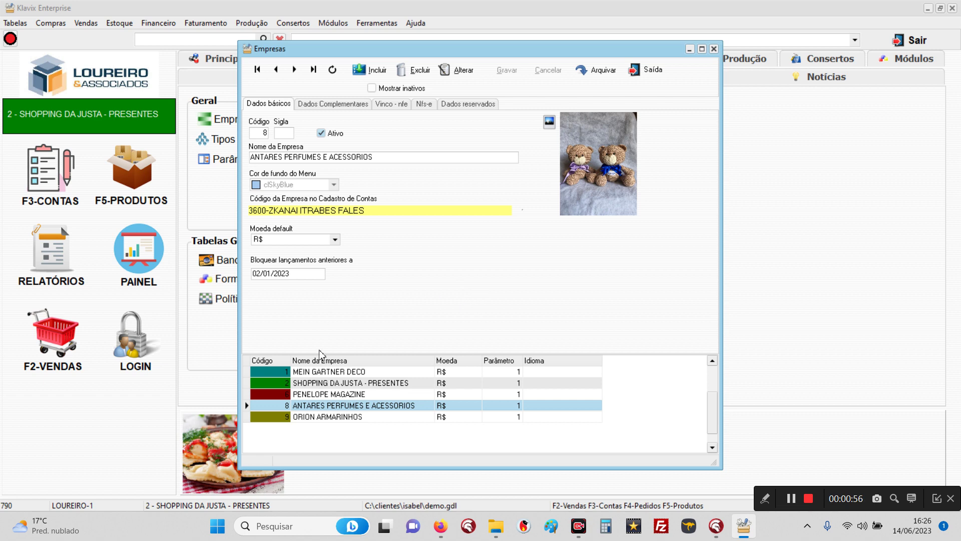
left_click(327, 383)
left_click(325, 372)
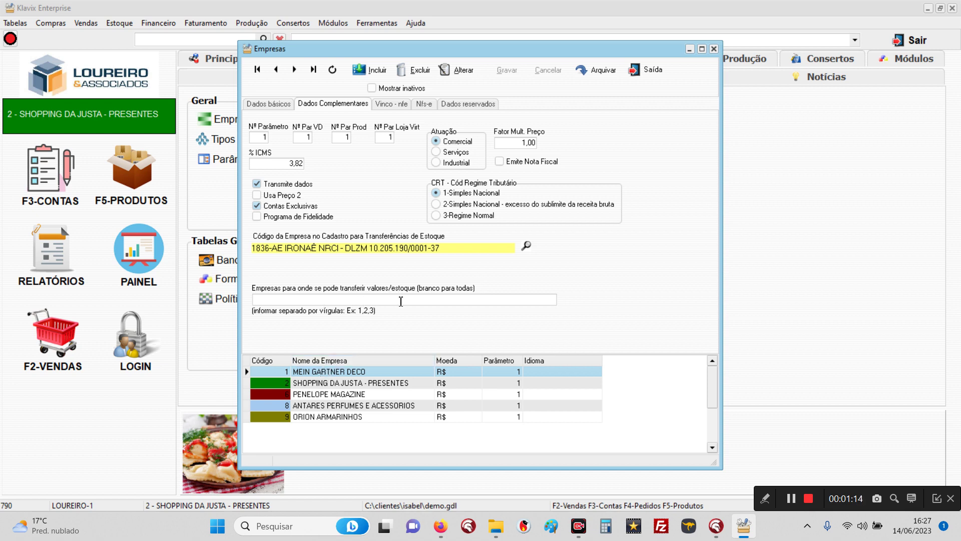
left_click(314, 385)
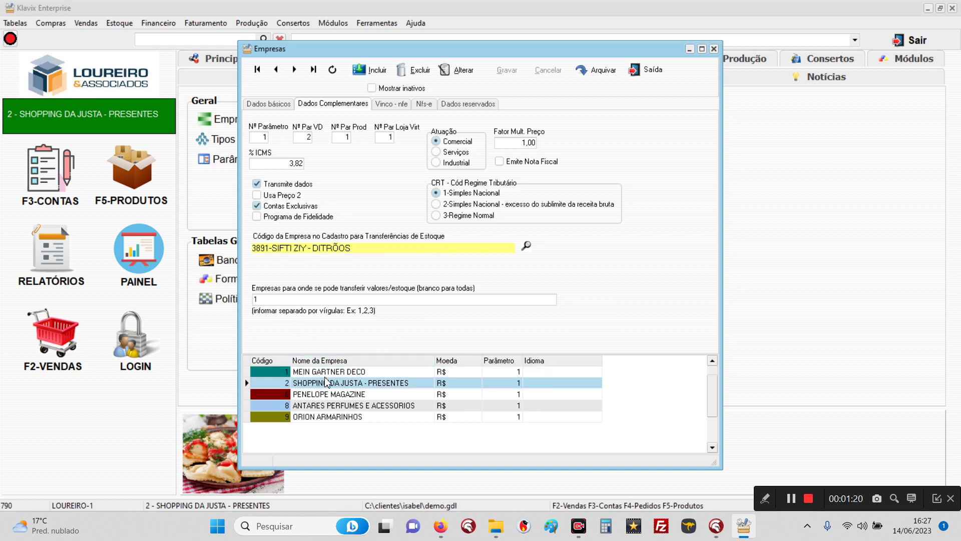
left_click(328, 394)
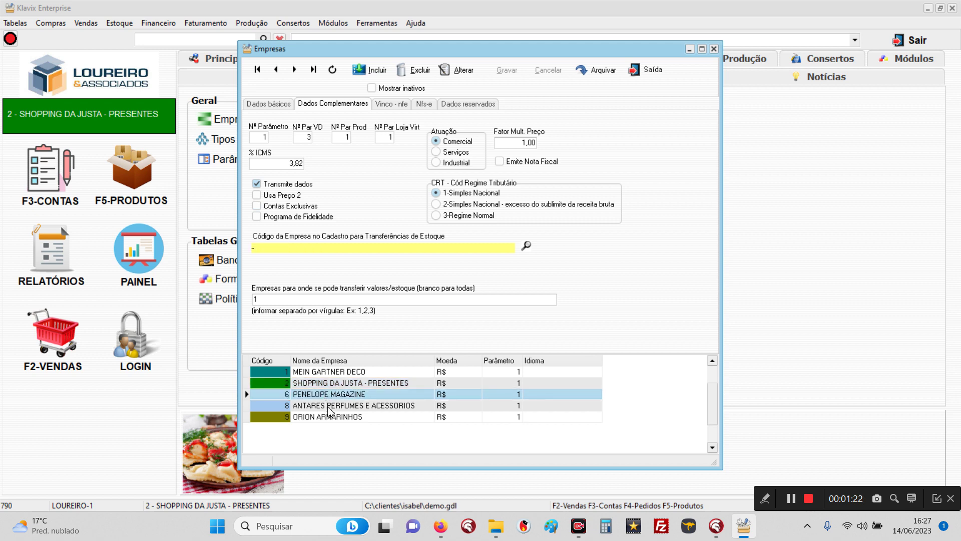
left_click(331, 406)
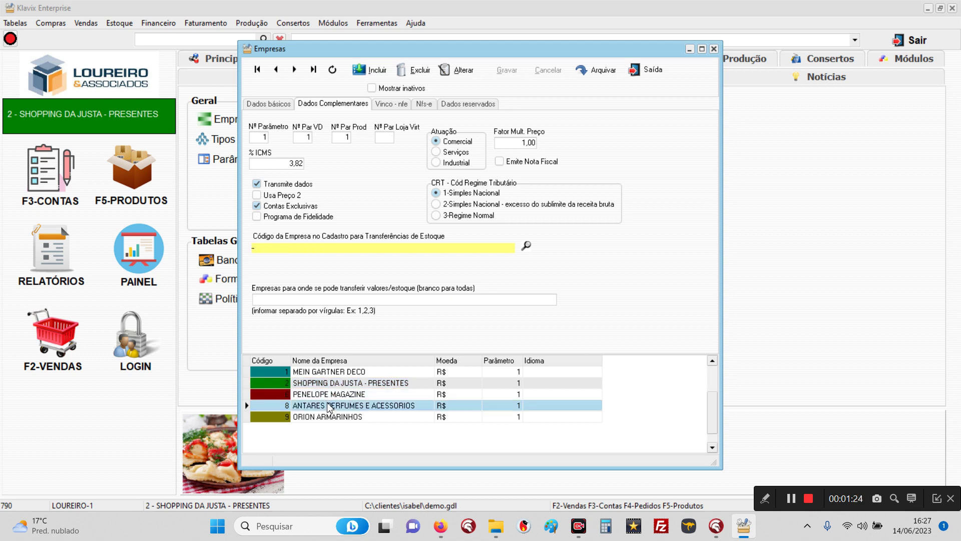
Step: Set ANTARES PERFUMES E ACESSORIOS's transfer companies to 1,2 and save the record
left_click(331, 396)
left_click(330, 407)
left_click(456, 70)
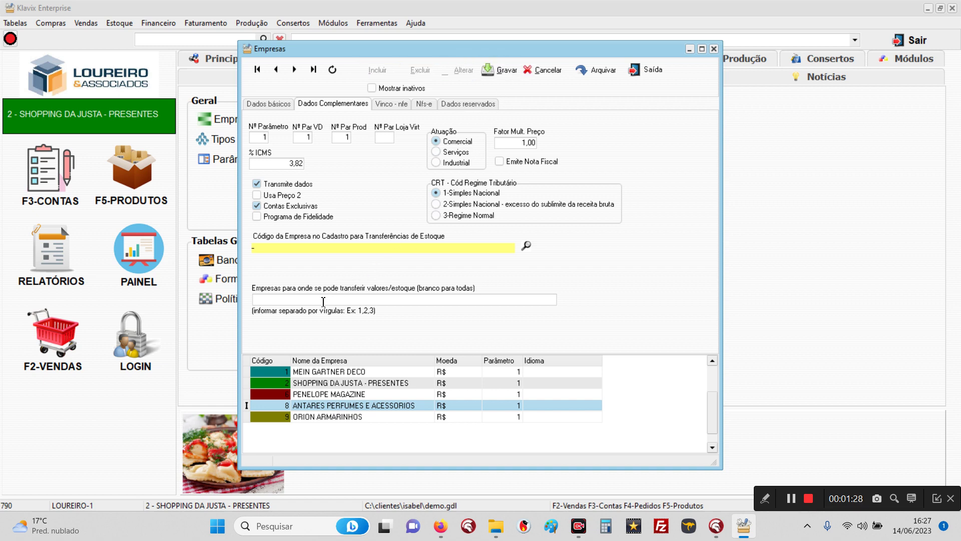
left_click(326, 303)
type("1,2")
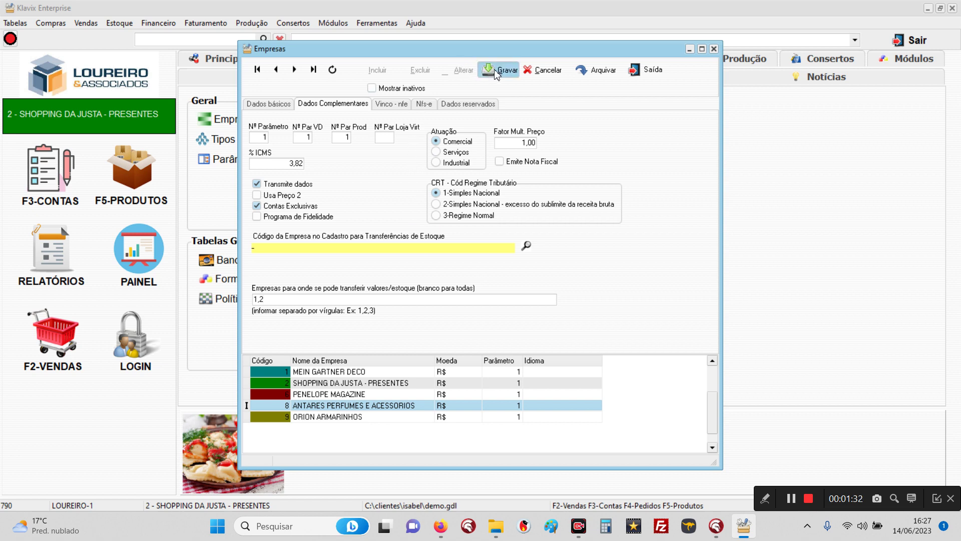
left_click(500, 70)
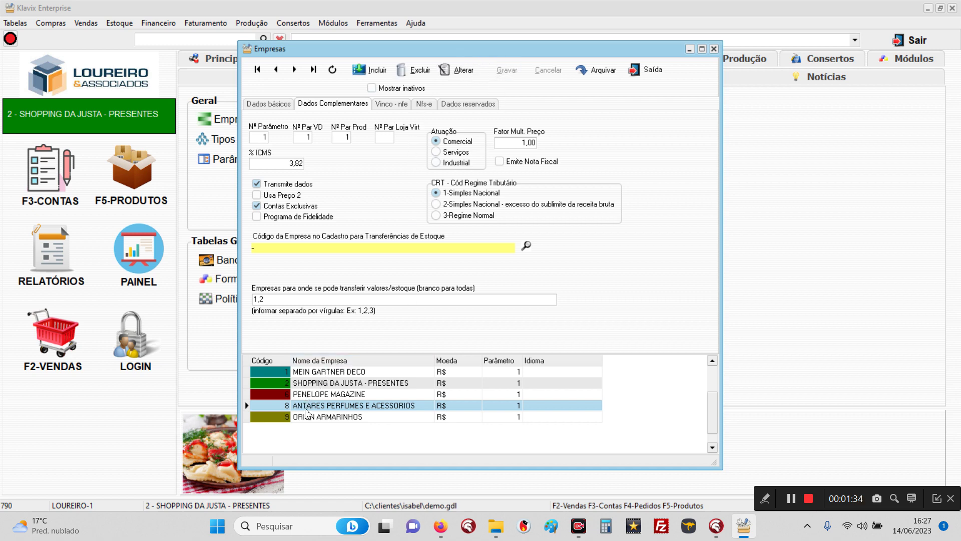
Step: Review the MEIN GARTNER DECO and SHOPPING DA JUSTA company records
left_click(317, 374)
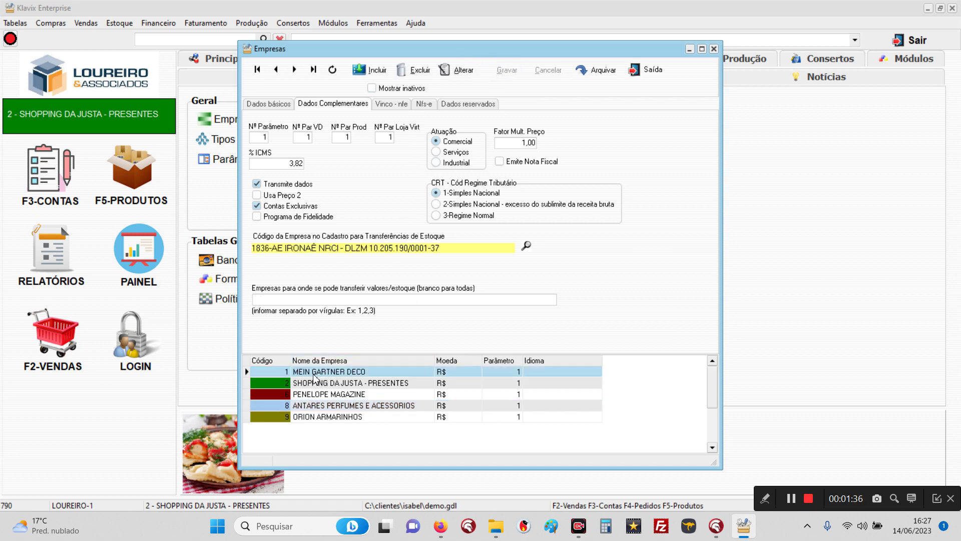
left_click(310, 387)
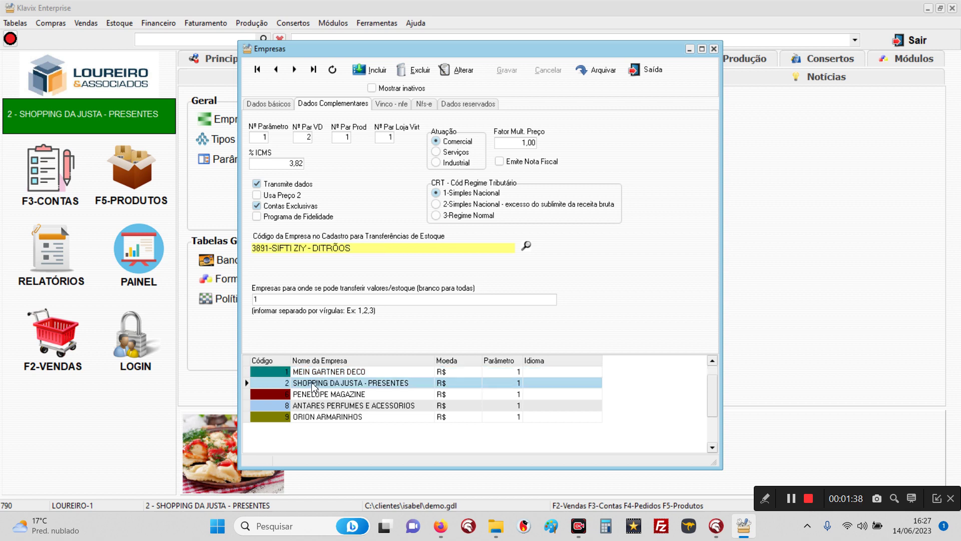
left_click(318, 374)
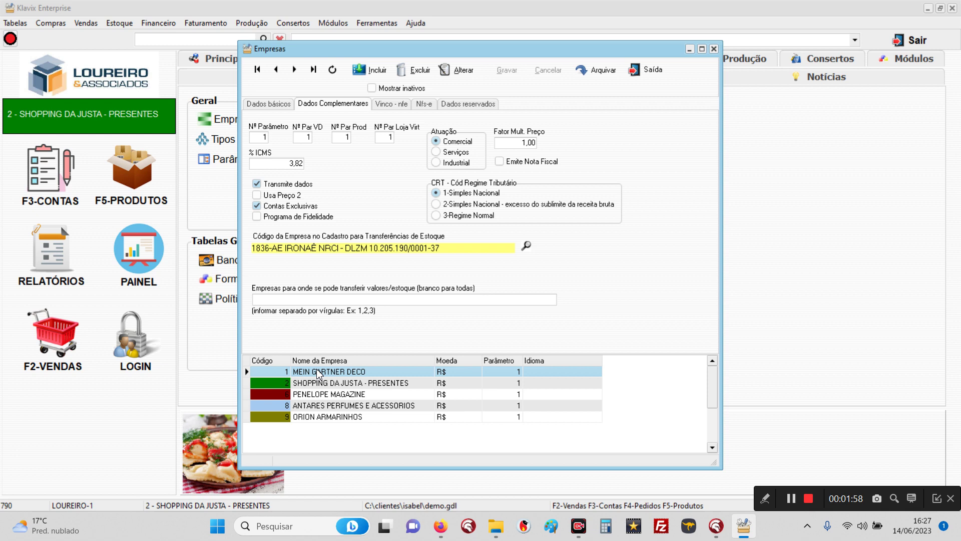
Step: Close the company register and inspect the destination store list in the store transfer window
left_click(647, 71)
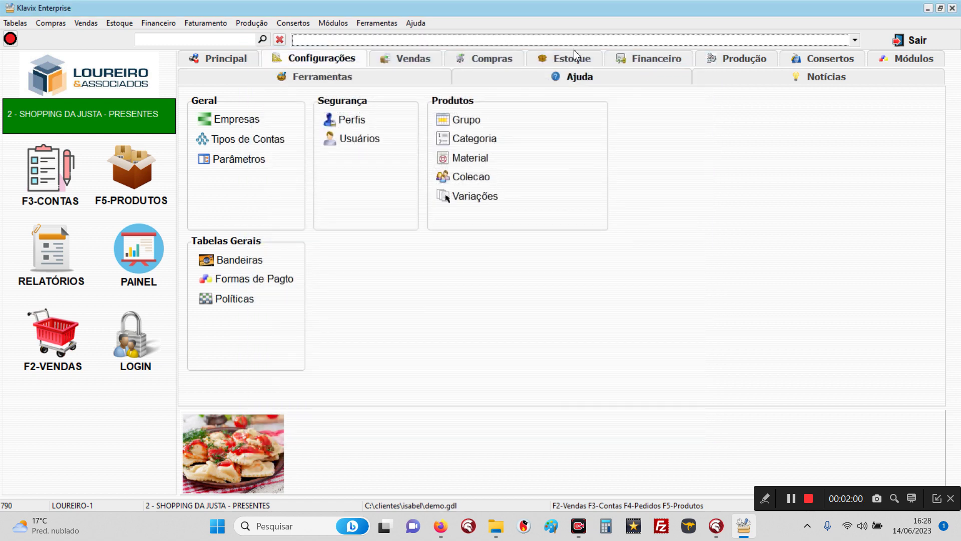
left_click(125, 23)
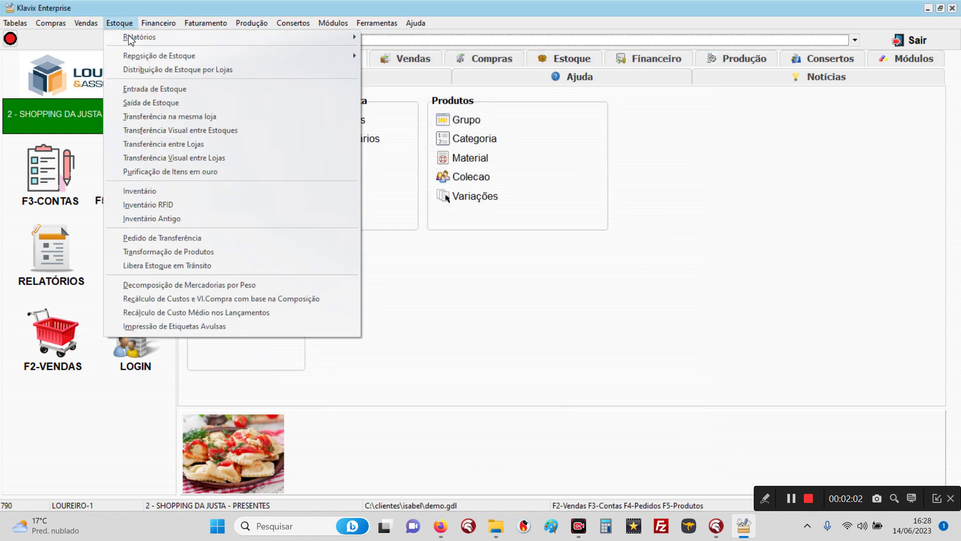
left_click(191, 145)
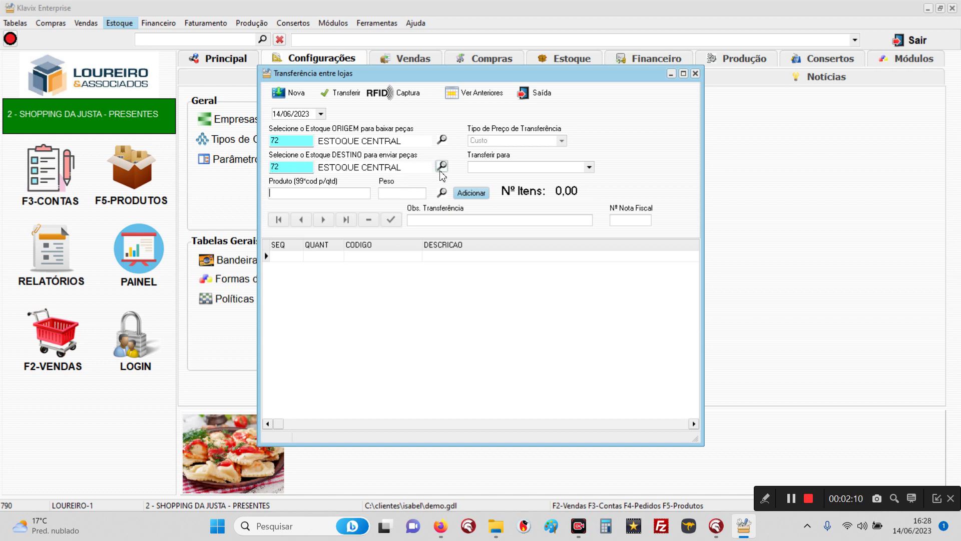
left_click(524, 170)
left_click(524, 169)
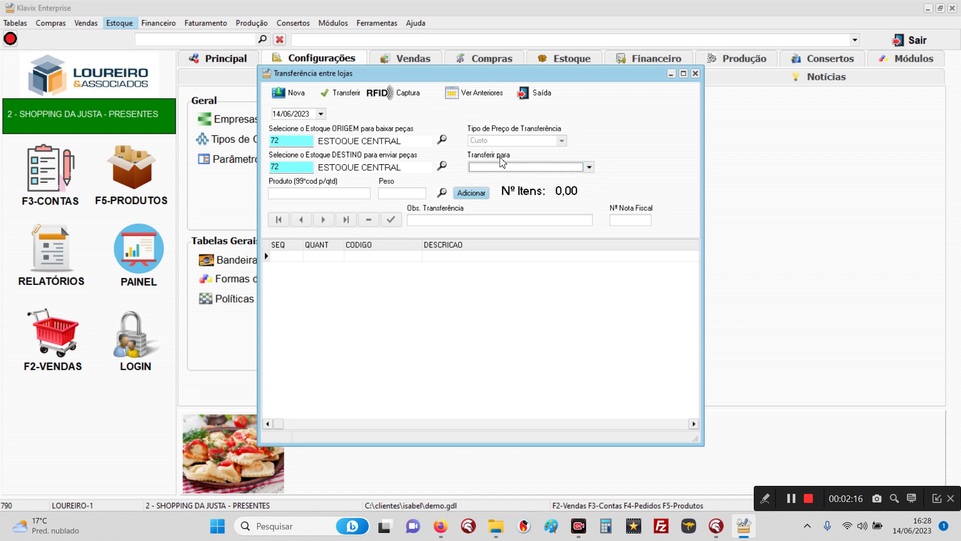
left_click(500, 167)
left_click(499, 168)
left_click(498, 168)
left_click(498, 168)
left_click(532, 95)
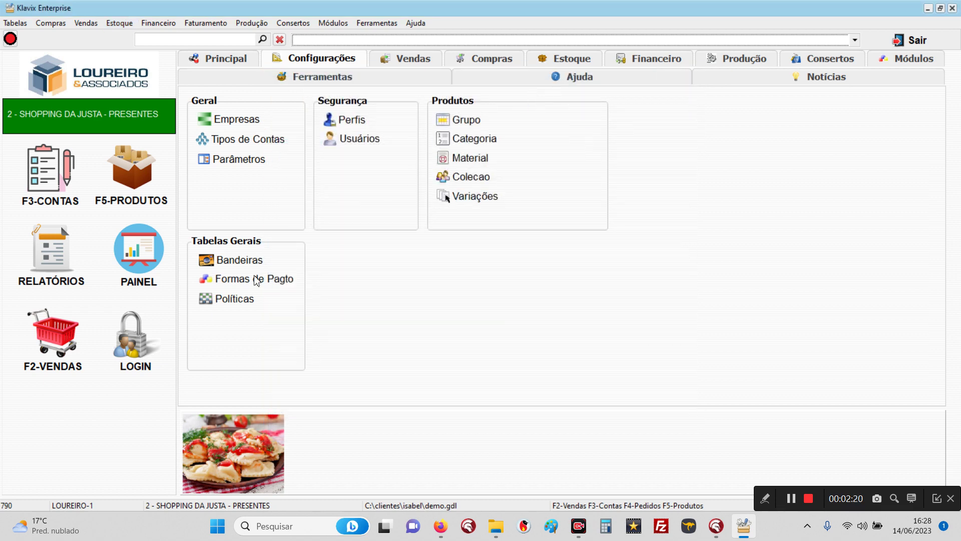
Step: Log into store MEIN GARTNER DECO and reopen the transfer between stores form
left_click(163, 336)
left_click(316, 238)
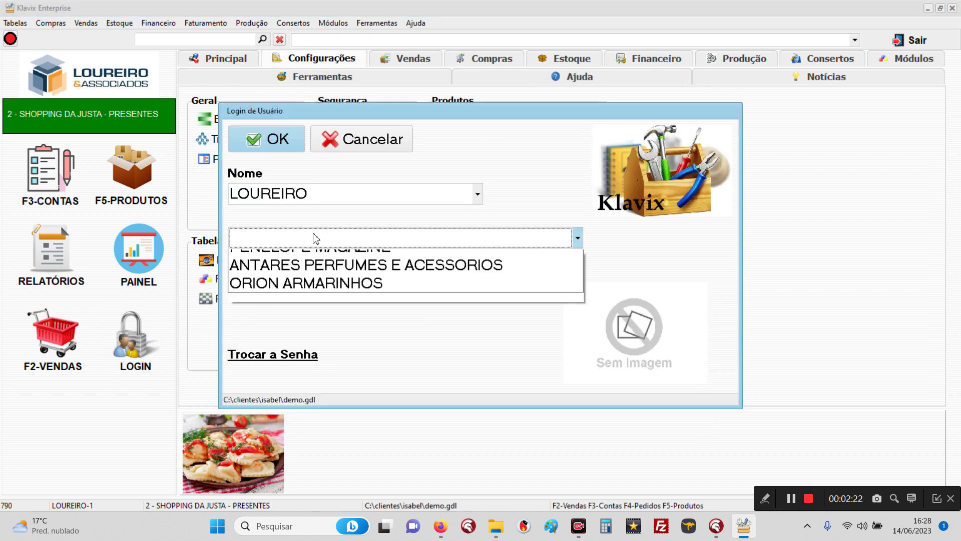
left_click(312, 256)
left_click(262, 146)
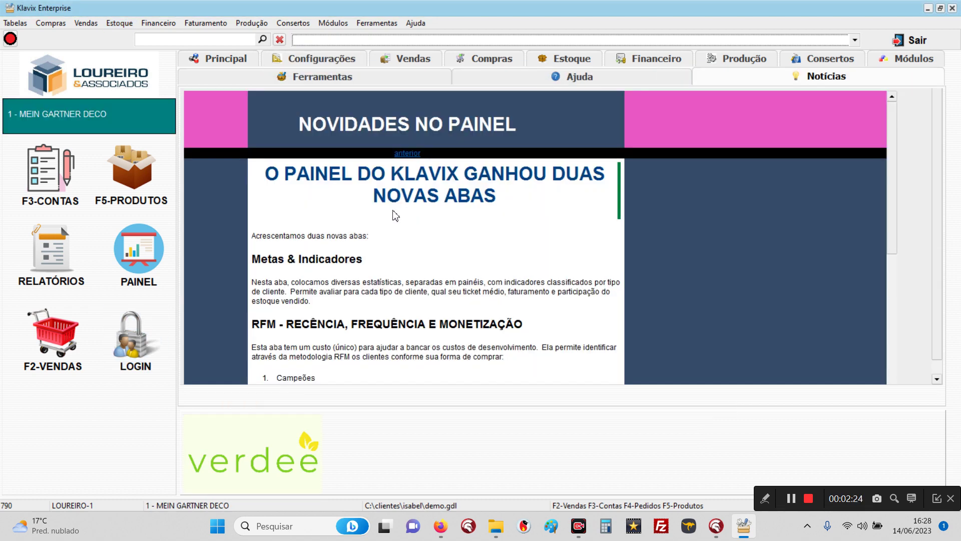
left_click(120, 23)
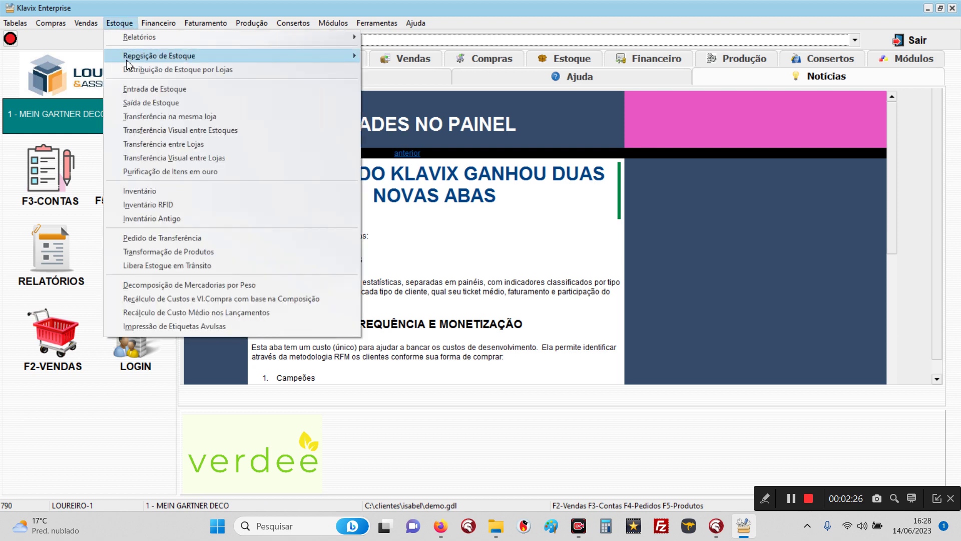
left_click(164, 143)
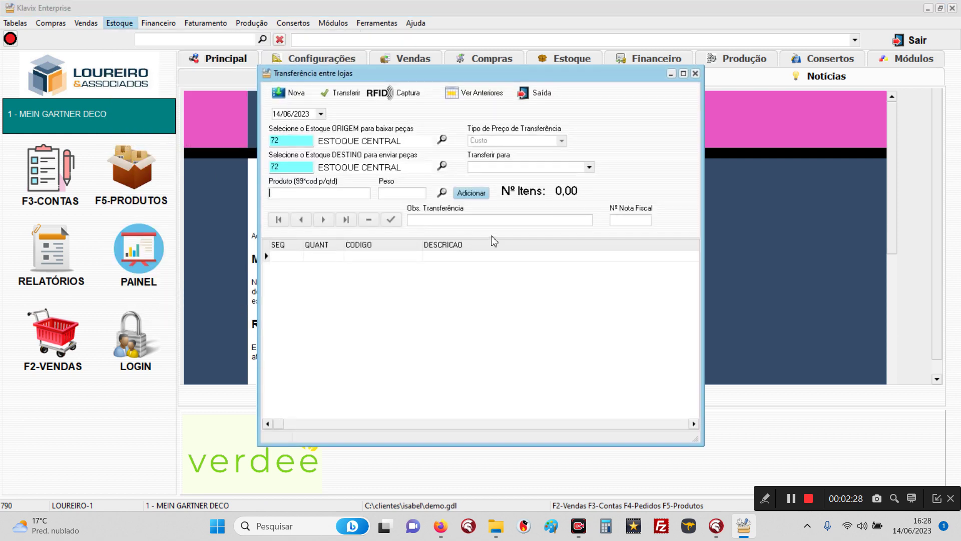
Step: Send 2 of product 000044 and product 000110 to SHOPPING DA JUSTA - PRESENTES, accepting stock warnings
left_click(530, 169)
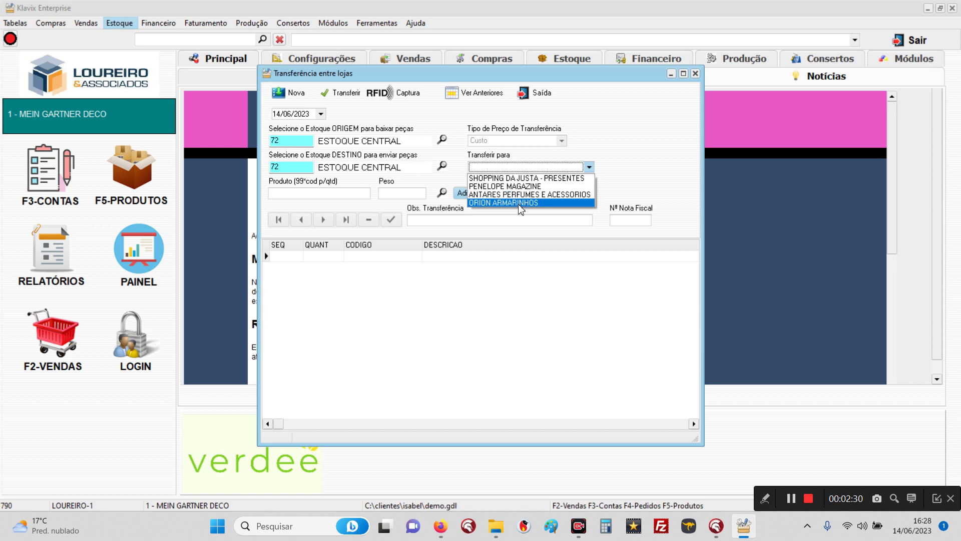
left_click(507, 178)
left_click(336, 198)
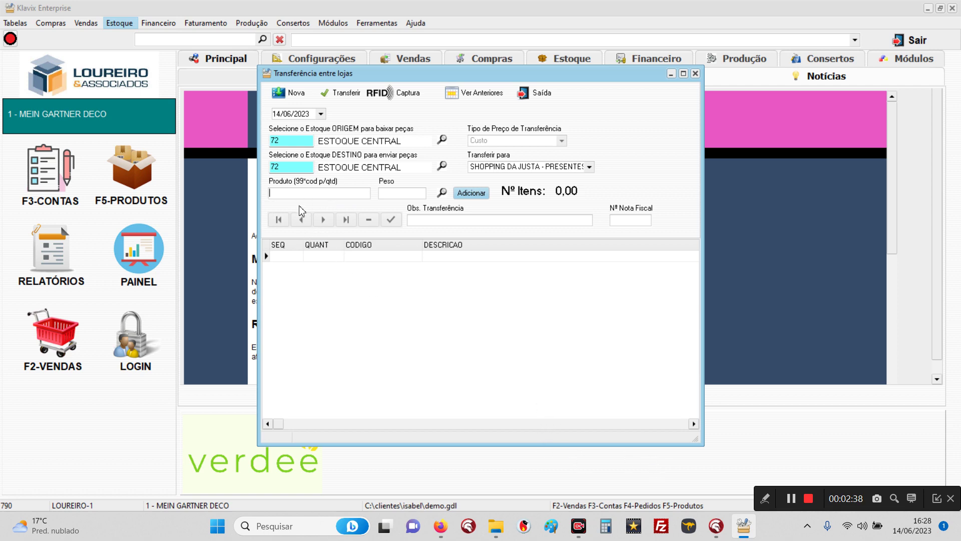
type("2*000044")
key("Return")
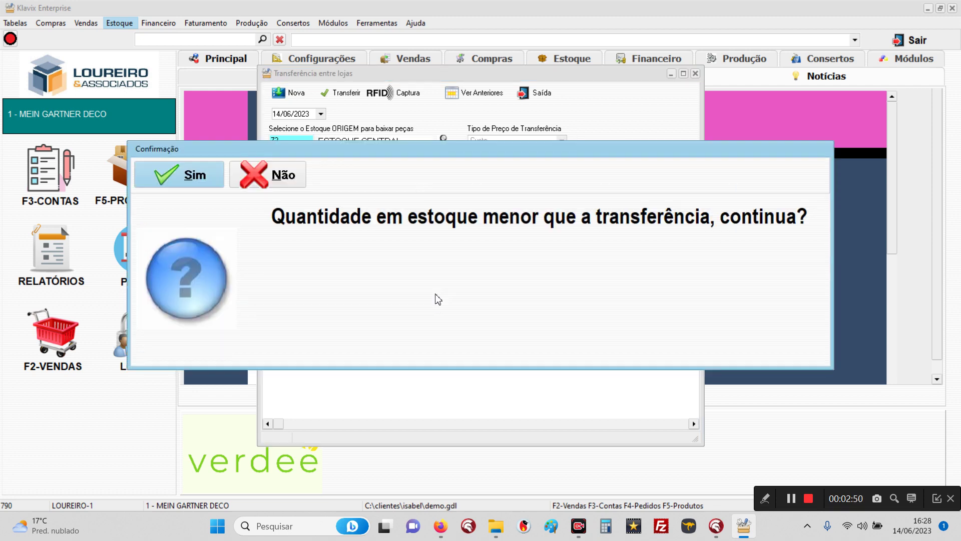
key("Return")
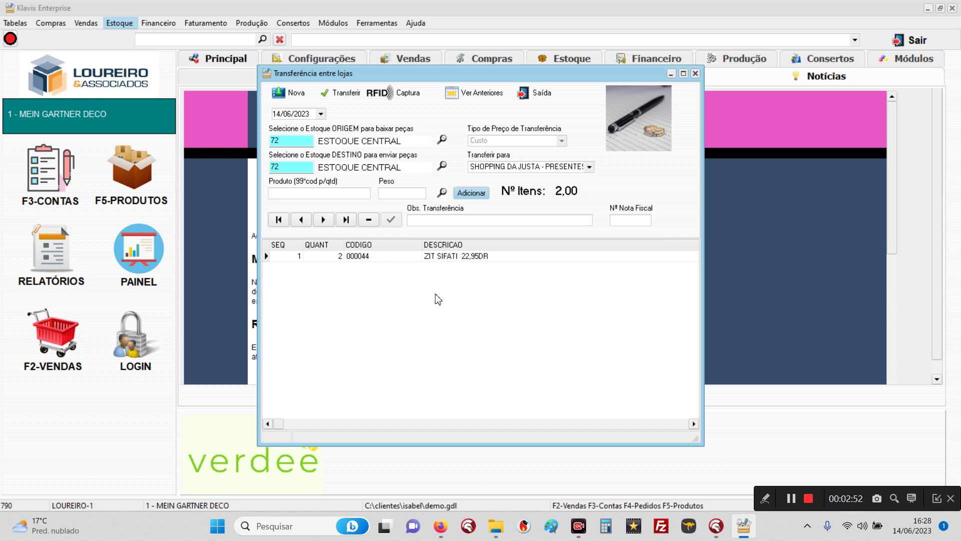
type("00011")
key("Return")
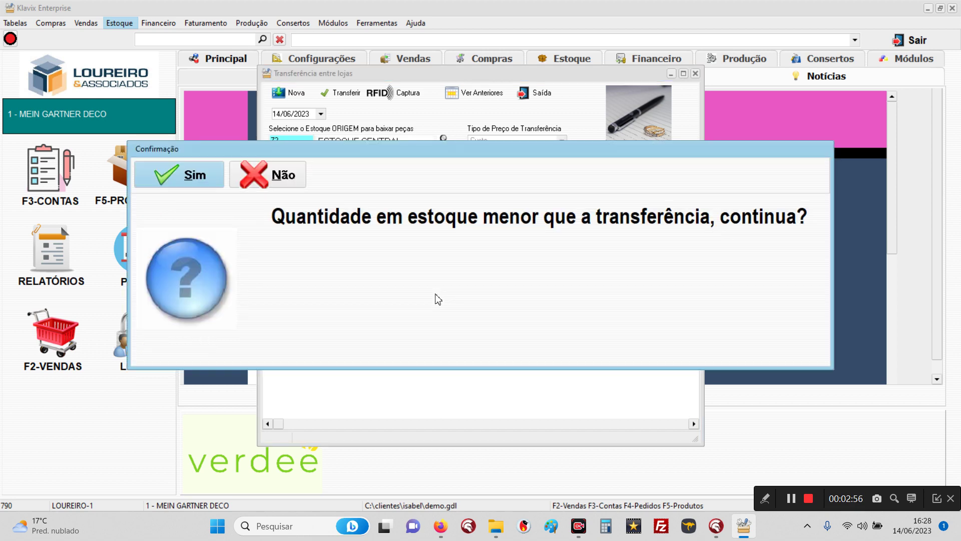
key("Return")
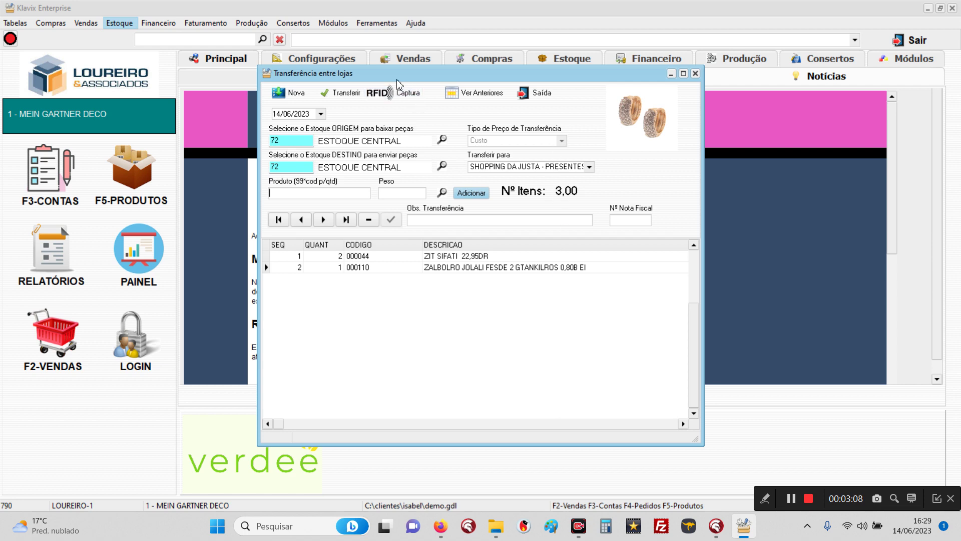
Step: Carry out and confirm the transfer, declining to print it
left_click(343, 94)
left_click(201, 179)
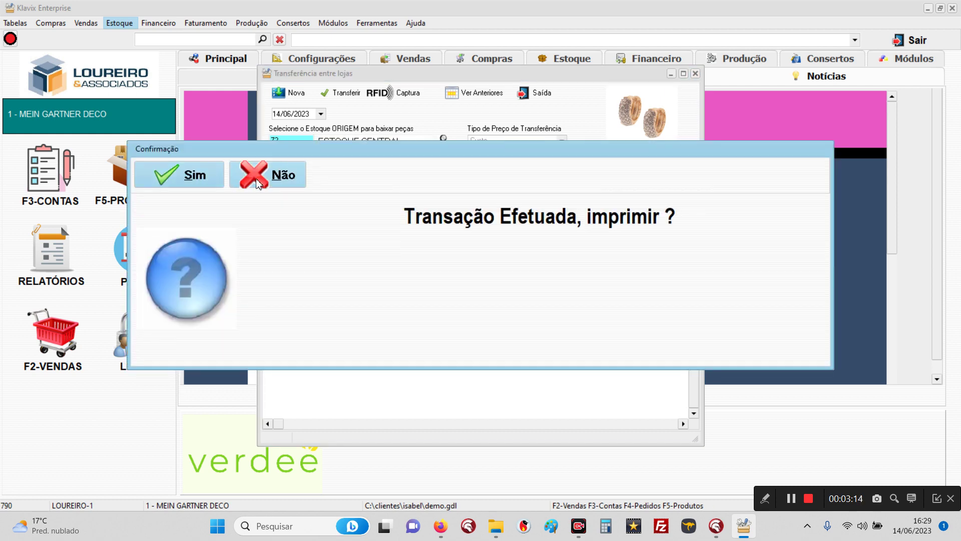
left_click(259, 183)
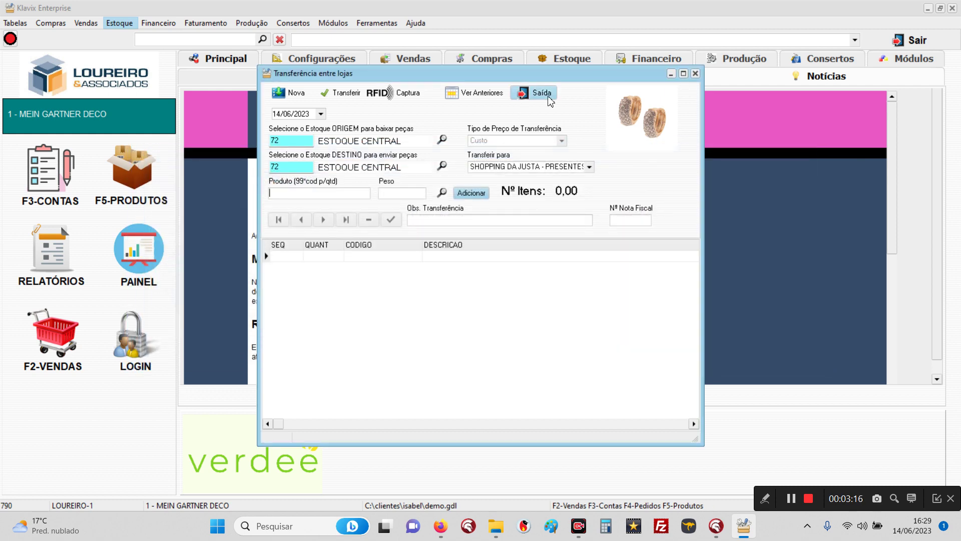
Step: Close the transfer form and run today's Livro Diário journal query
left_click(547, 95)
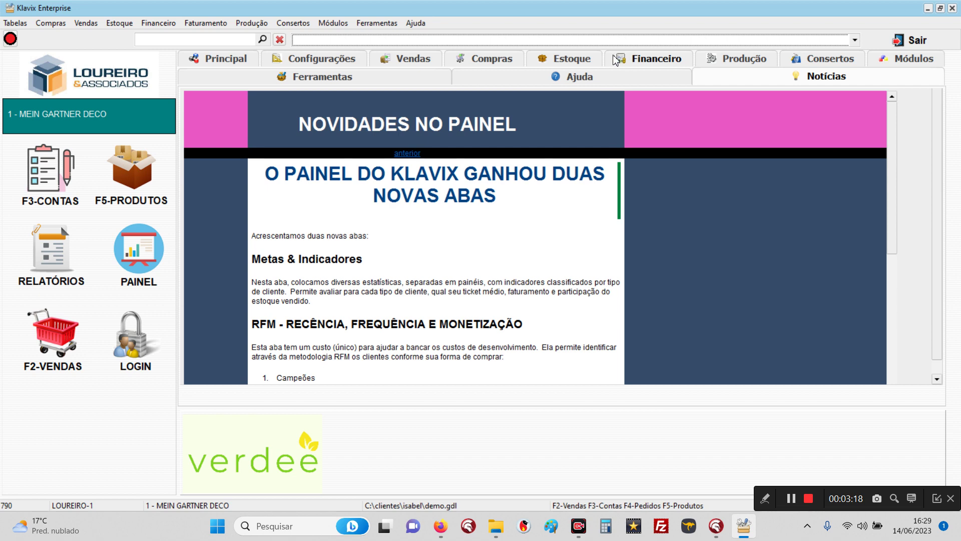
left_click(627, 62)
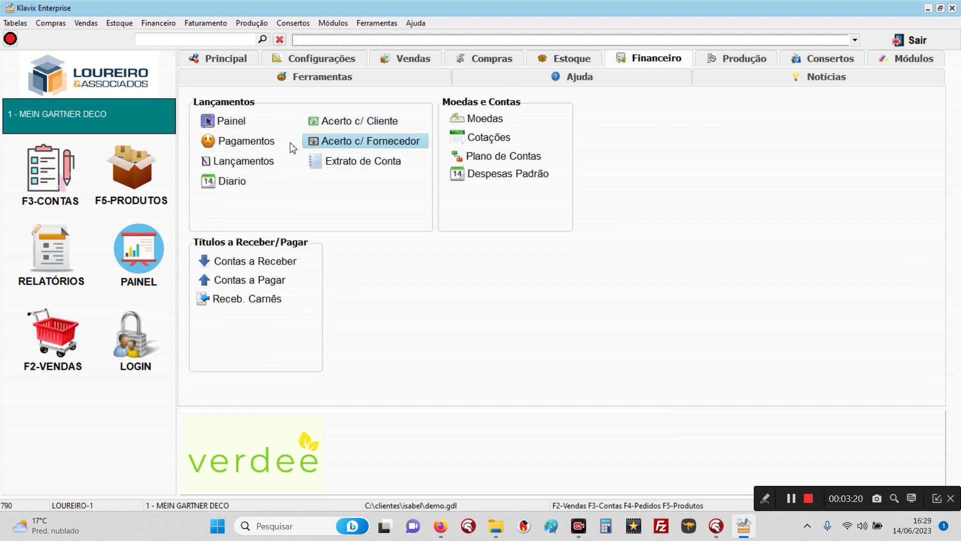
left_click(236, 180)
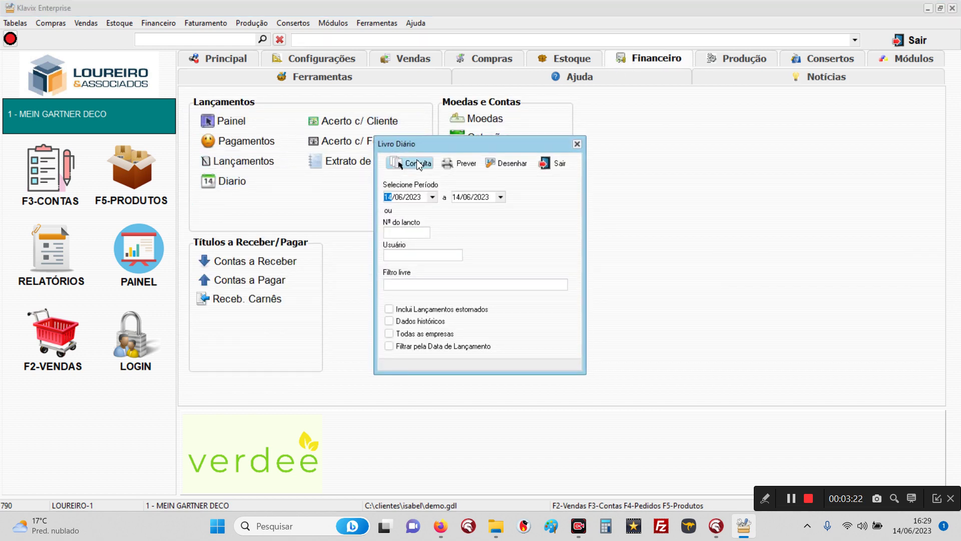
left_click(415, 164)
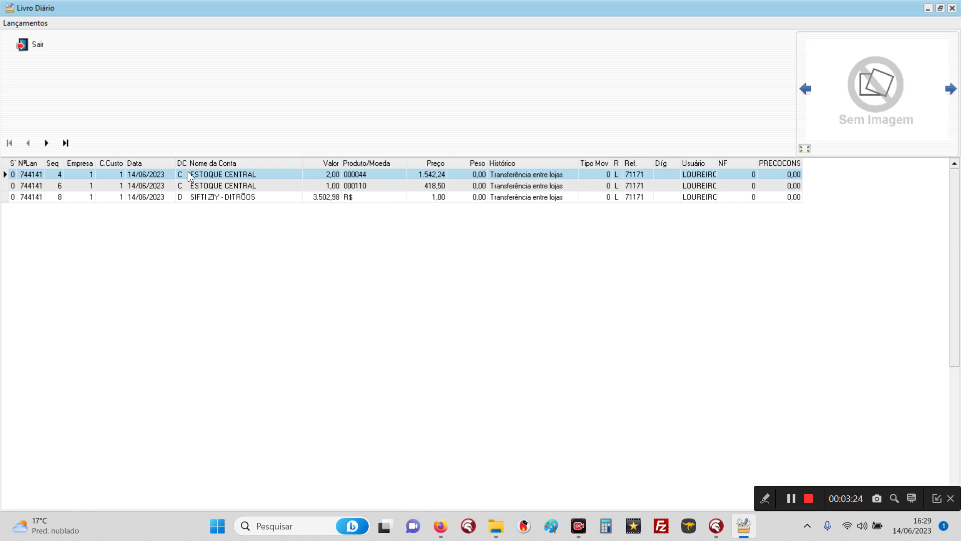
left_click(37, 45)
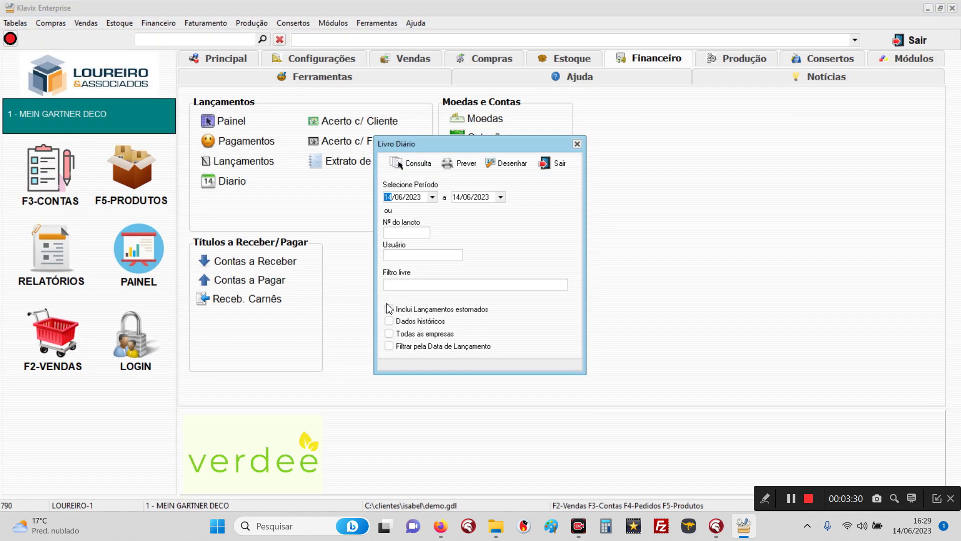
Step: Set the journal query to all companies and entry number 744141
left_click(393, 336)
left_click(391, 334)
left_click(393, 232)
type("744141")
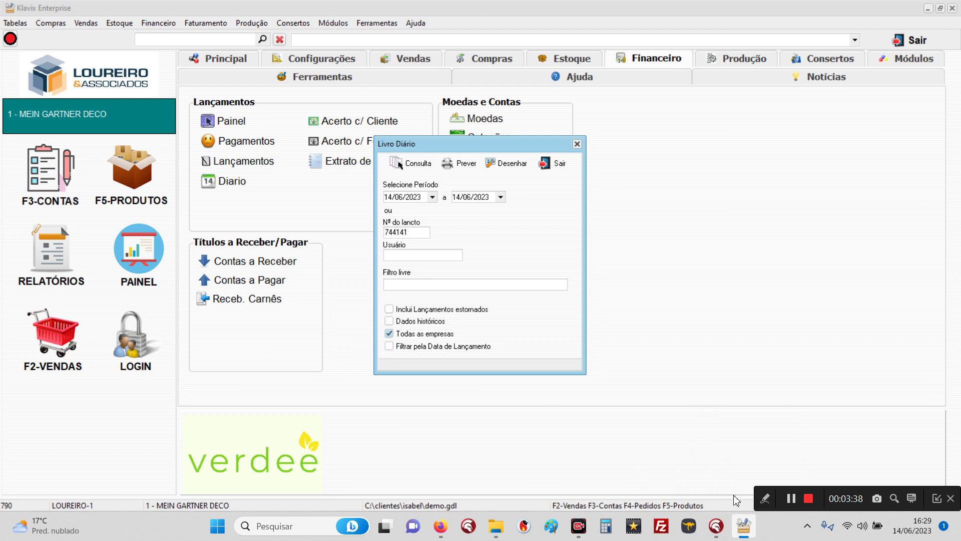
Step: Look up entry 744141 and inspect the debit and credit lines for products 000044 and 000110
left_click(409, 163)
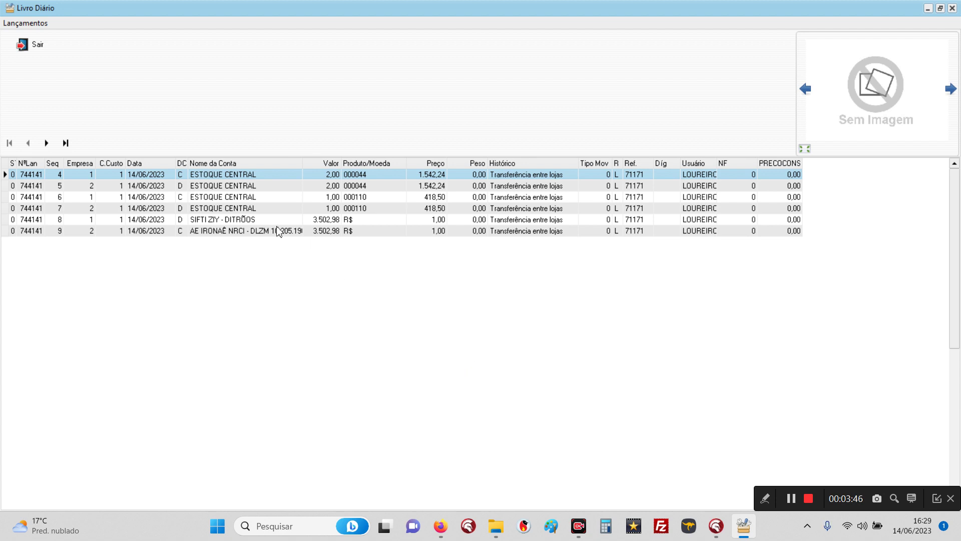
left_click(210, 188)
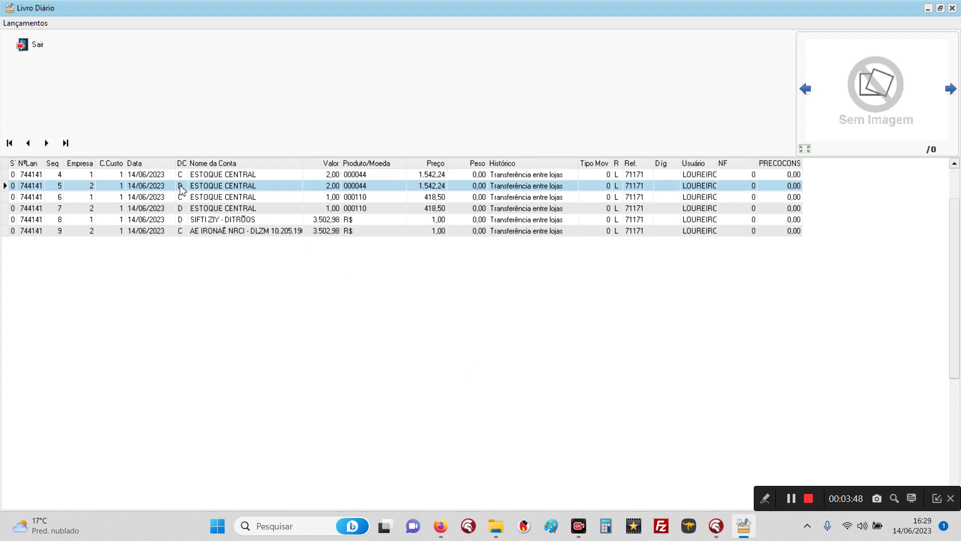
left_click(80, 177)
left_click(79, 186)
left_click(77, 176)
left_click(79, 187)
left_click(148, 177)
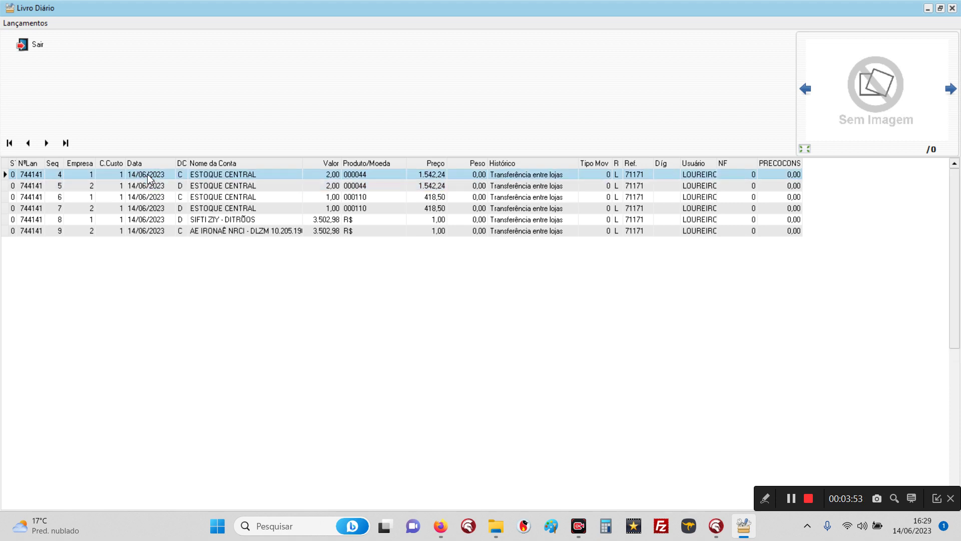
left_click(123, 186)
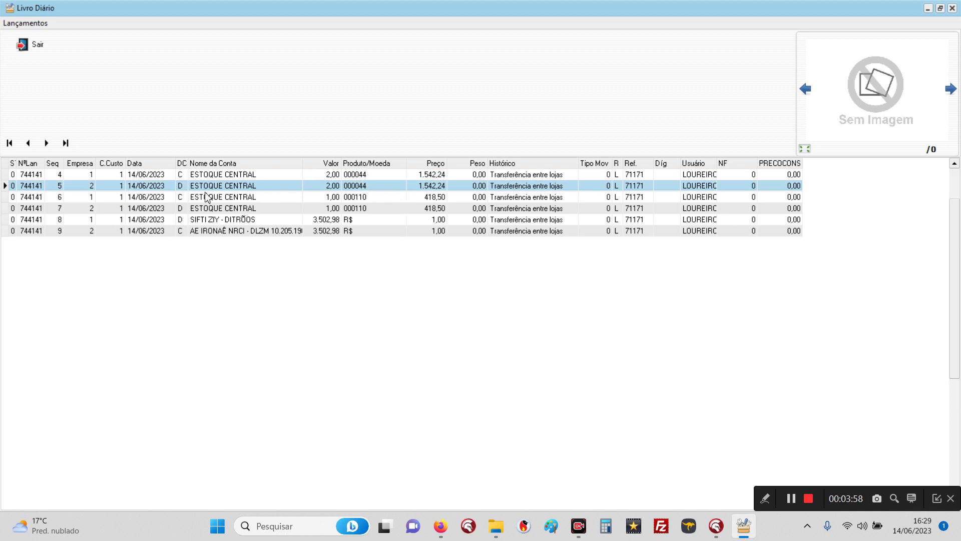
left_click(107, 199)
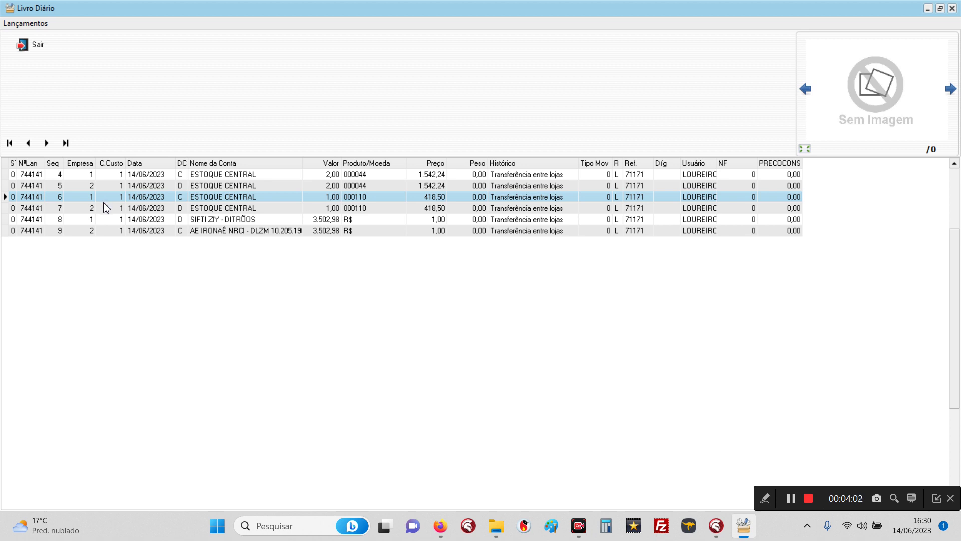
left_click(104, 210)
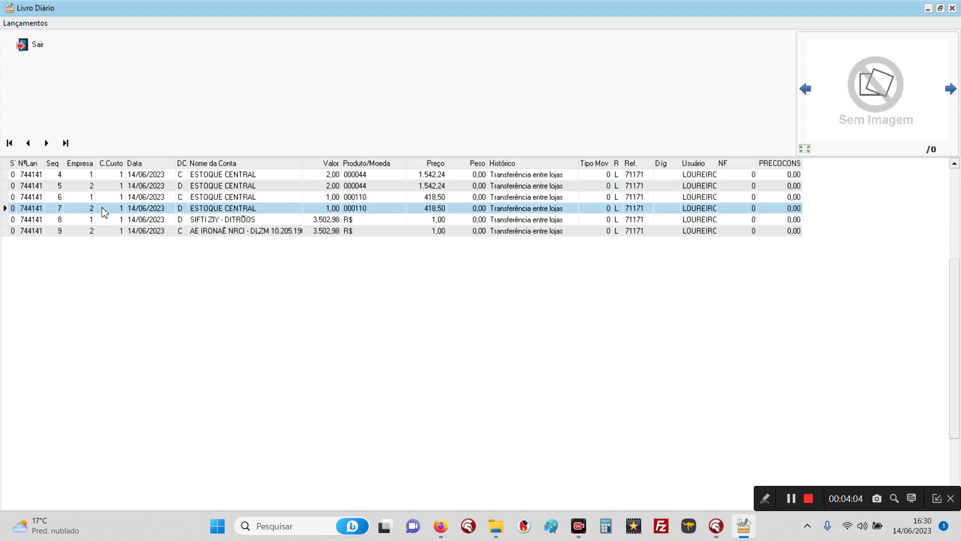
Step: Compare the 3.502,98 debit and credit money lines across both companies, then close the journal
left_click(312, 223)
left_click(305, 234)
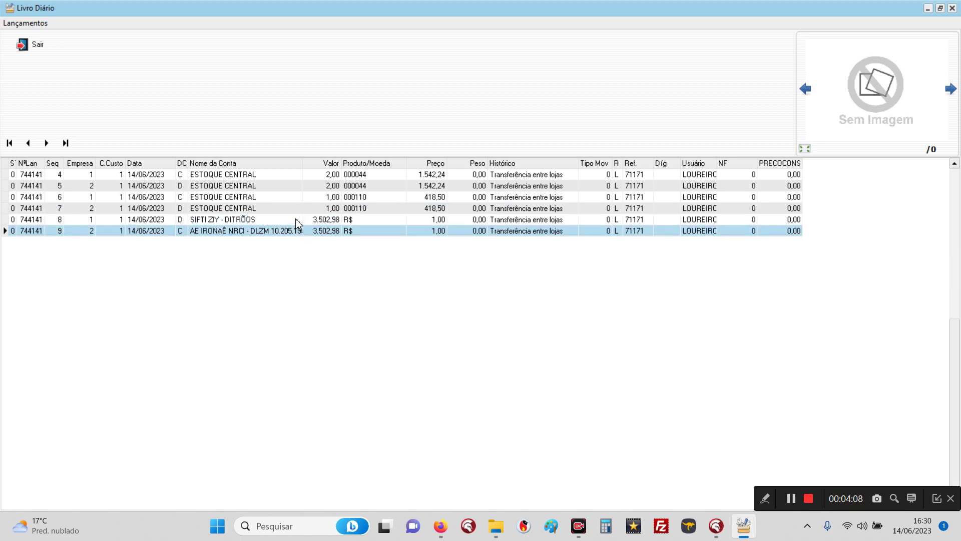
left_click(296, 223)
left_click(296, 234)
left_click(272, 220)
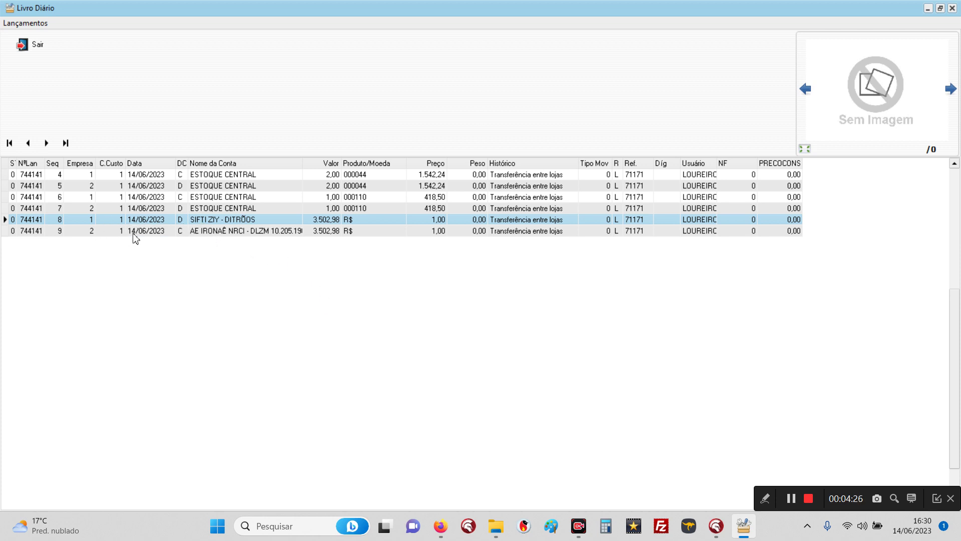
left_click(202, 232)
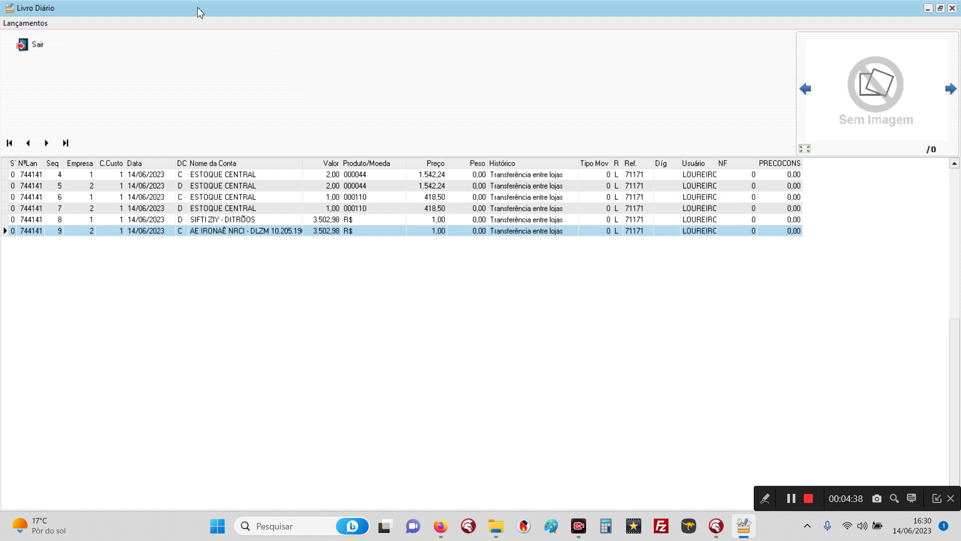
left_click(39, 44)
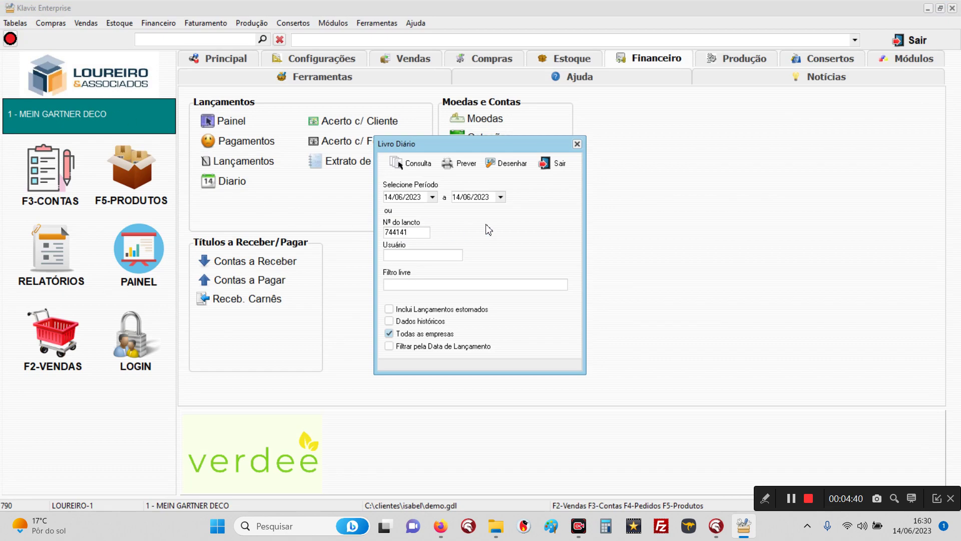
left_click(561, 166)
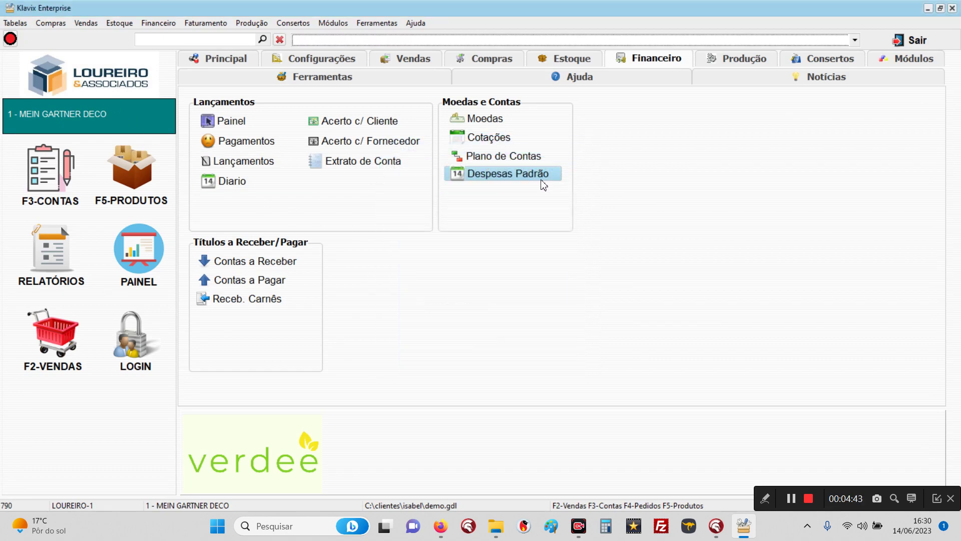
left_click(119, 24)
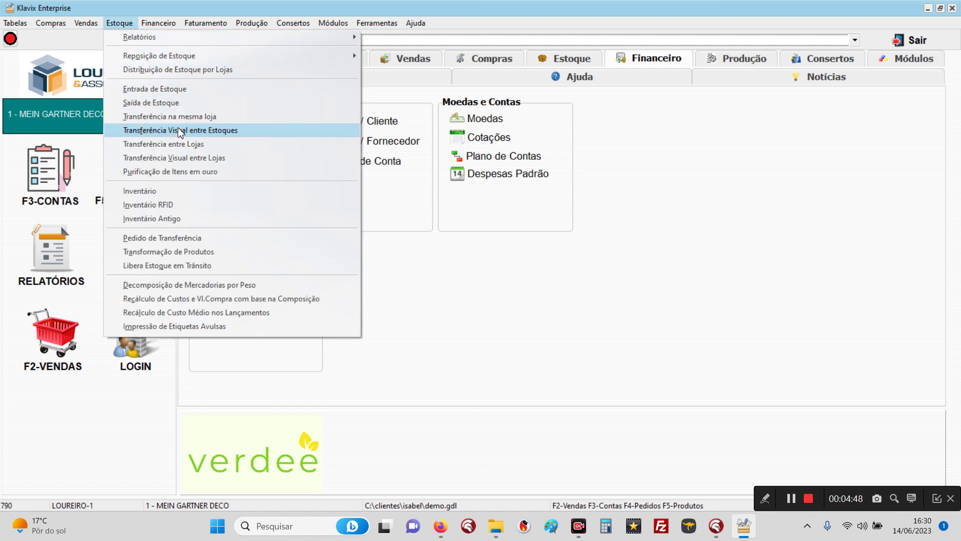
left_click(179, 159)
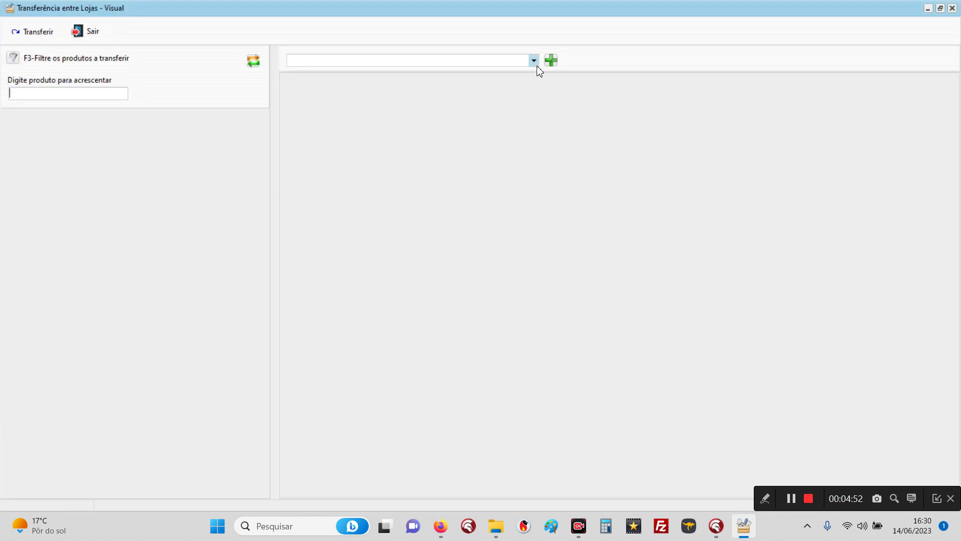
left_click(535, 64)
left_click(470, 79)
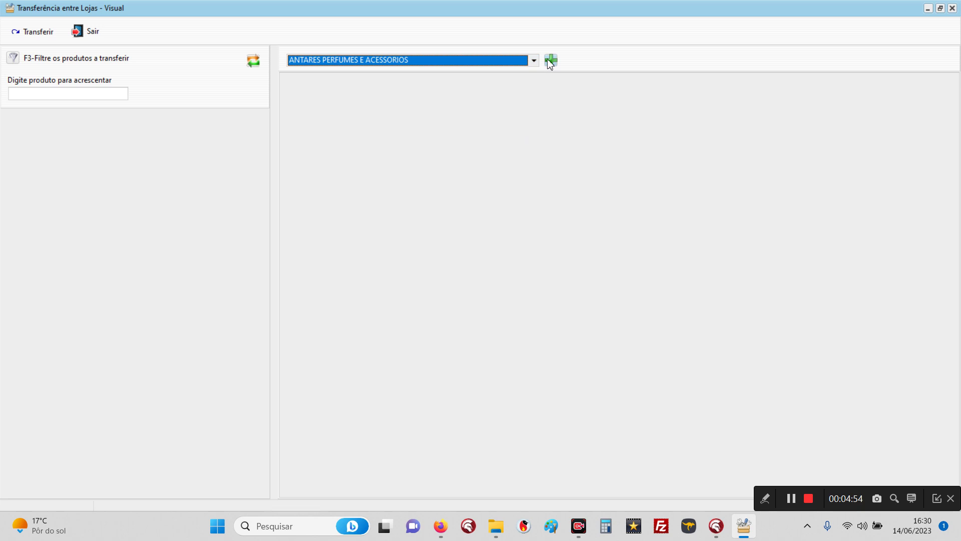
left_click(551, 60)
left_click(416, 62)
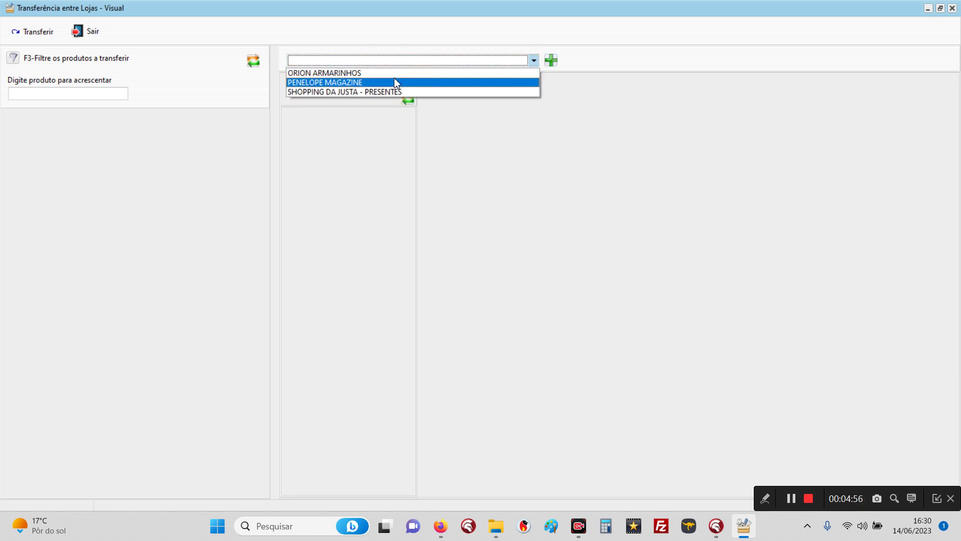
left_click(393, 83)
left_click(551, 60)
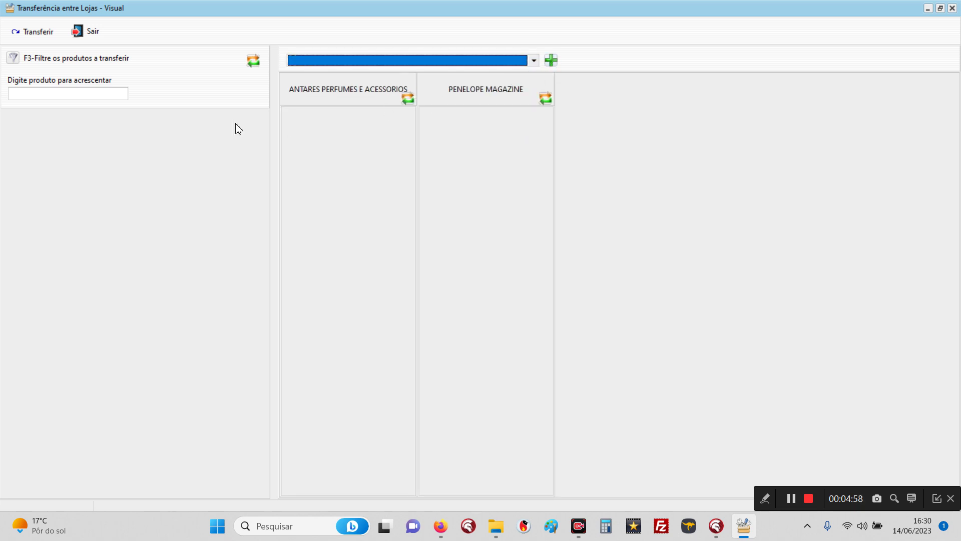
left_click(98, 90)
type("0")
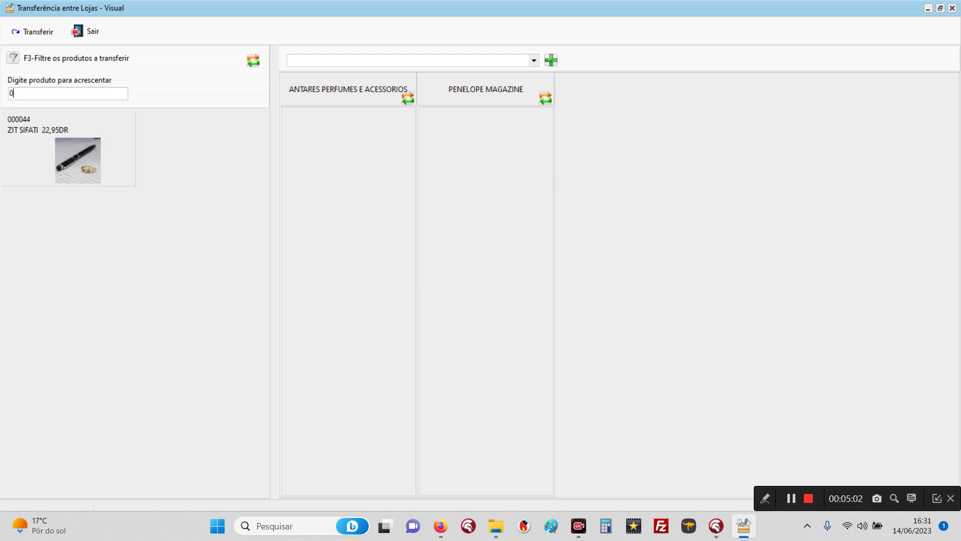
type("00044000110")
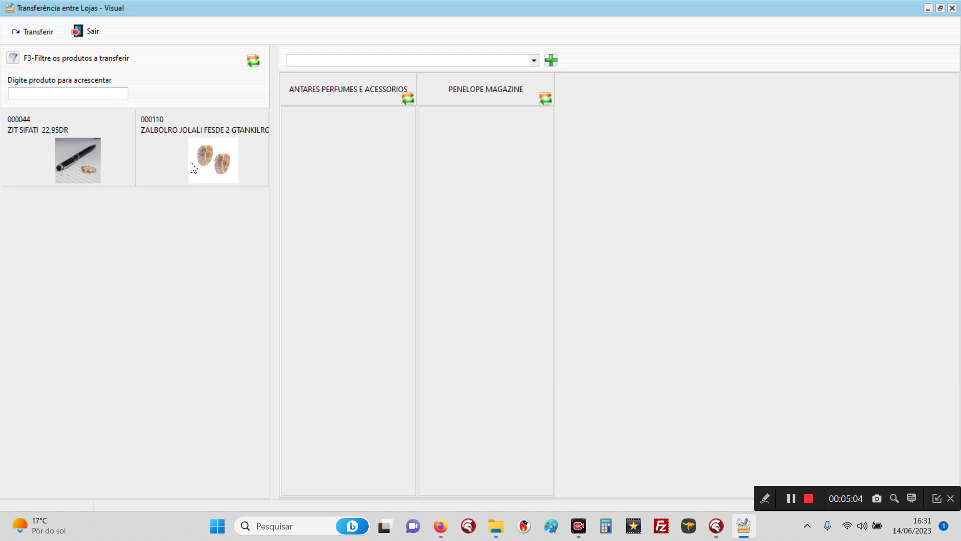
left_click_drag(120, 152, 322, 160)
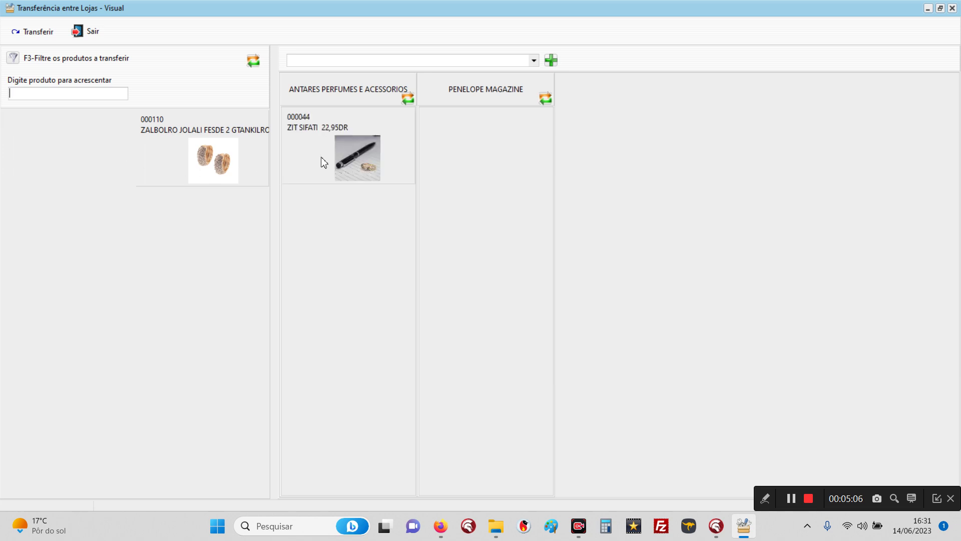
left_click_drag(186, 166, 452, 172)
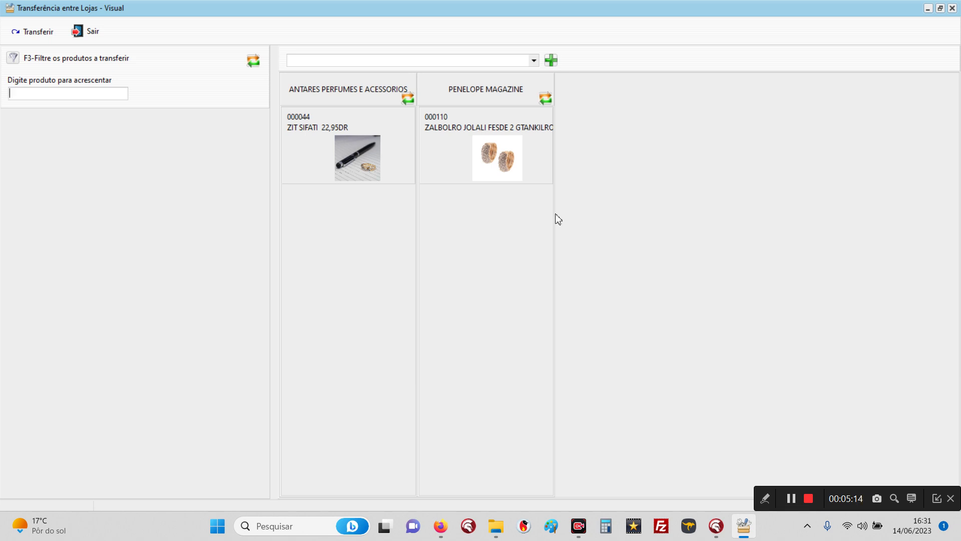
left_click(86, 32)
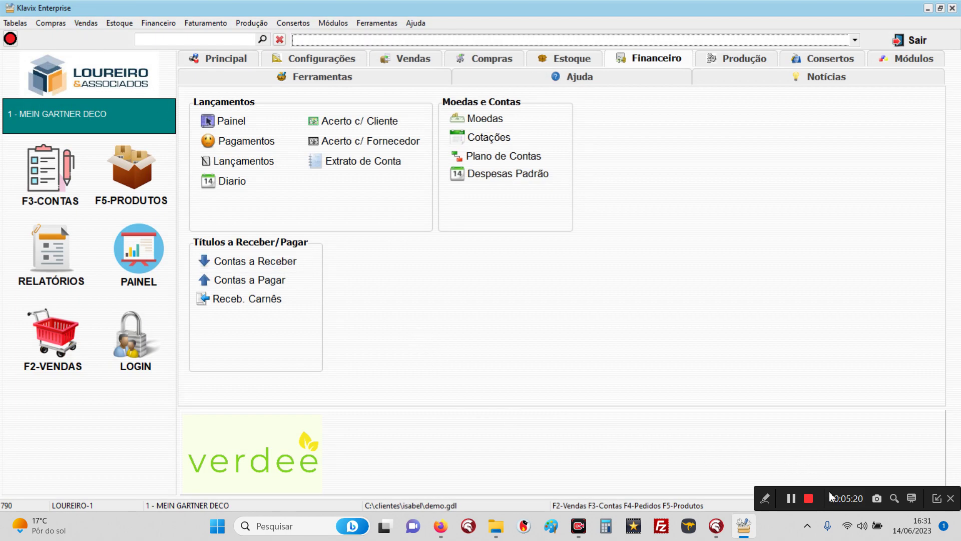
Step: View product 000044's stock card at ESTOQUE CENTRAL (balance 3,00) and close it back to Estoque
left_click(809, 504)
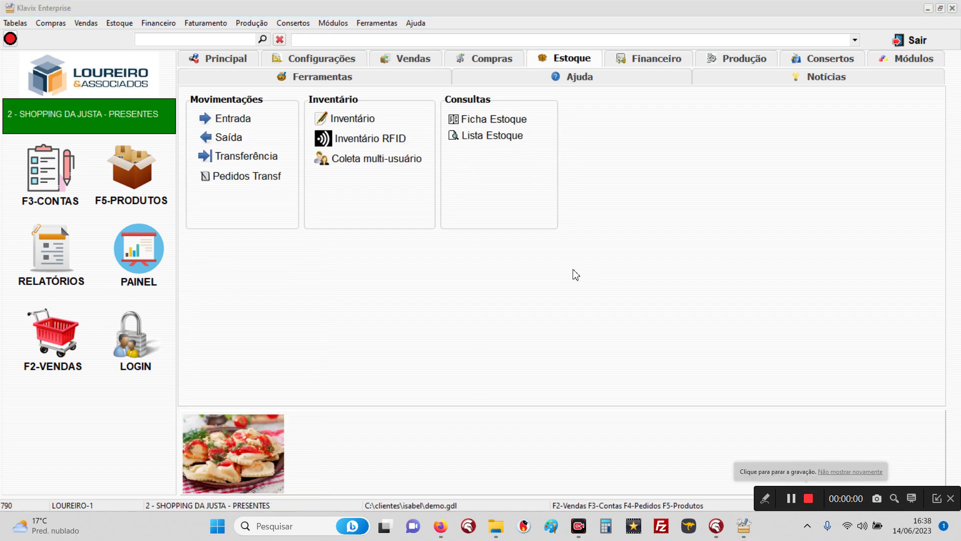
left_click(469, 122)
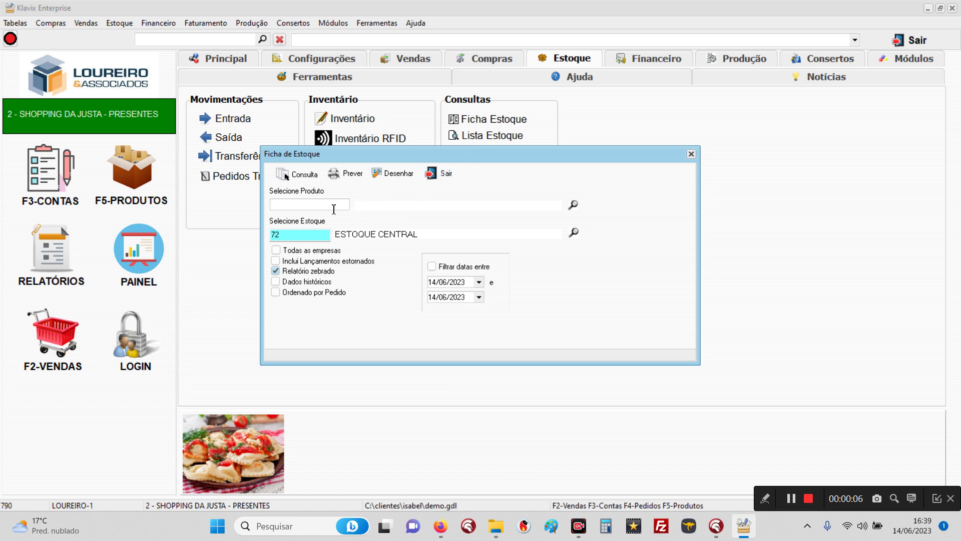
left_click(300, 175)
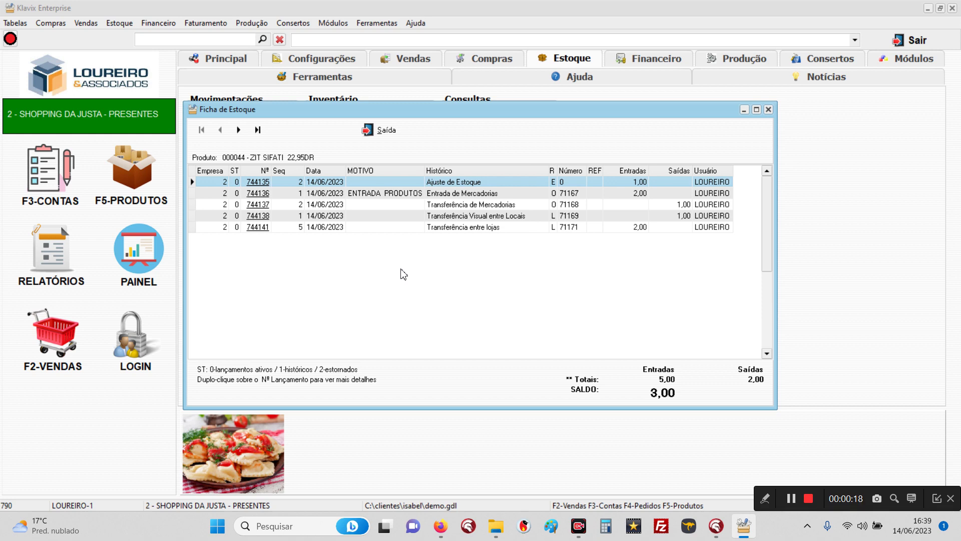
left_click(373, 131)
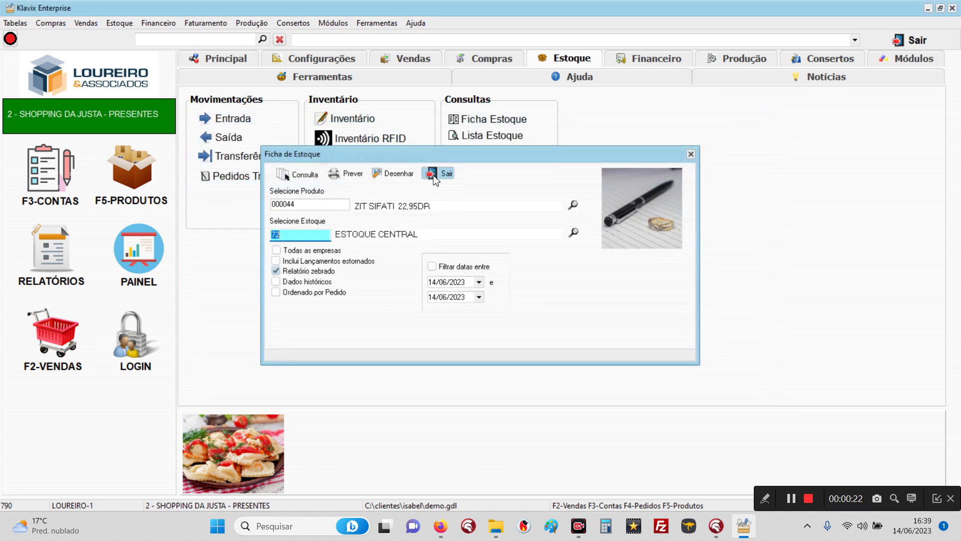
left_click(441, 172)
left_click(125, 181)
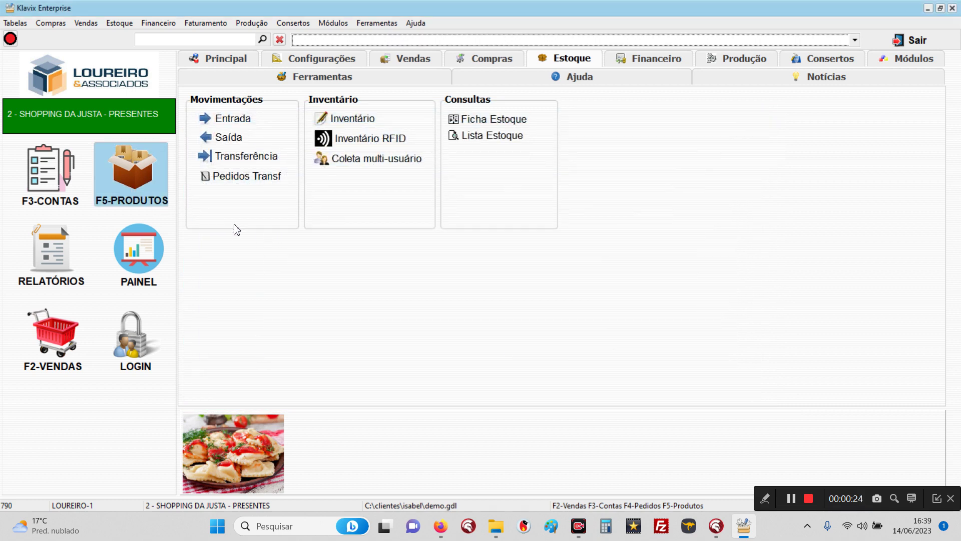
type("000044")
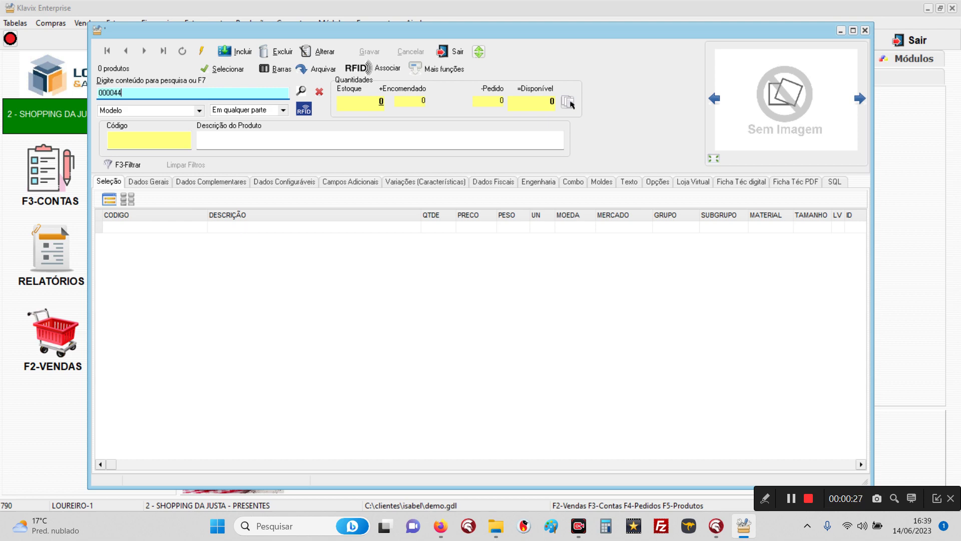
key("Return")
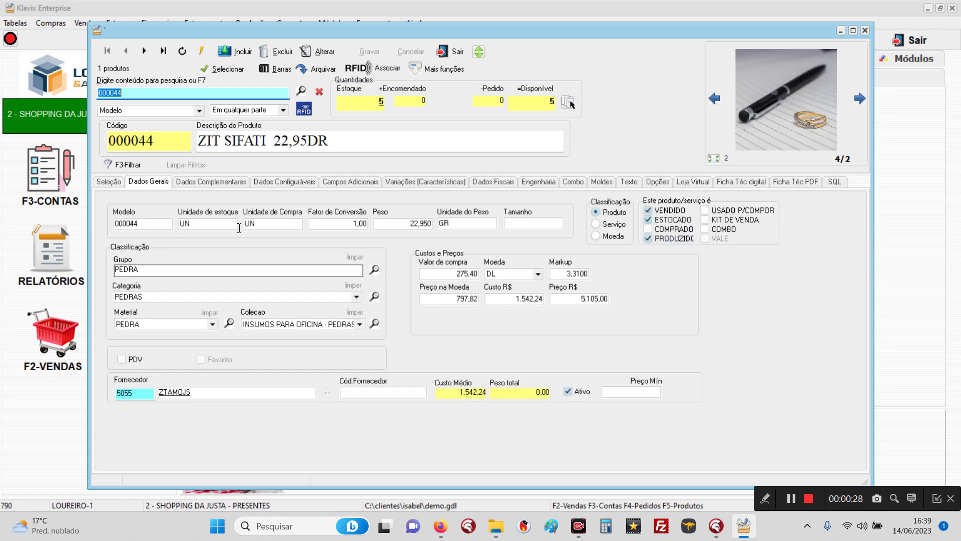
left_click(381, 103)
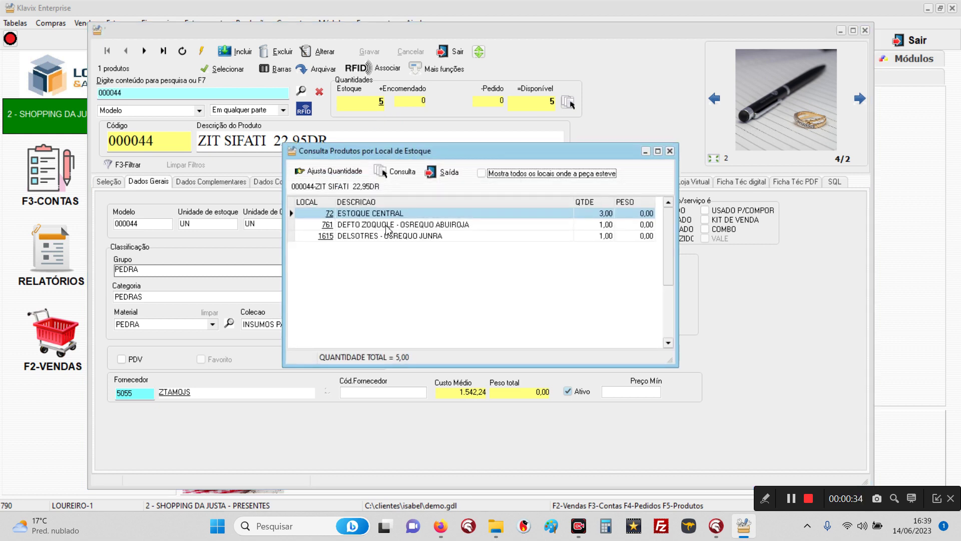
left_click(395, 173)
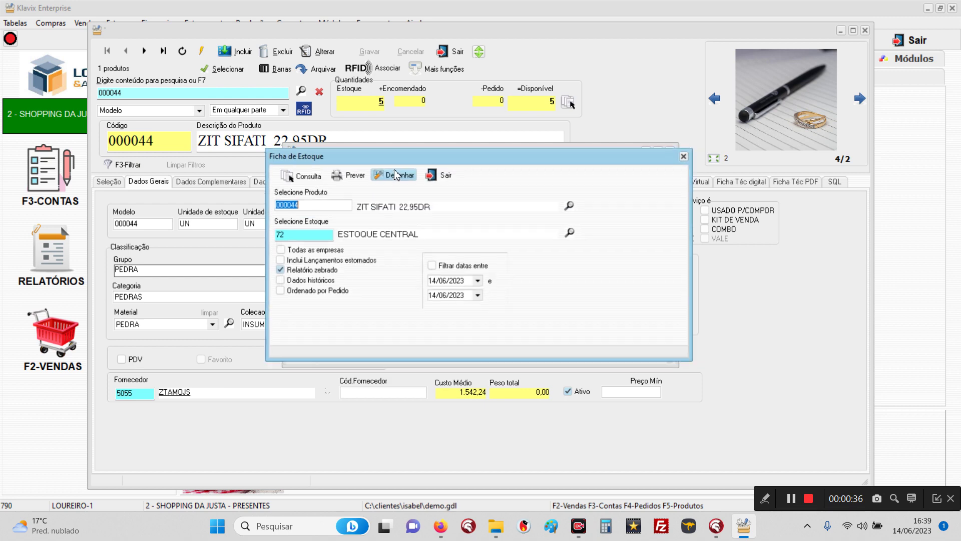
left_click(309, 178)
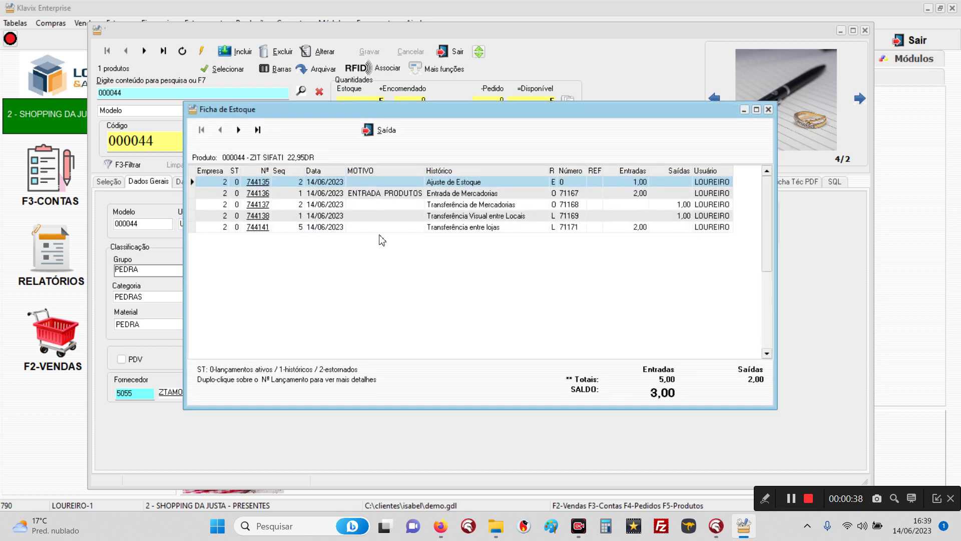
left_click(376, 131)
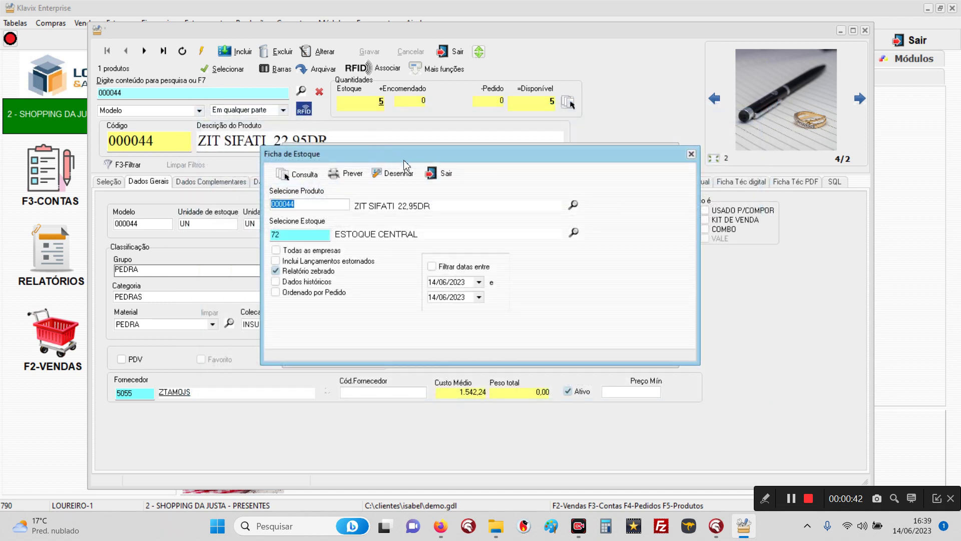
left_click(436, 176)
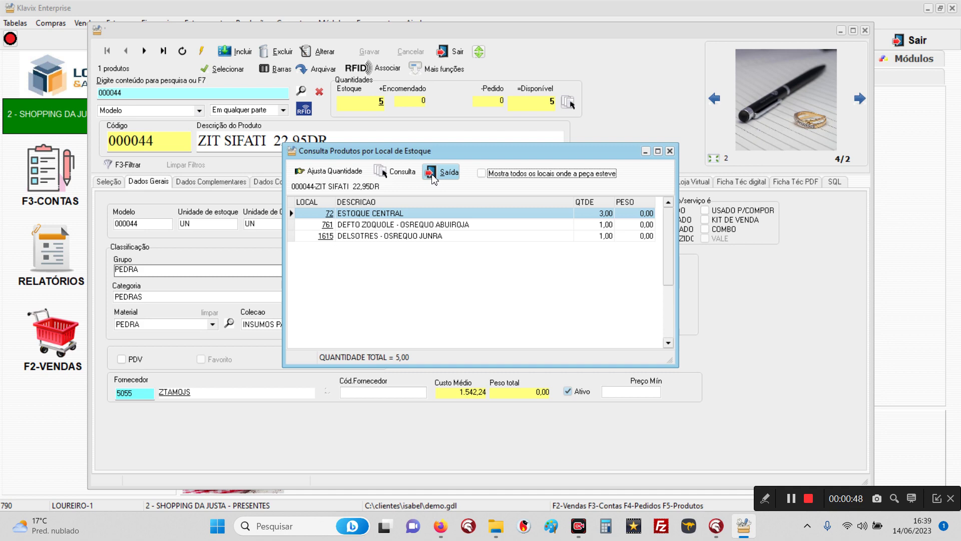
left_click(434, 177)
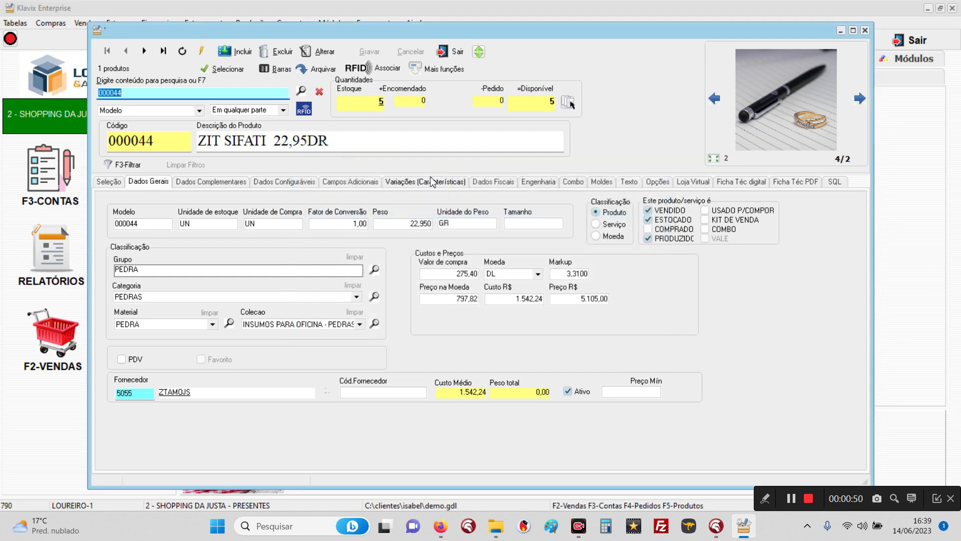
left_click(441, 52)
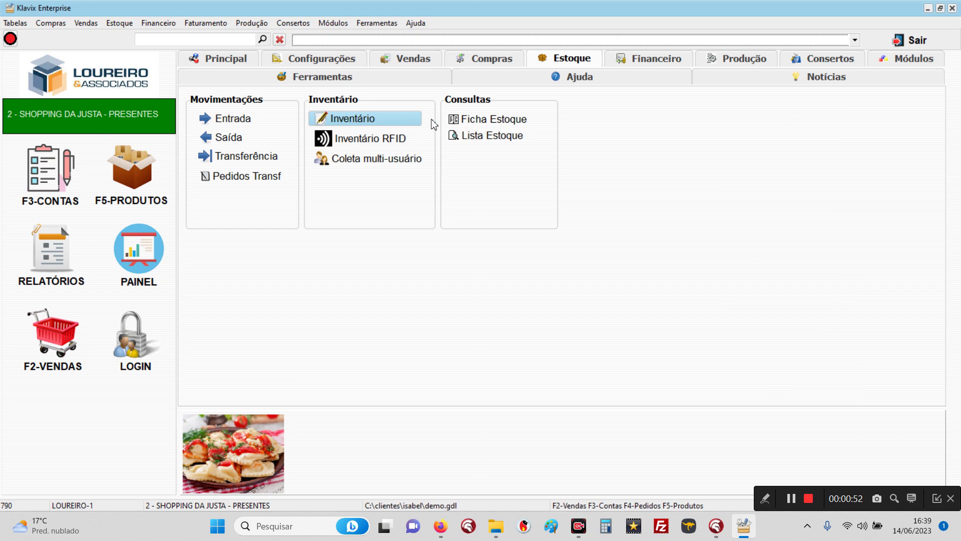
left_click(477, 125)
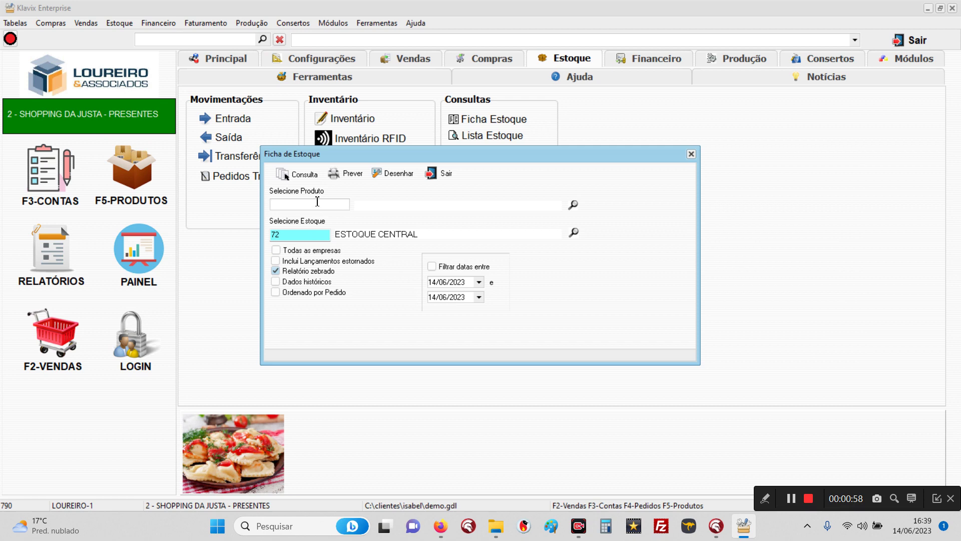
type("000044")
key("Tab")
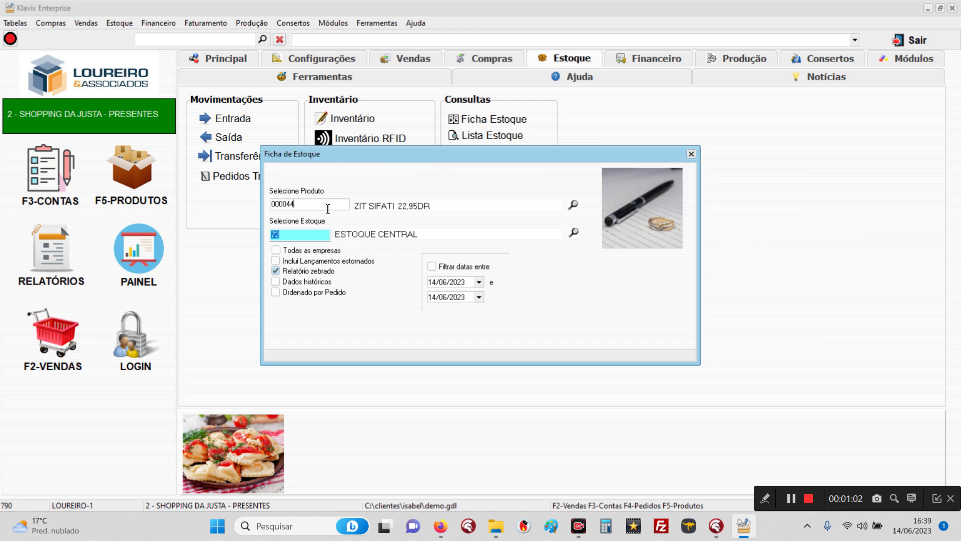
left_click(293, 175)
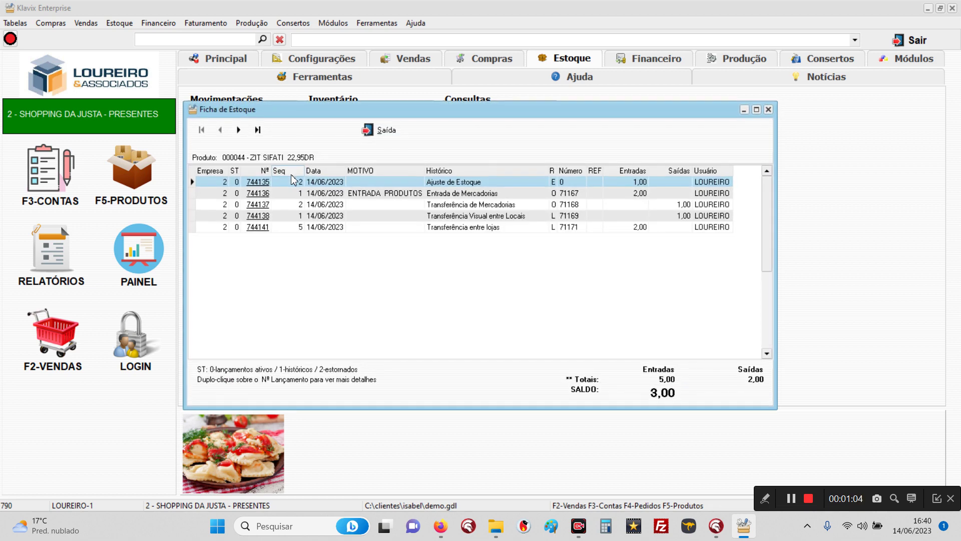
left_click(467, 195)
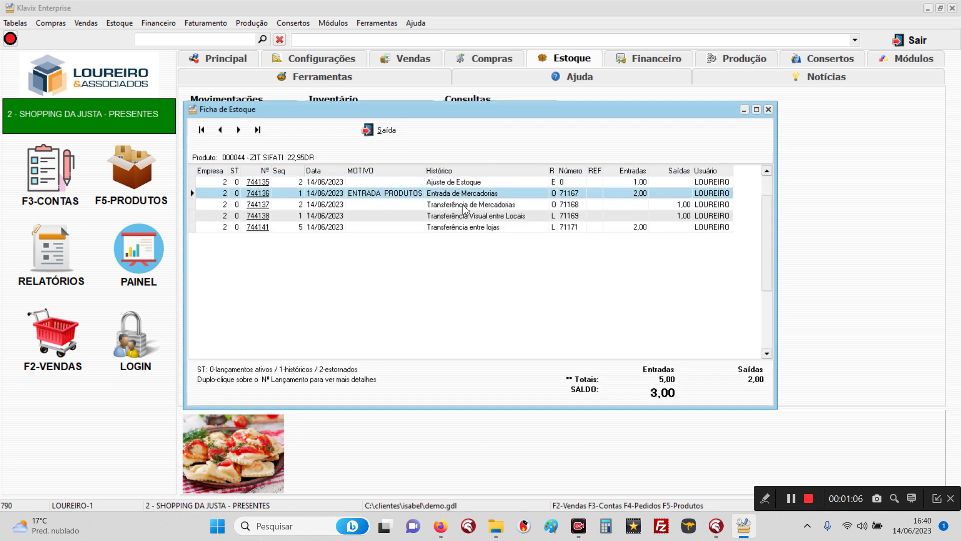
left_click(466, 205)
left_click(464, 216)
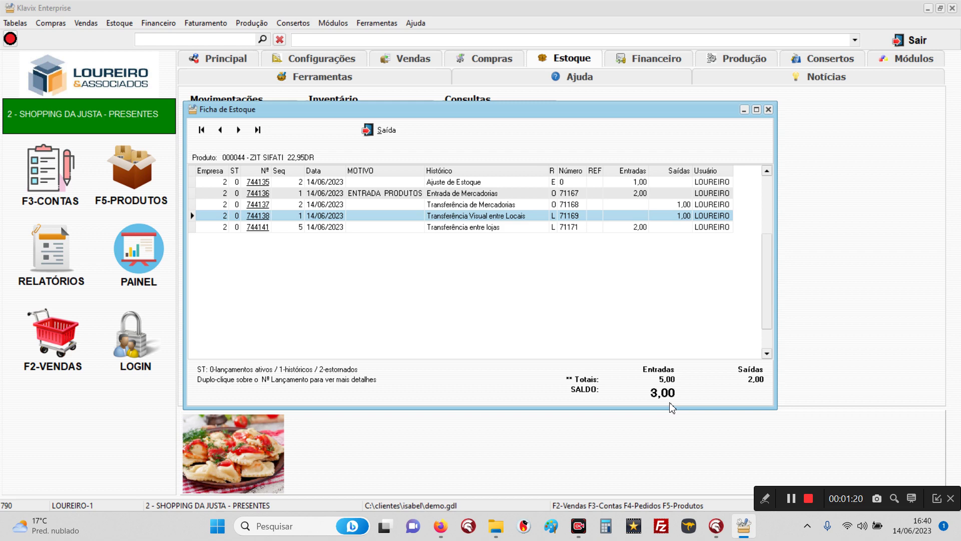
left_click(367, 131)
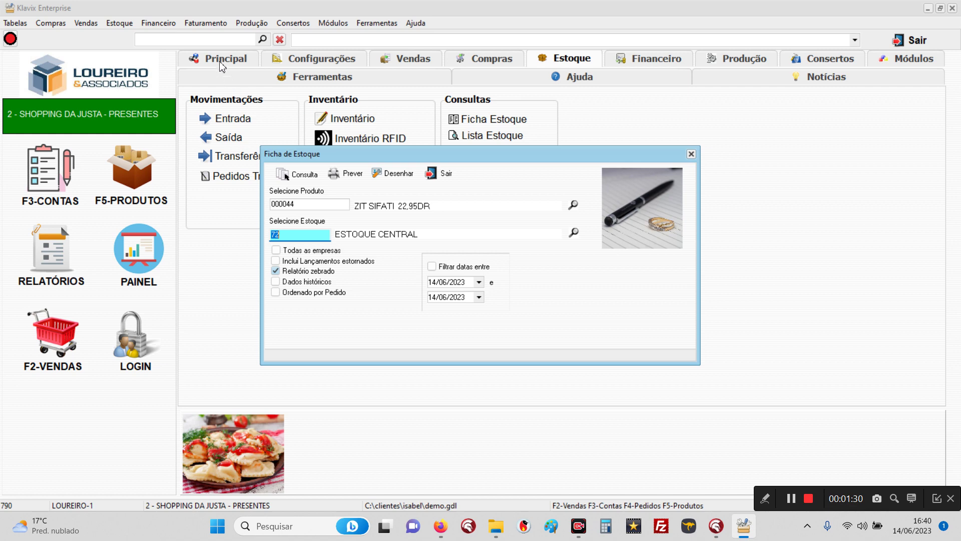
left_click(443, 173)
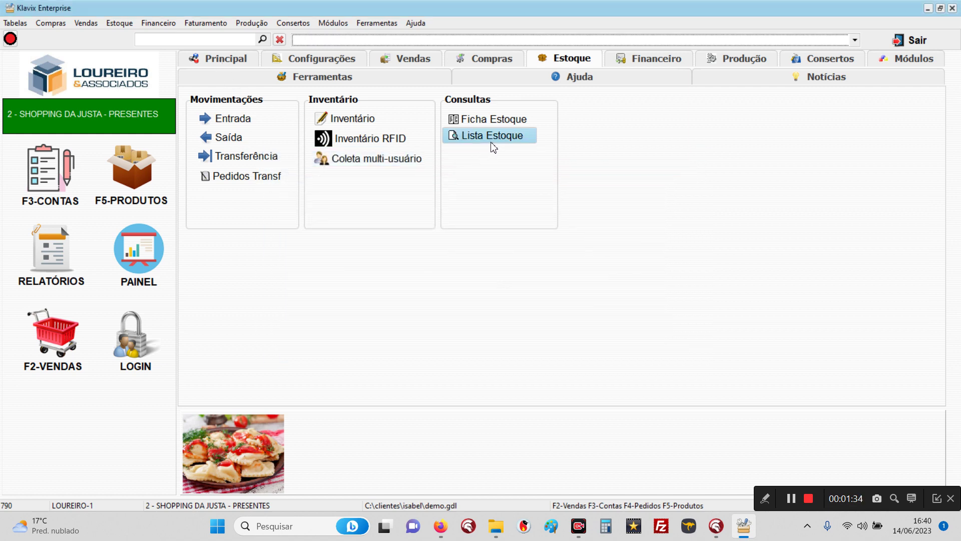
Step: Open the Lista Estoque report settings and preview its available report layouts
left_click(490, 141)
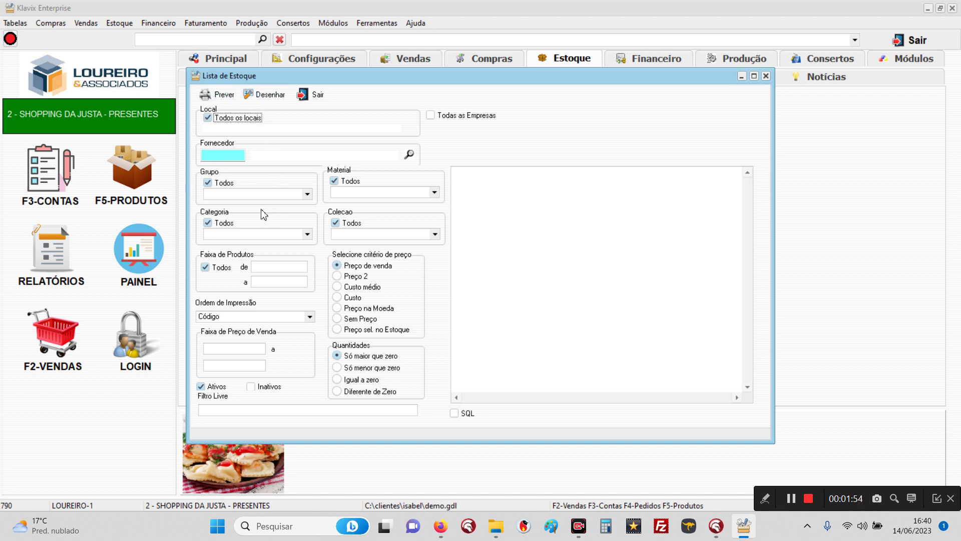
left_click(222, 98)
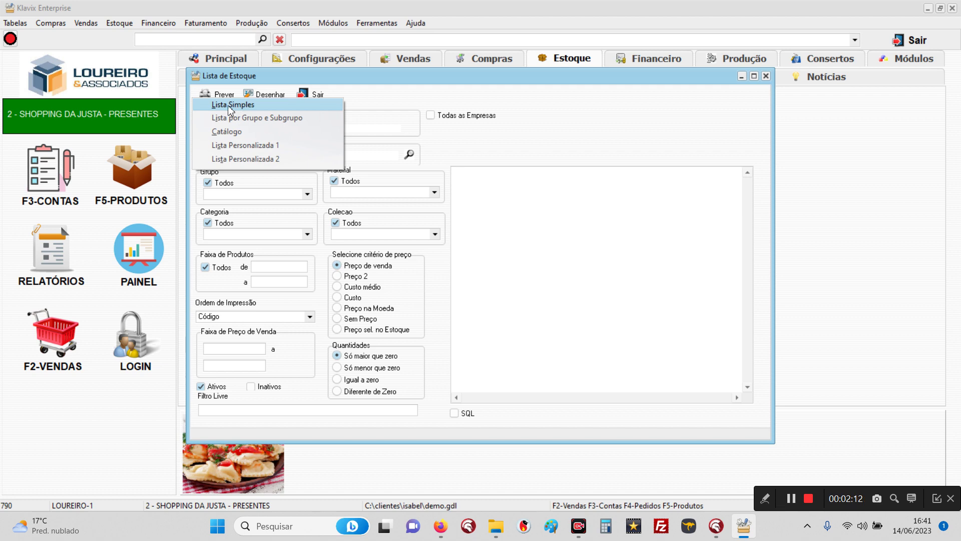
left_click(238, 106)
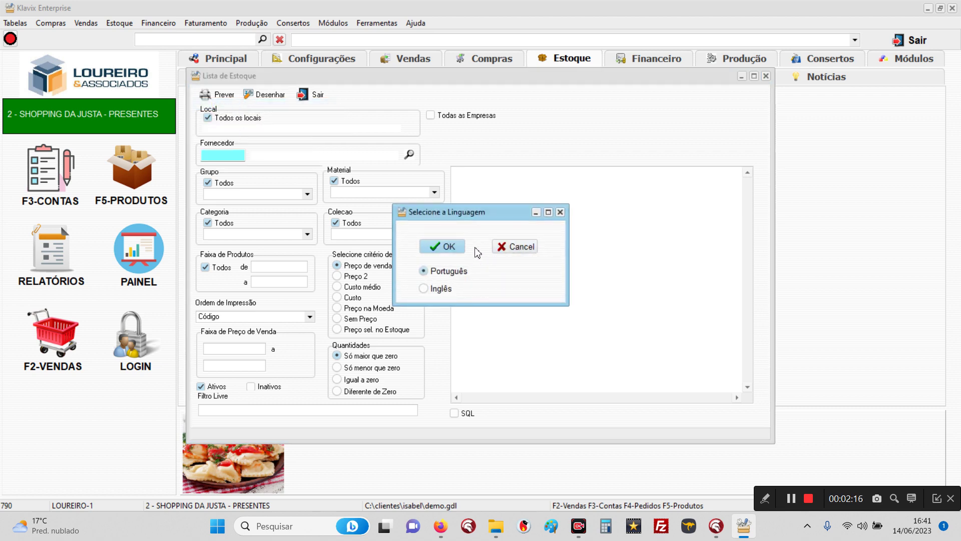
left_click(447, 247)
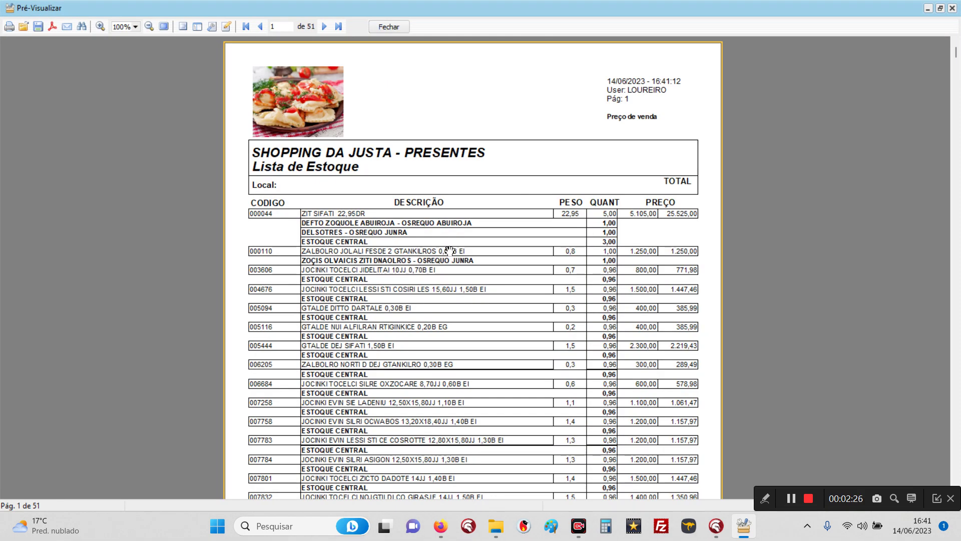
left_click(393, 26)
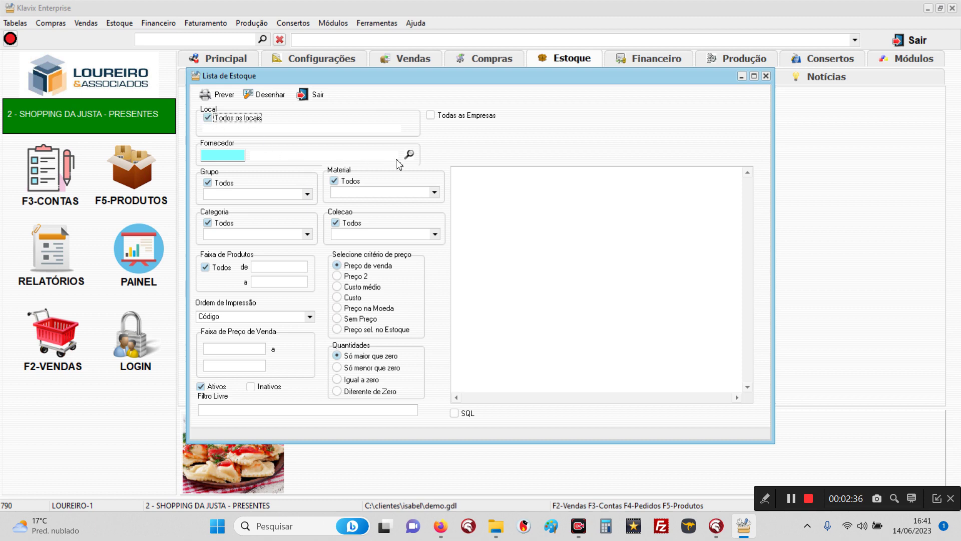
Step: Set the stock list location to 72 ESTOQUE CENTRAL, with ANEL in Grupo and Todos still ticked
left_click(408, 154)
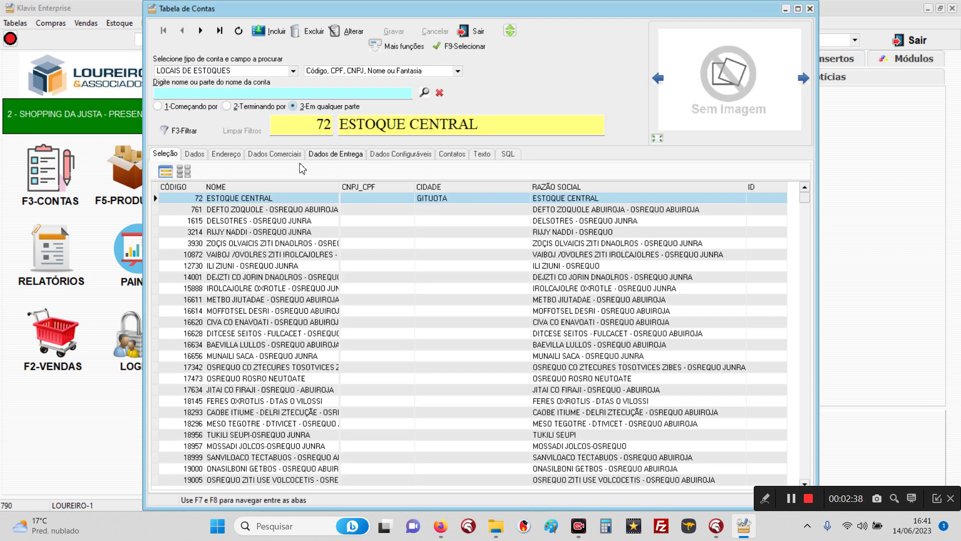
key("Return")
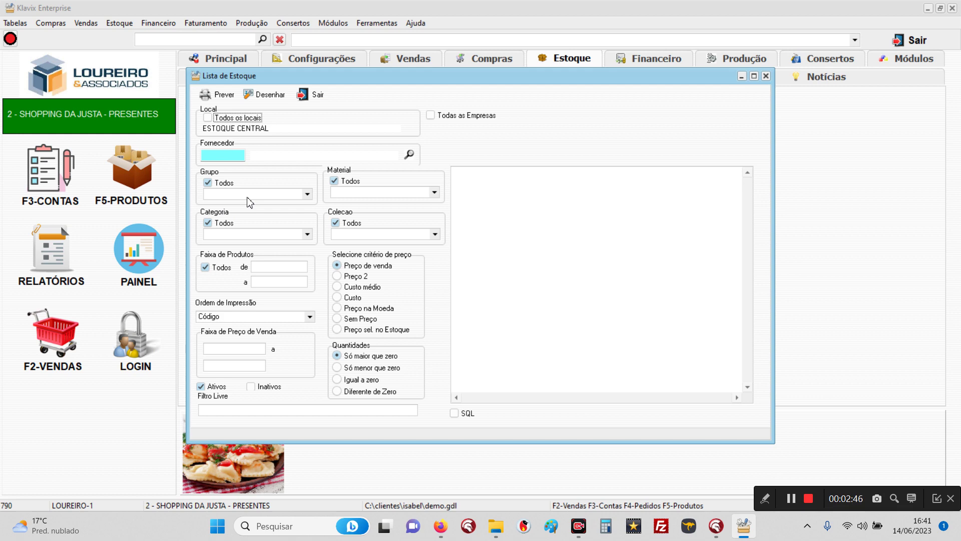
left_click(208, 184)
left_click(211, 195)
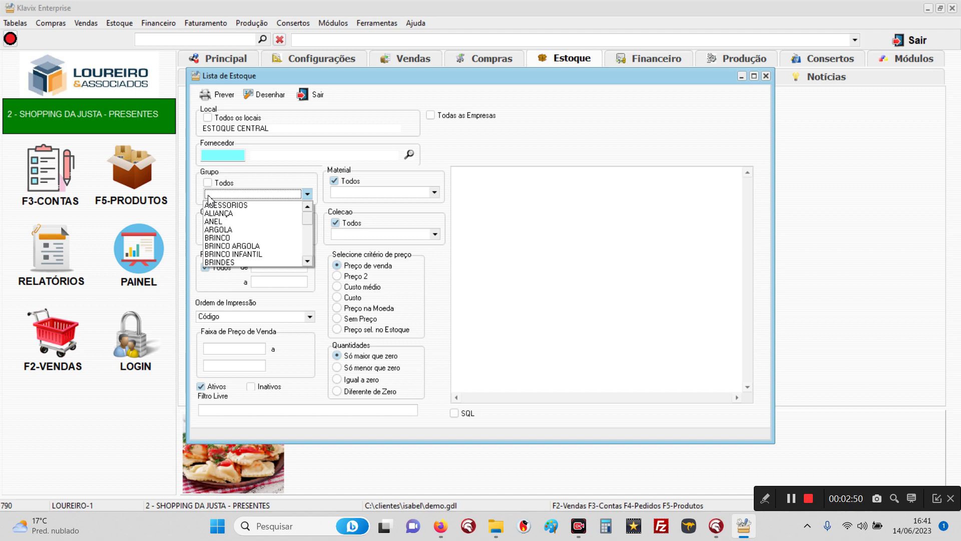
left_click(219, 222)
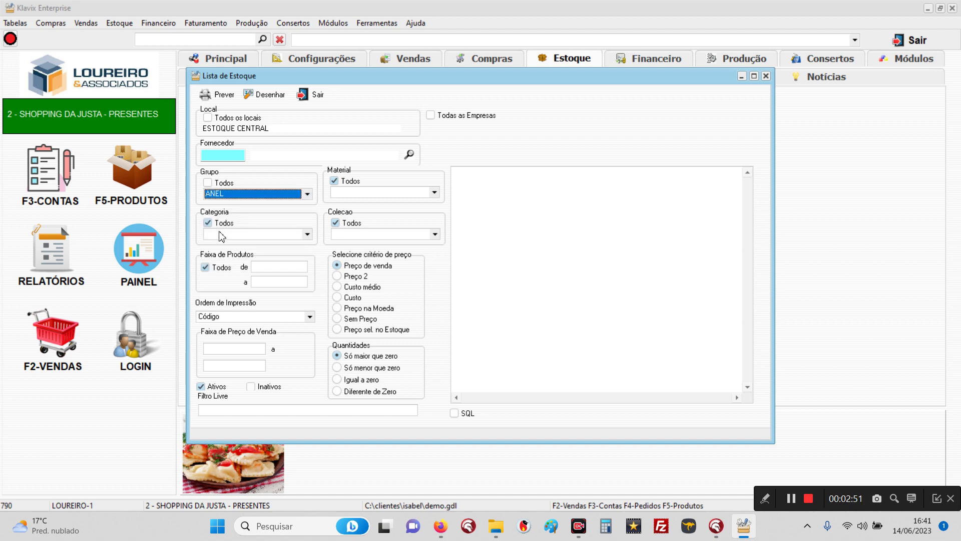
left_click(208, 183)
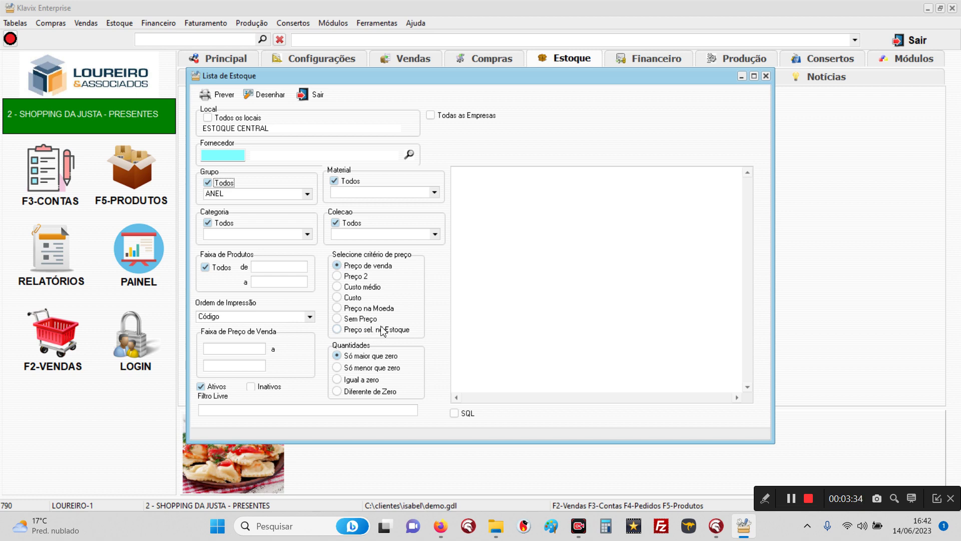
Step: Adjust the Lista Estoque filters, leaving inactive products excluded
left_click(219, 347)
left_click(254, 388)
left_click(255, 390)
left_click(245, 410)
Step: Preview the Lista Simples report in Inglês, then close the preview and the stock list
left_click(204, 93)
left_click(227, 105)
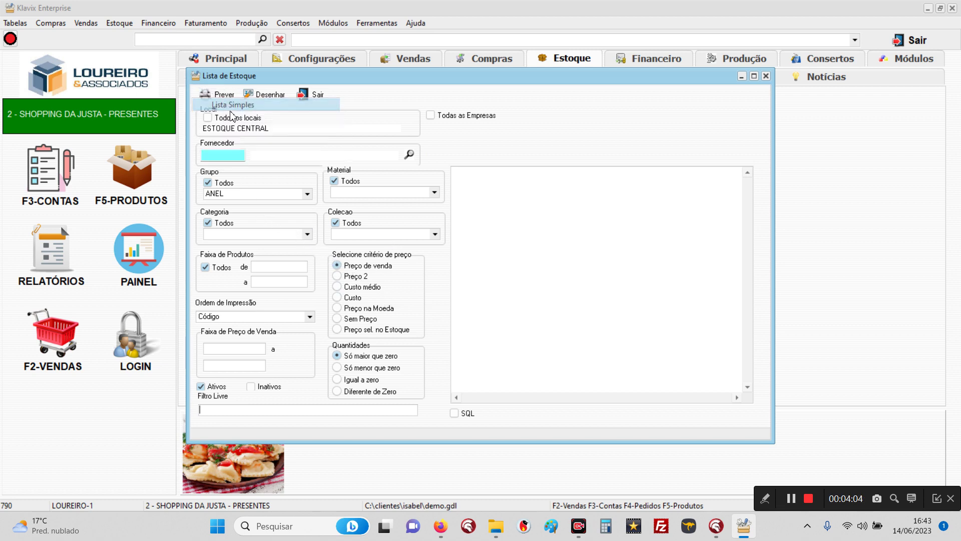
left_click(454, 287)
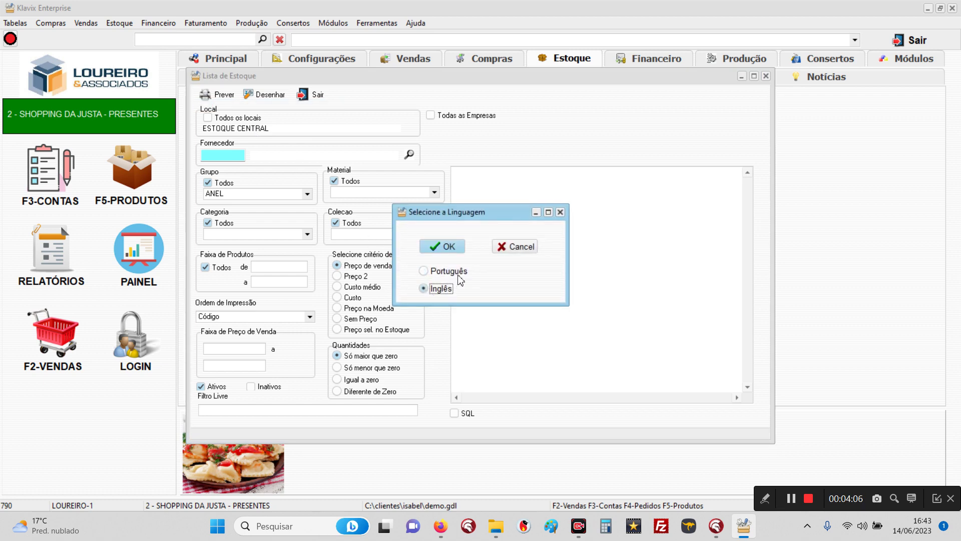
left_click(445, 248)
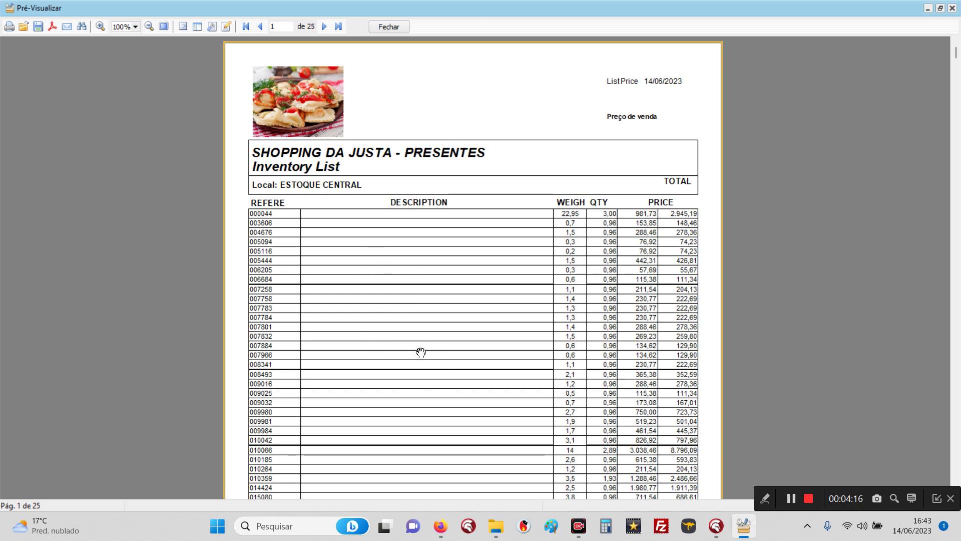
left_click(385, 28)
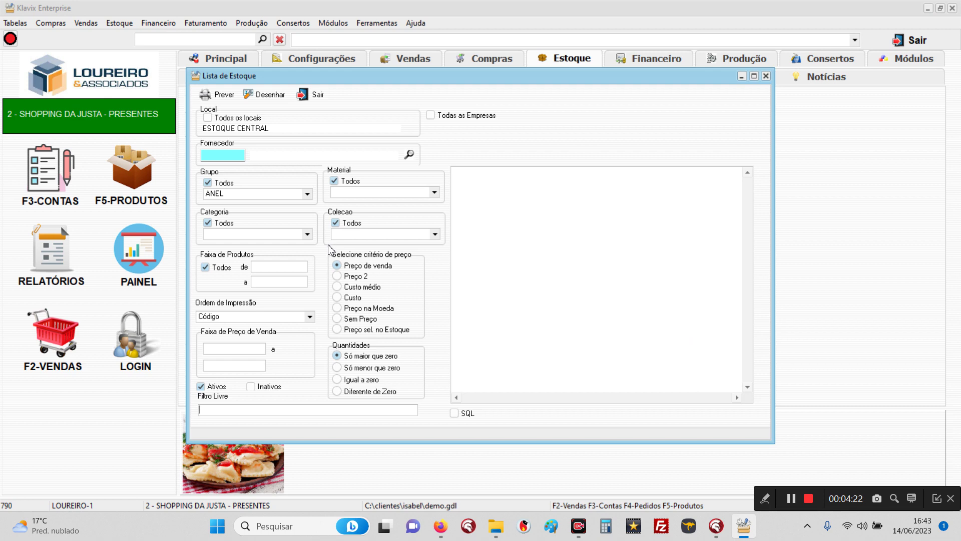
left_click(310, 99)
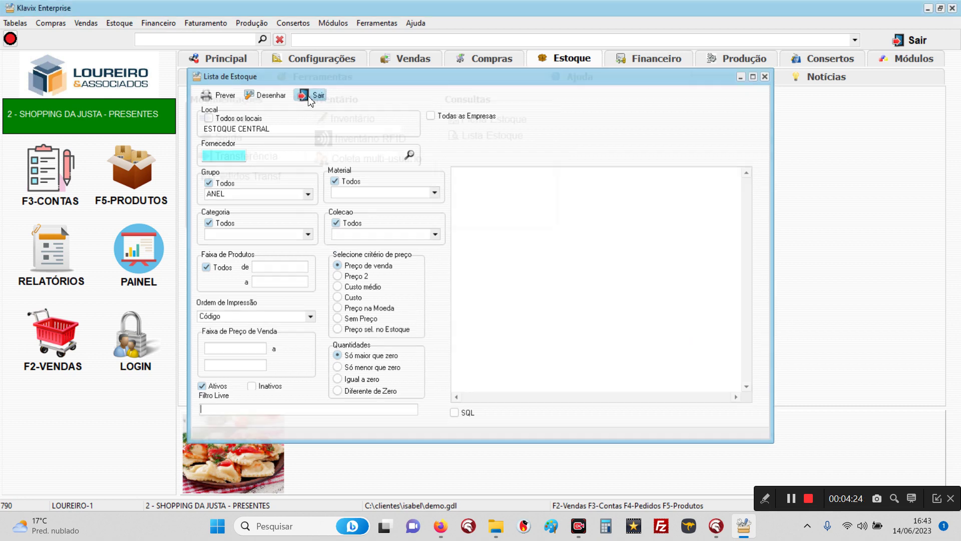
Step: Open Rastrear Compras, Vendas e Histórico for product 000044 and view its purchases
left_click(148, 191)
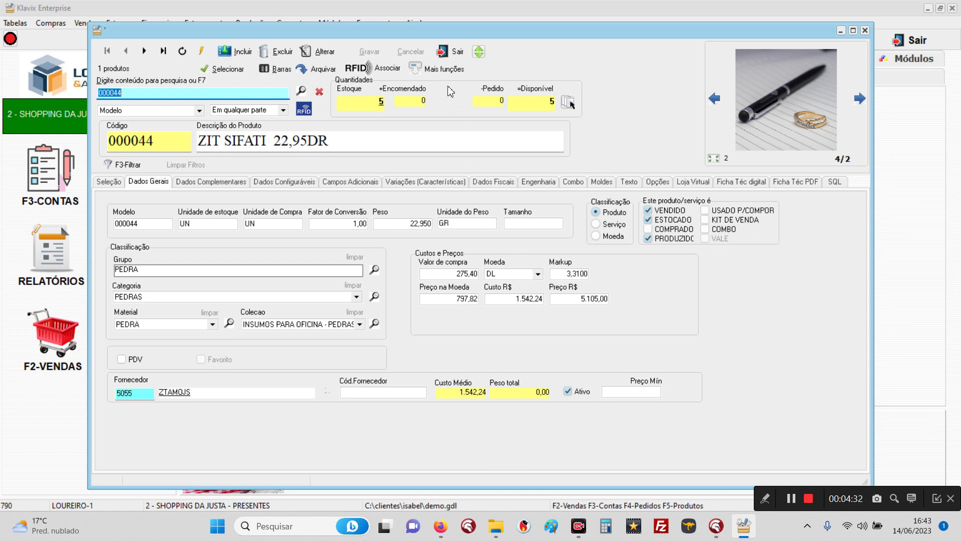
left_click(436, 70)
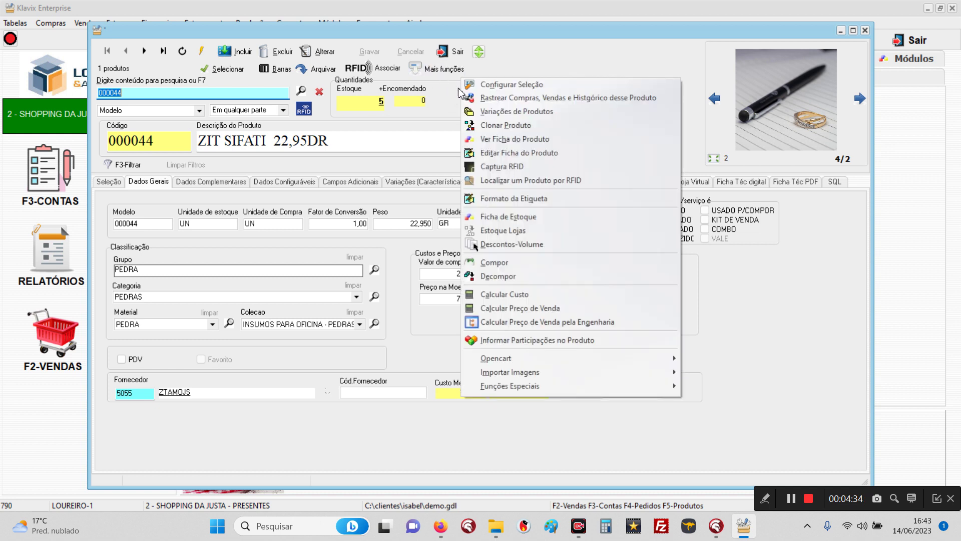
left_click(536, 100)
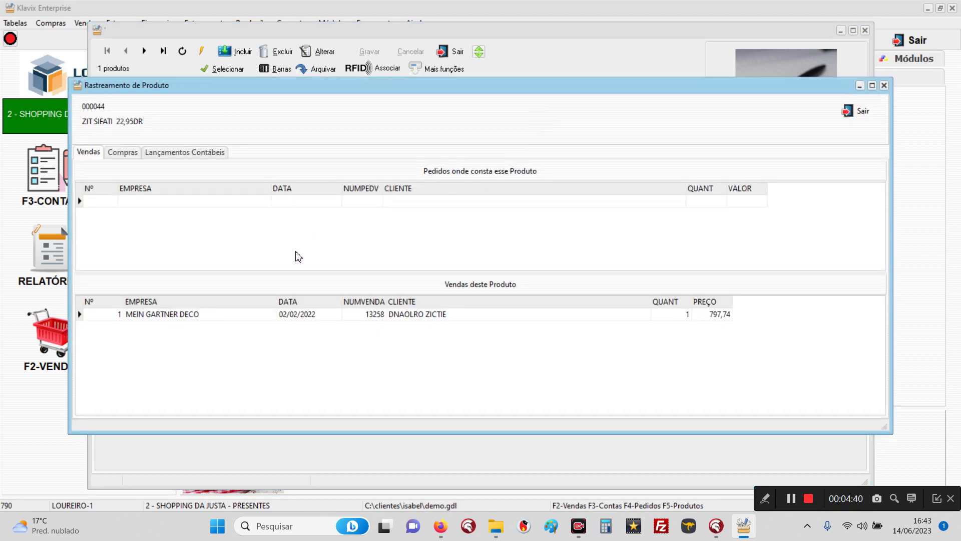
left_click(116, 155)
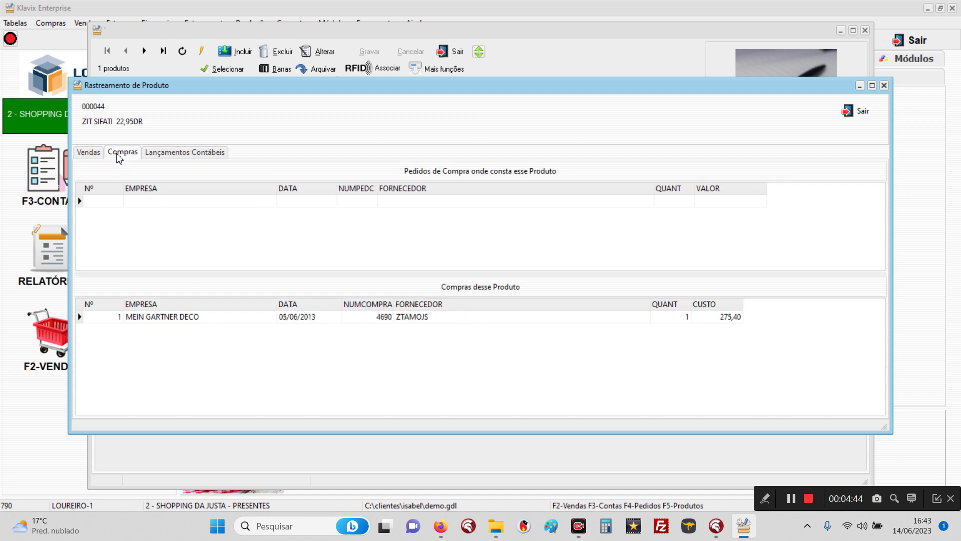
Step: Browse the Lançamentos Contábeis entries (31/12/2021, 26/08/2013), then the Compras and Vendas tabs
left_click(203, 158)
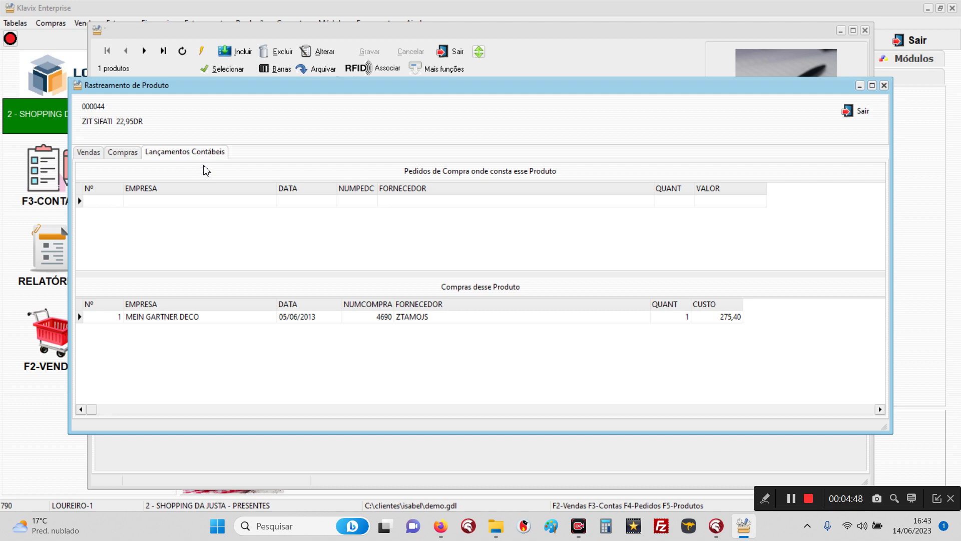
left_click(261, 269)
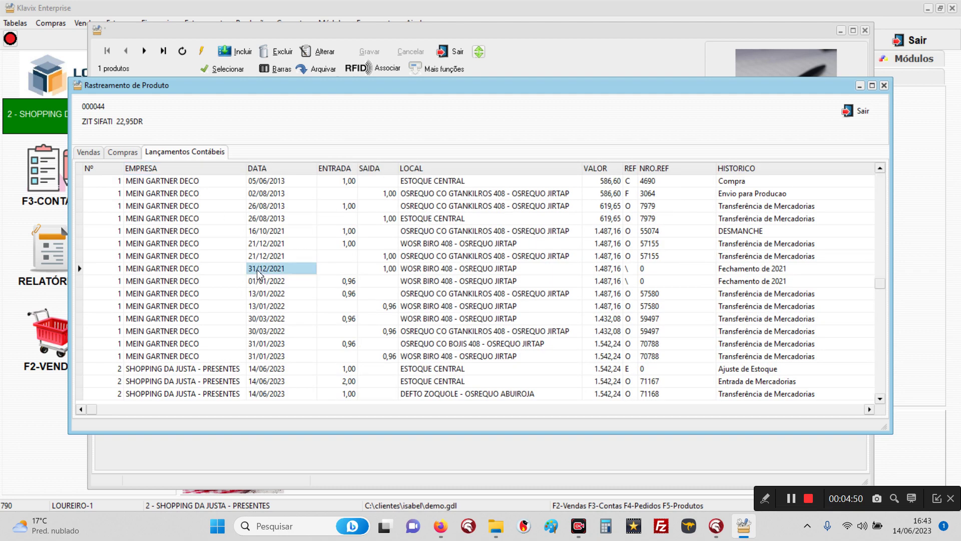
left_click(261, 356)
left_click(215, 254)
left_click(201, 220)
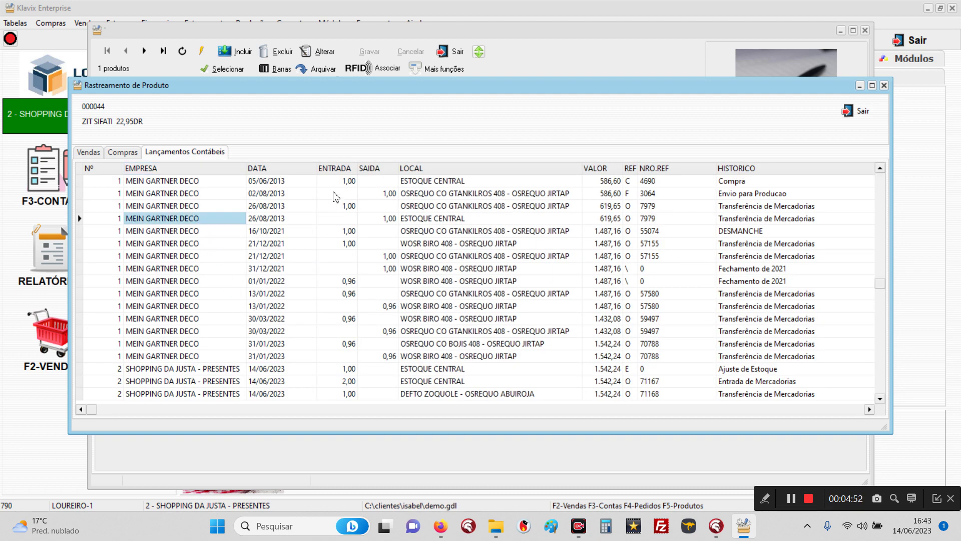
left_click(127, 153)
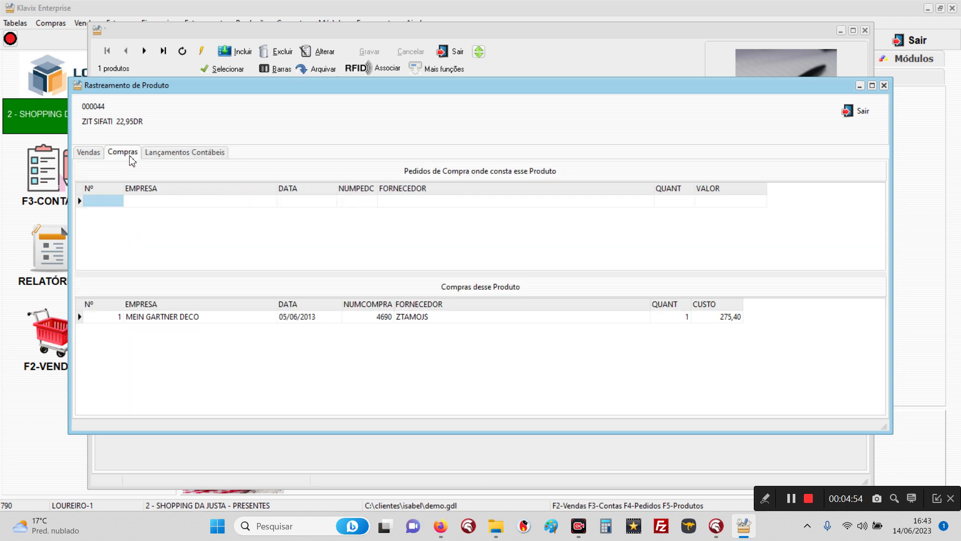
left_click(95, 153)
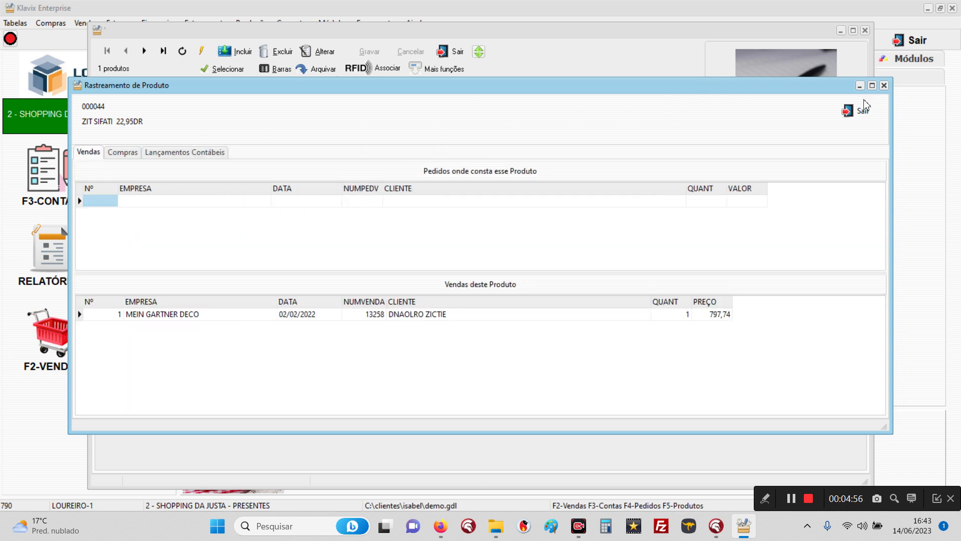
Step: Check product 000044's stock locations in SHOPPING DA JUSTA - PRESENTES and MEIN GARTNER DECO, then close the record
left_click(859, 118)
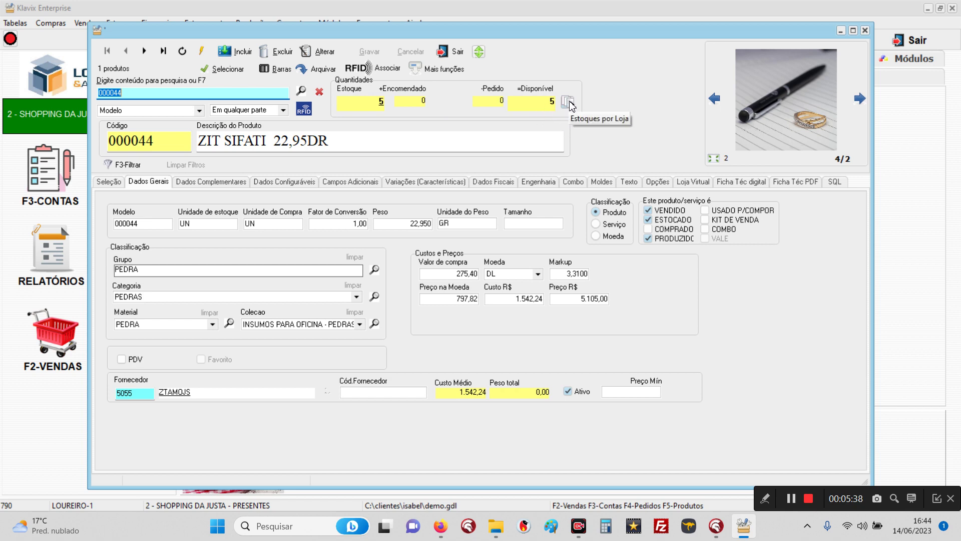
left_click(569, 102)
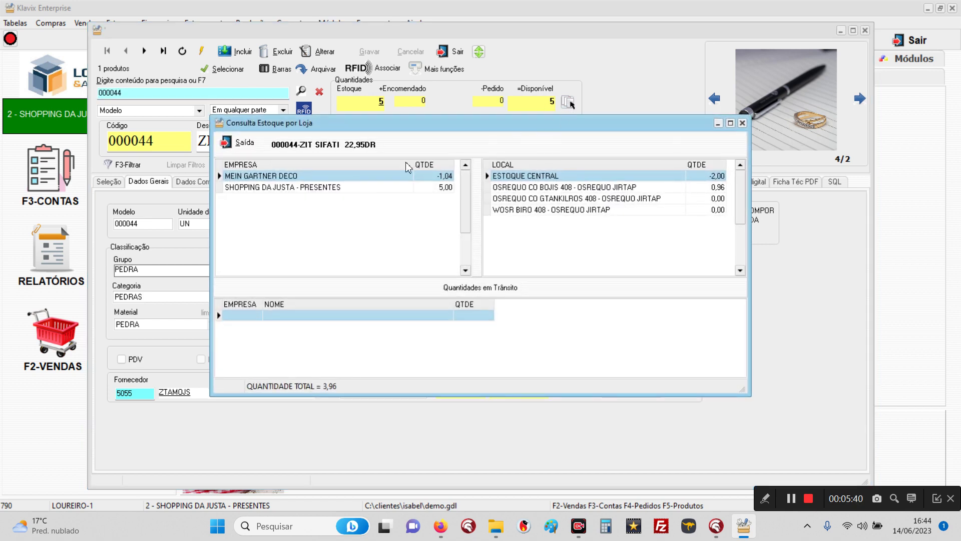
left_click(297, 188)
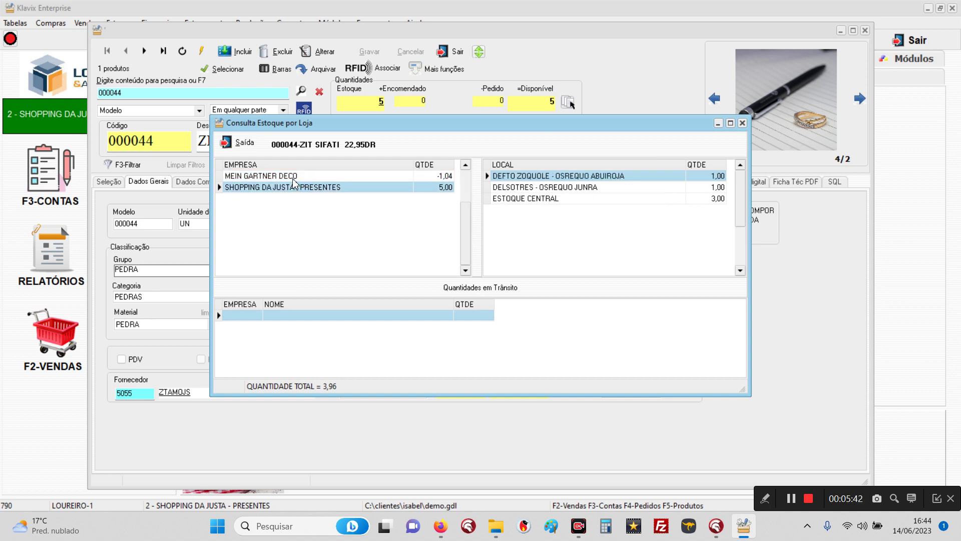
left_click(293, 178)
left_click(292, 188)
left_click(360, 179)
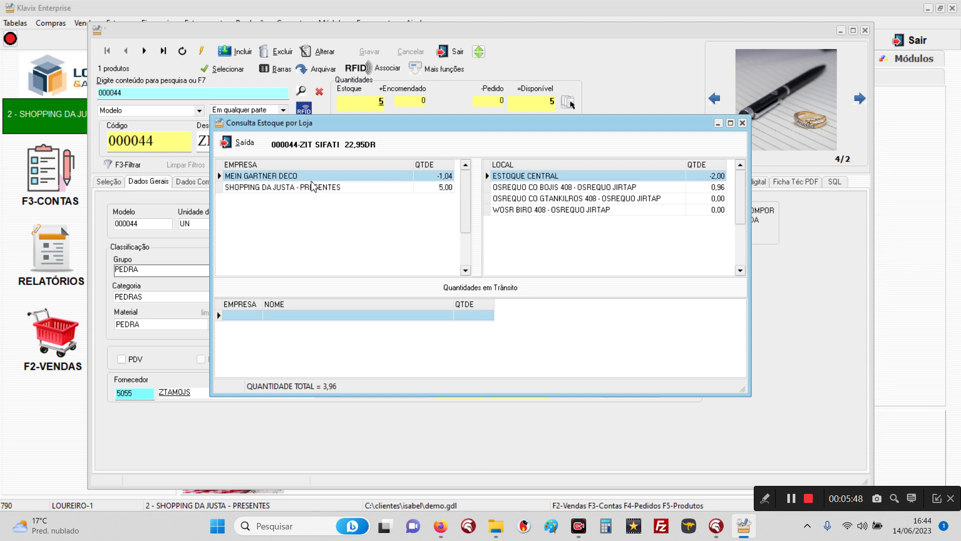
left_click(239, 144)
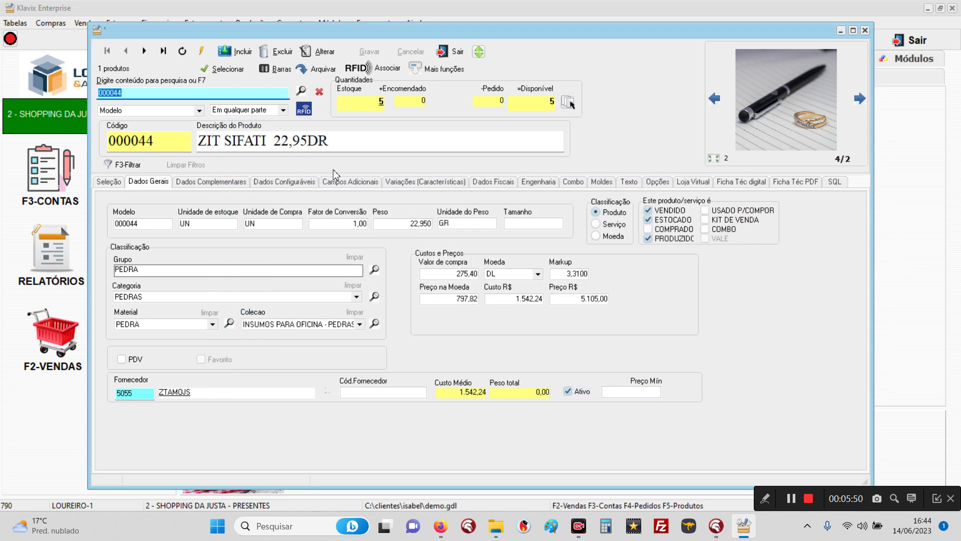
left_click(452, 52)
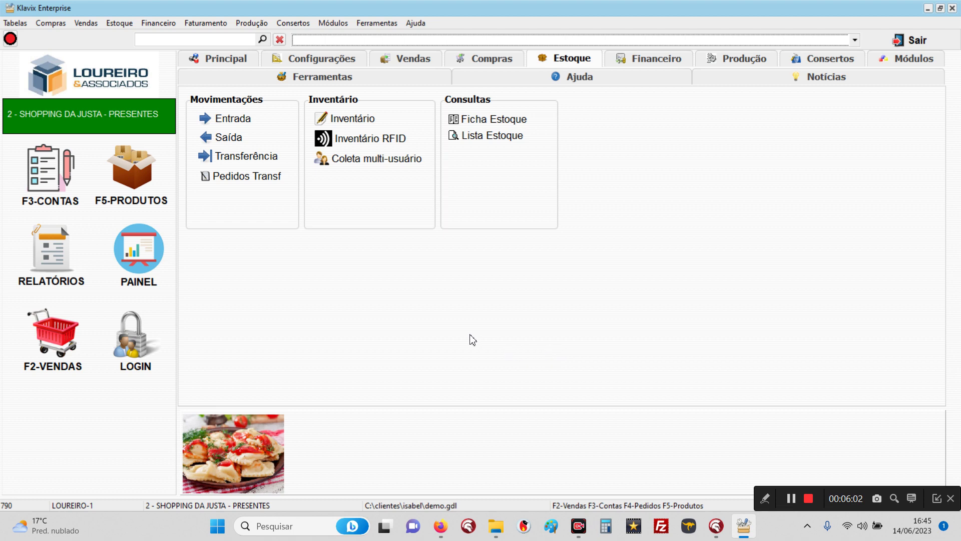
Step: Tick 'Transferência entre lojas exige liberação' under Parâmetros > Avançado > Estoque and save
left_click(300, 62)
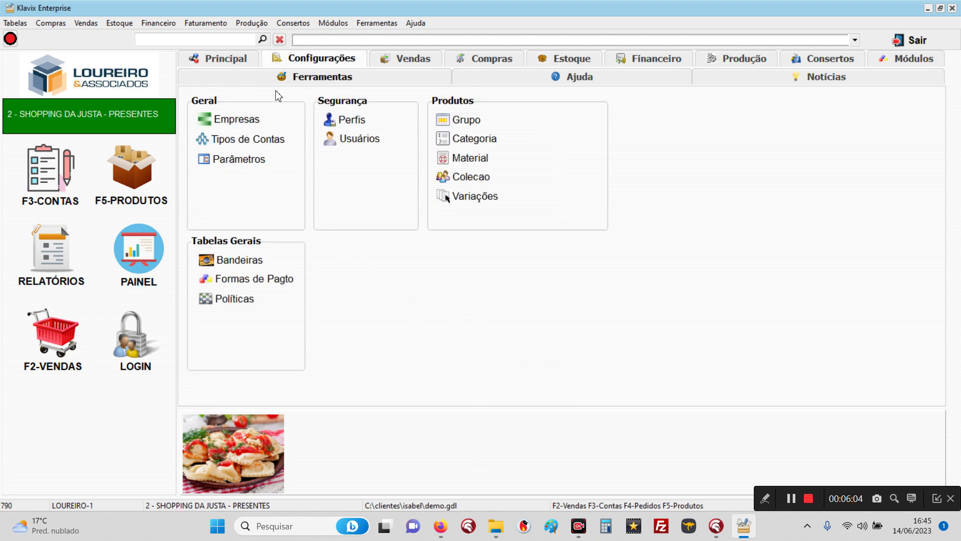
double_click(239, 159)
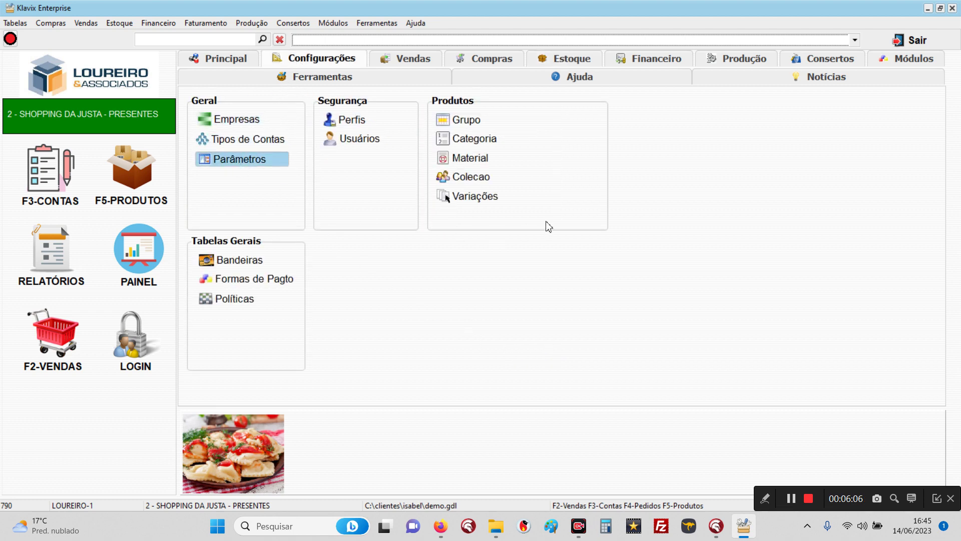
left_click(592, 156)
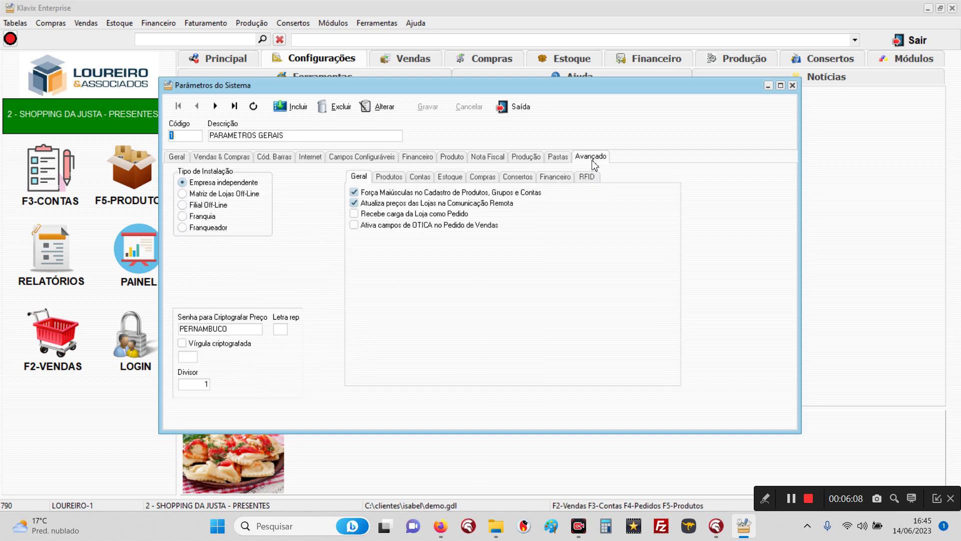
left_click(452, 180)
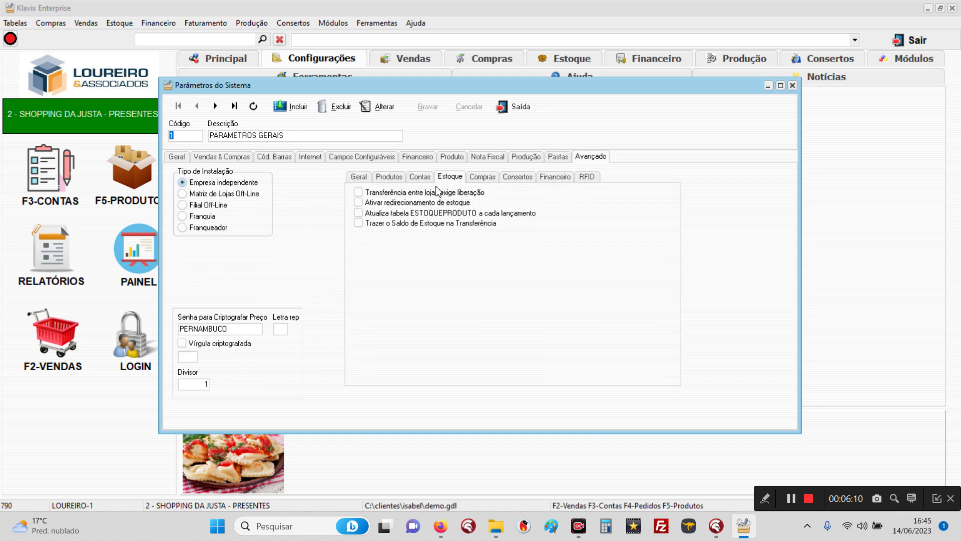
left_click(380, 106)
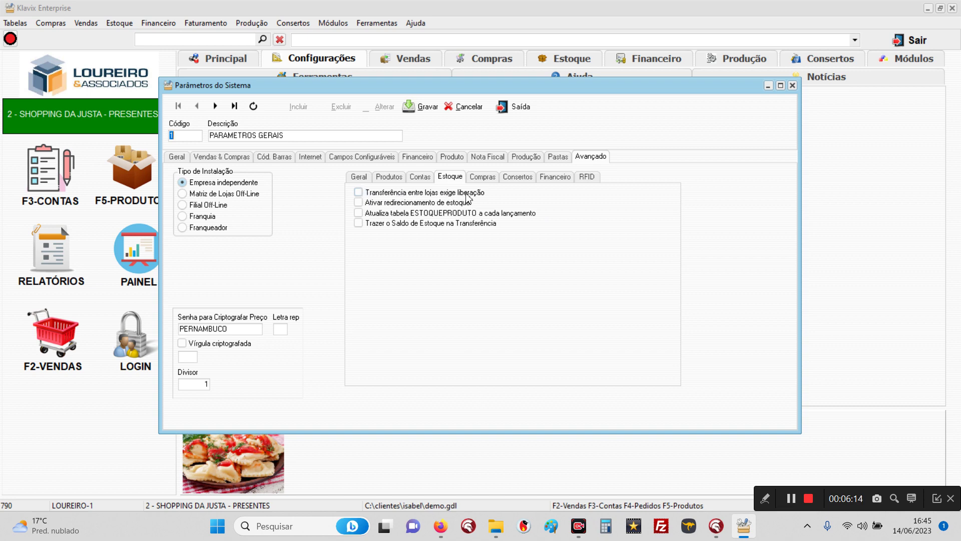
left_click(358, 193)
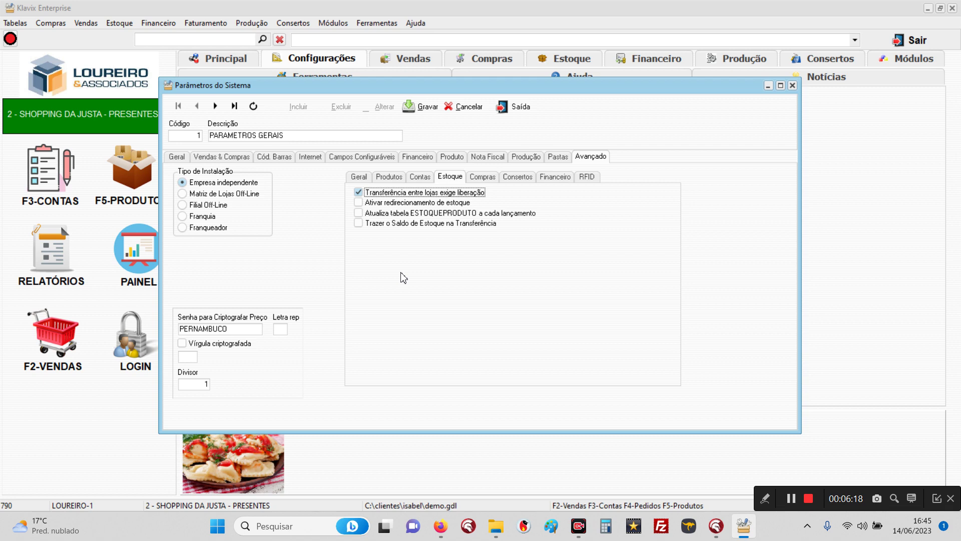
left_click(414, 108)
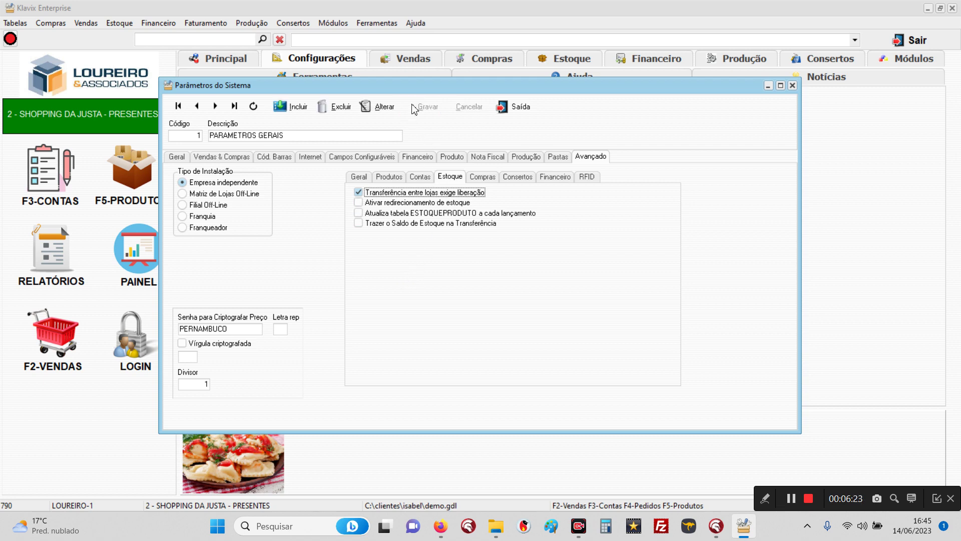
left_click(511, 106)
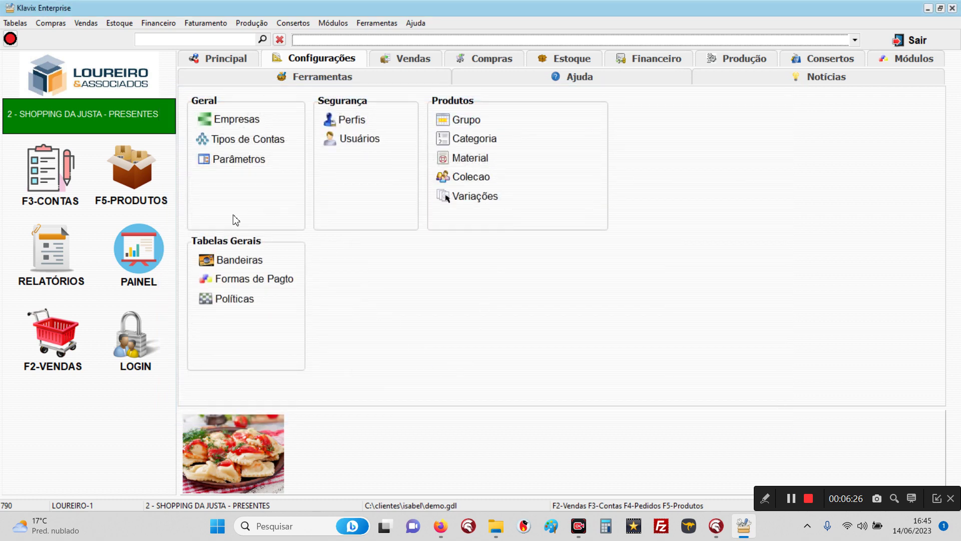
Step: Log into the MEIN GARTNER DECO company
left_click(153, 346)
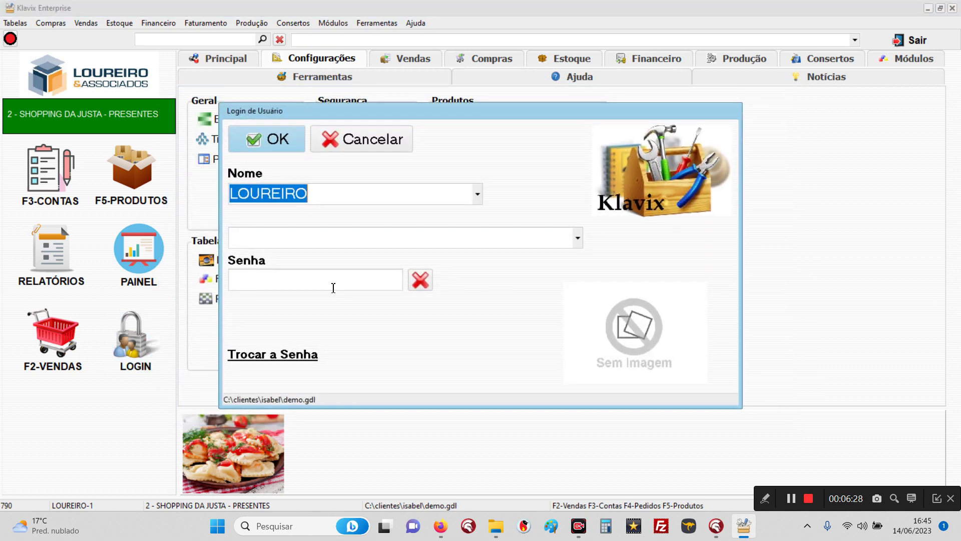
left_click(331, 245)
left_click(330, 256)
left_click(273, 142)
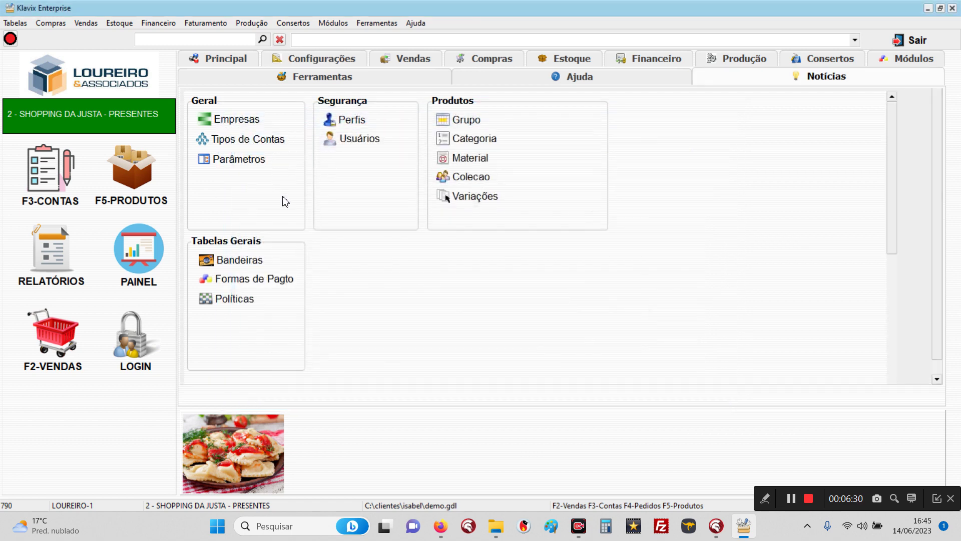
Step: Transfer product 000044 to SHOPPING DA JUSTA - PRESENTES, skipping the receipt print
left_click(120, 23)
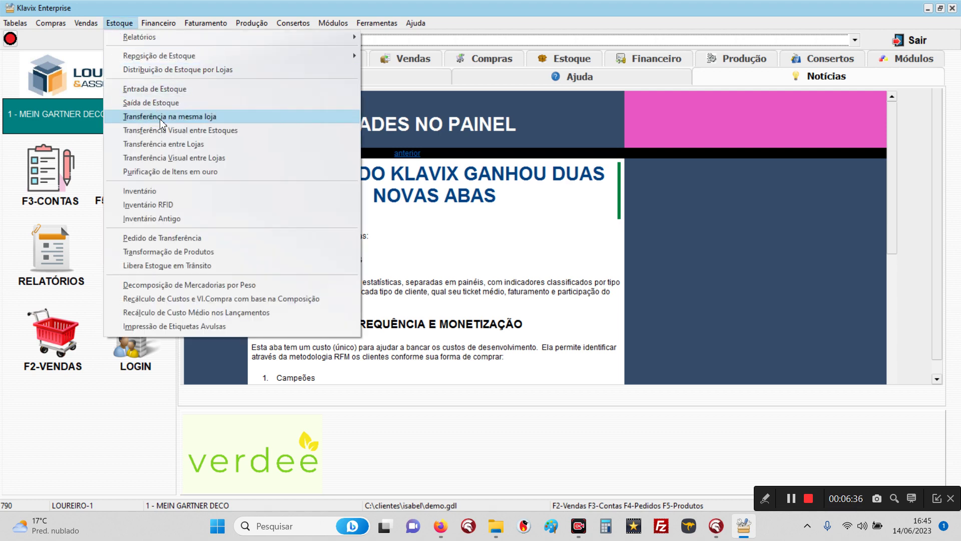
left_click(162, 143)
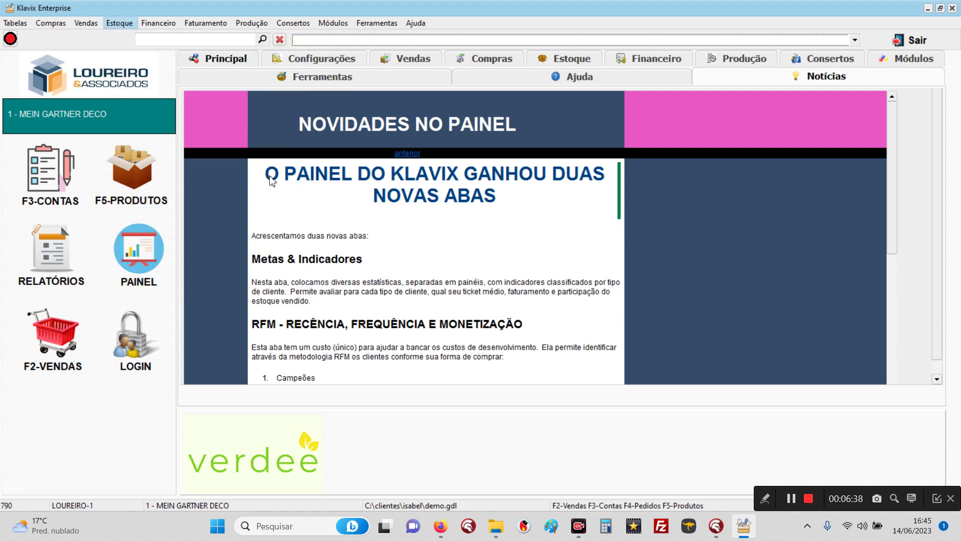
left_click(543, 167)
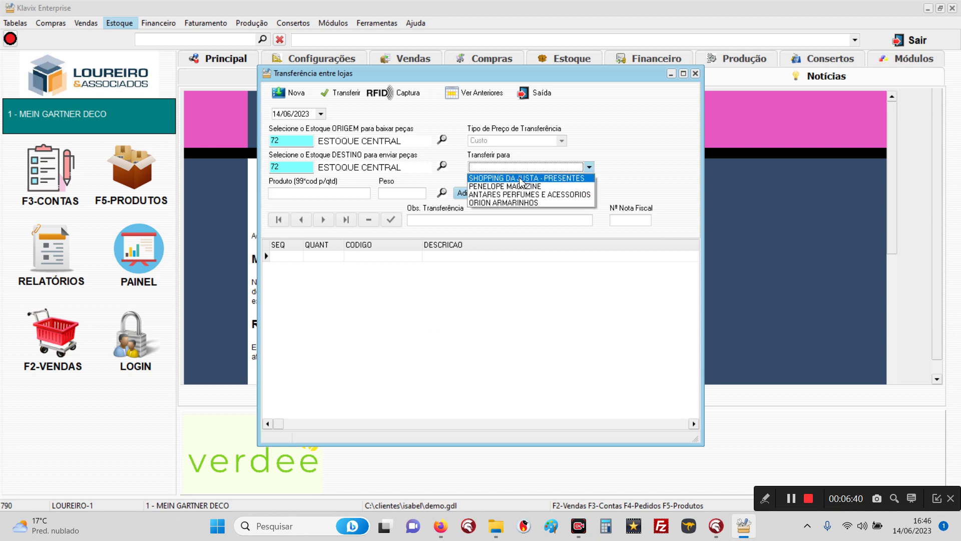
left_click(521, 179)
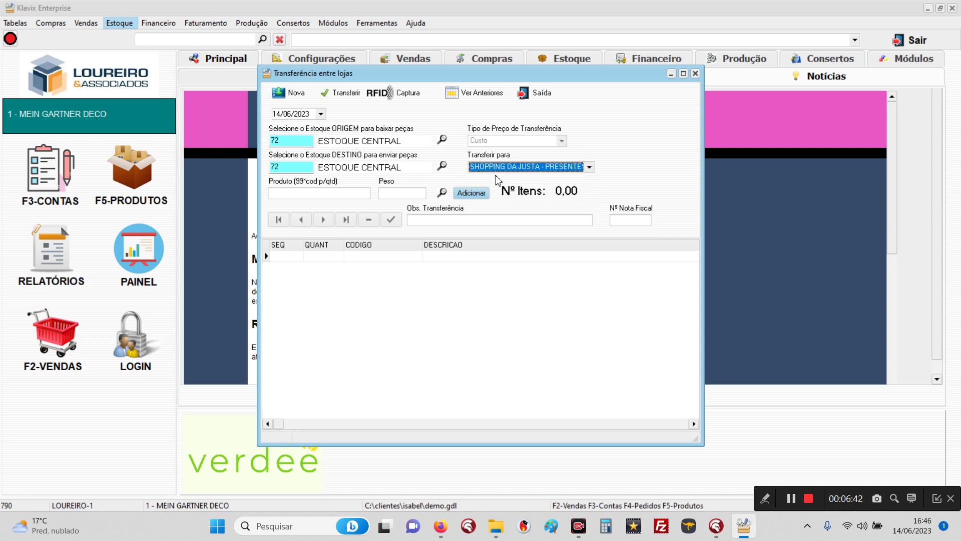
left_click(337, 192)
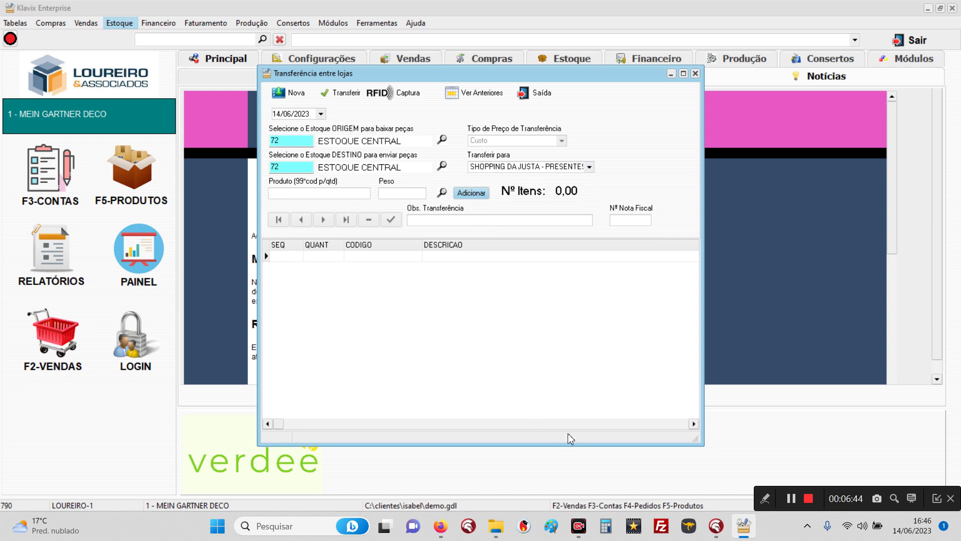
type("000044")
key("Return")
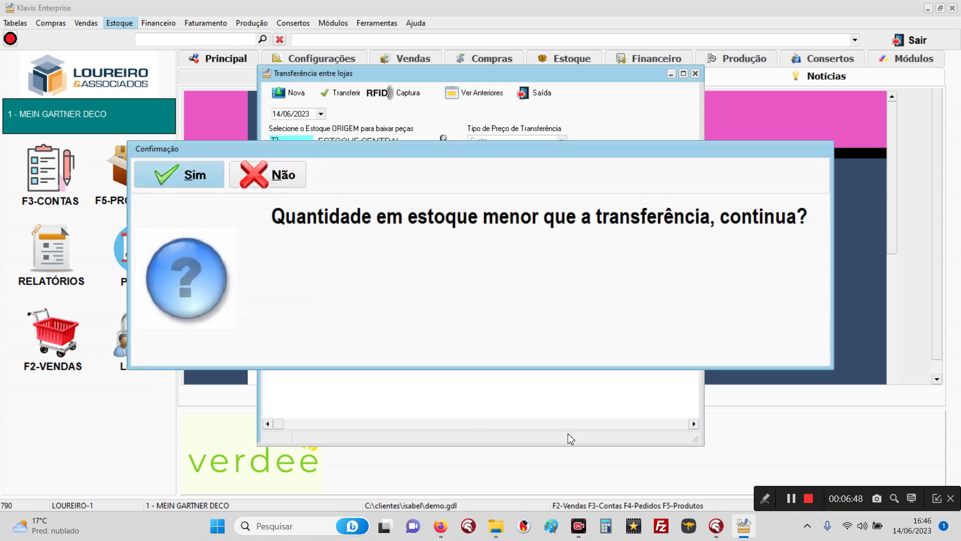
key("Return")
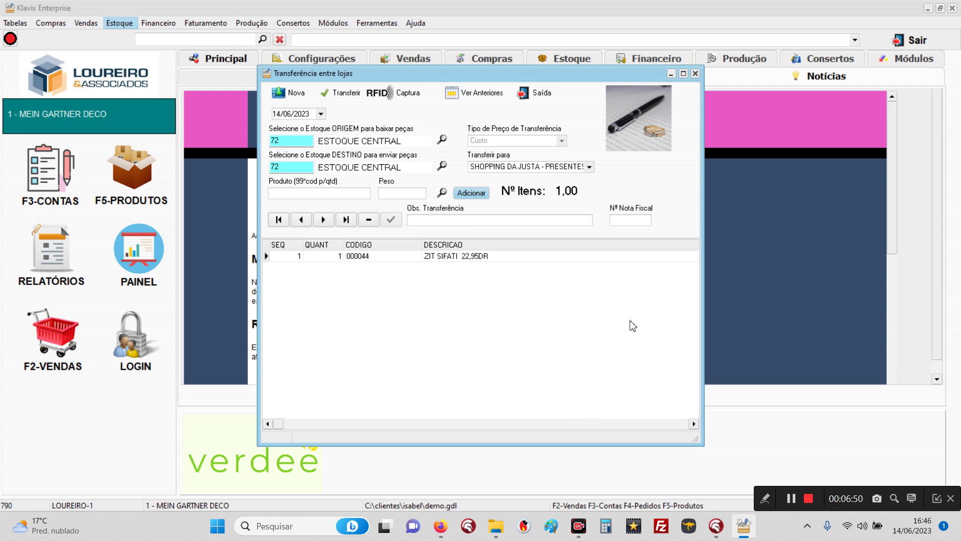
left_click(356, 91)
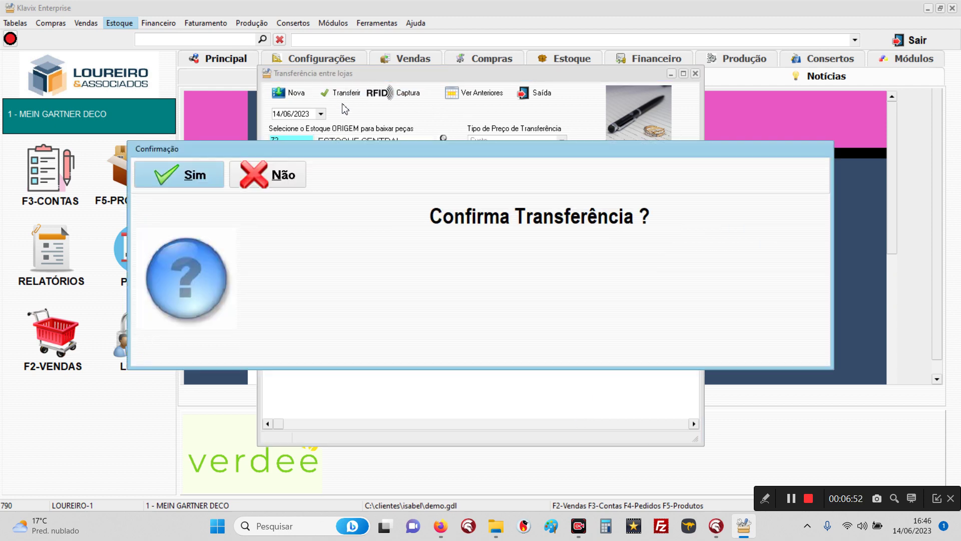
left_click(183, 176)
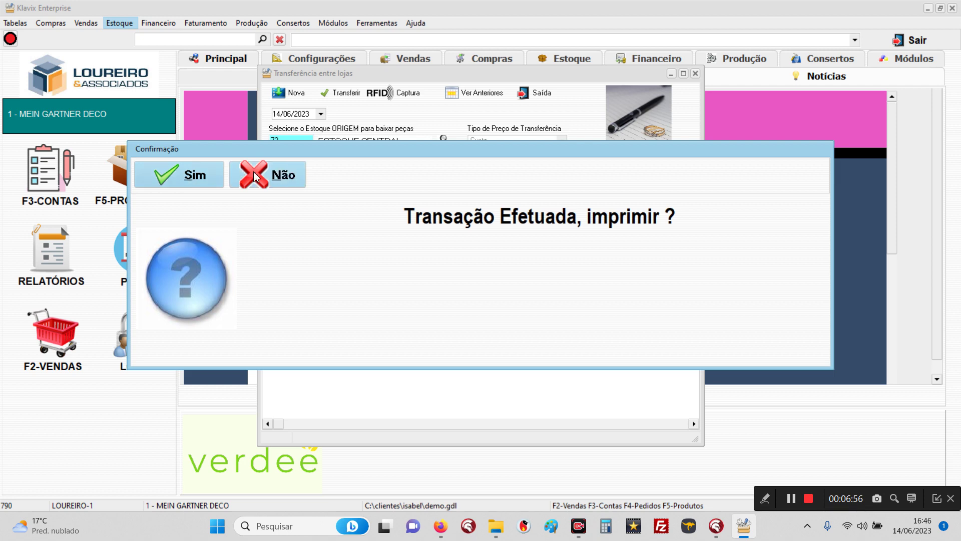
left_click(253, 176)
left_click(526, 95)
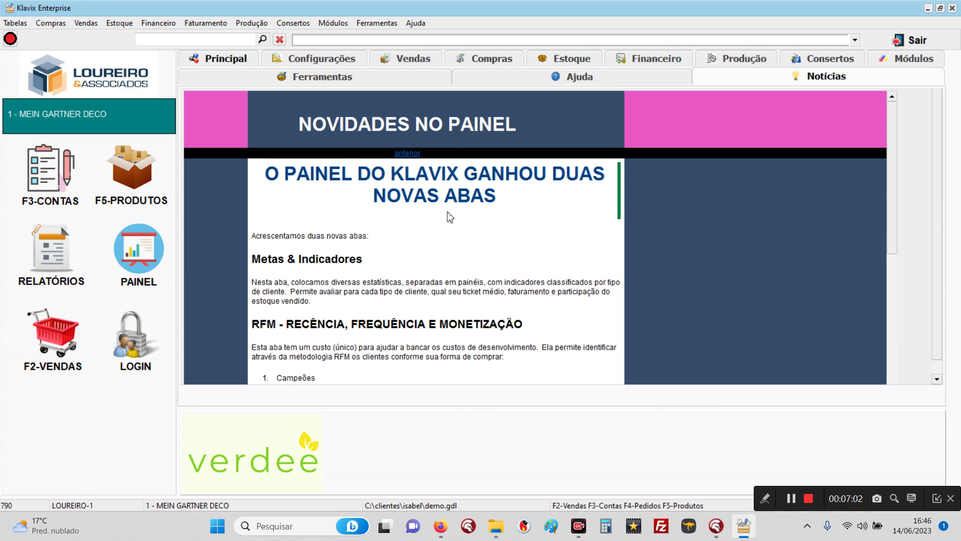
Step: Log into SHOPPING DA JUSTA - PRESENTES as the receiving store
left_click(143, 350)
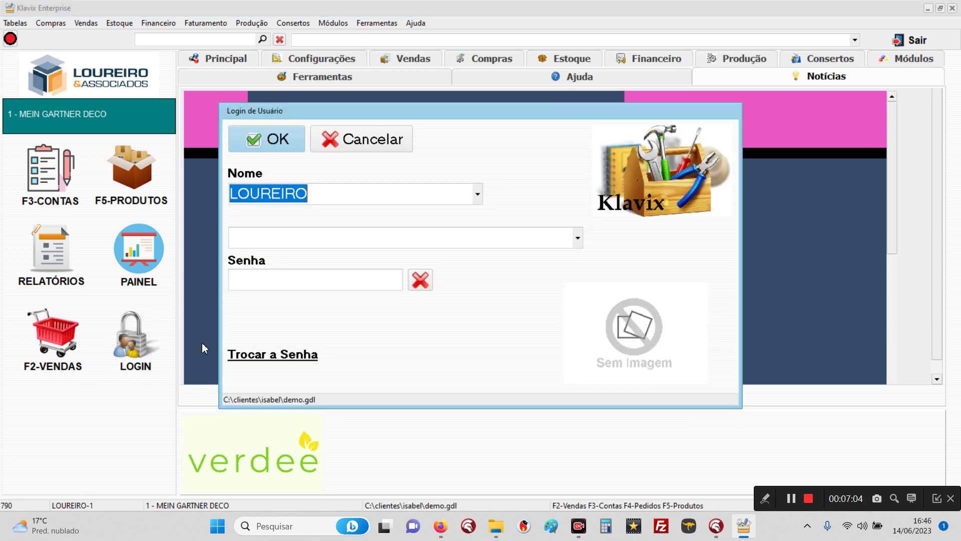
left_click(331, 251)
left_click(321, 274)
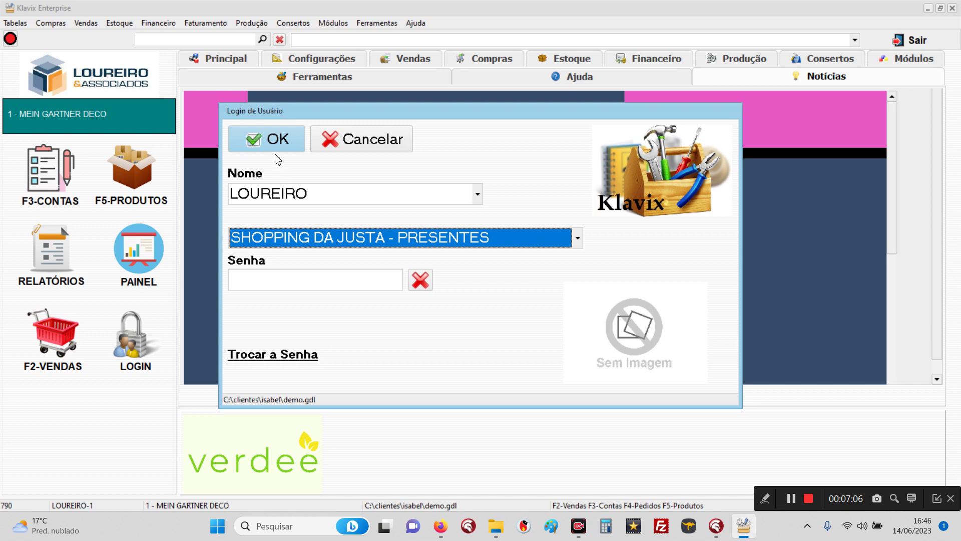
left_click(271, 145)
left_click(119, 23)
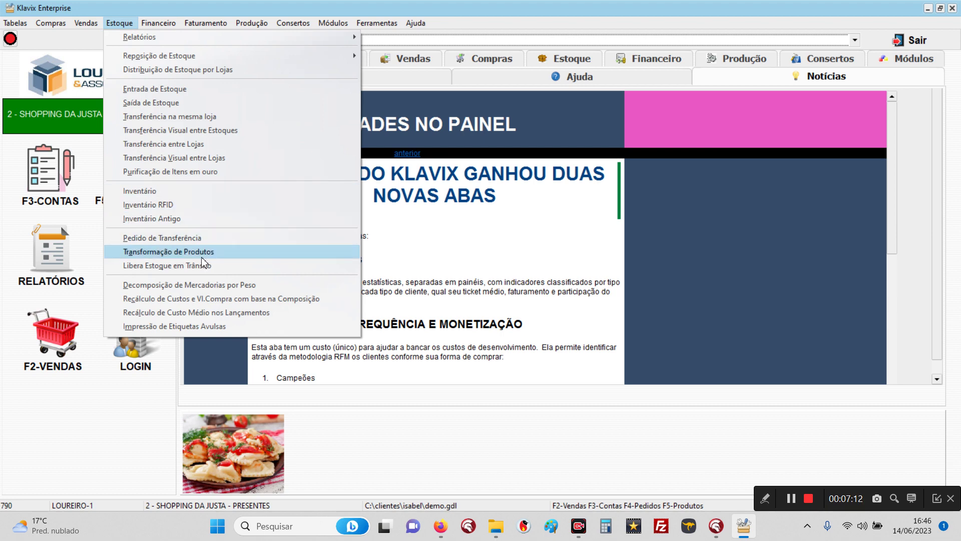
Step: Use Liberar Estoque em Trânsito on transfer 71172, then close the in-transit window
left_click(189, 271)
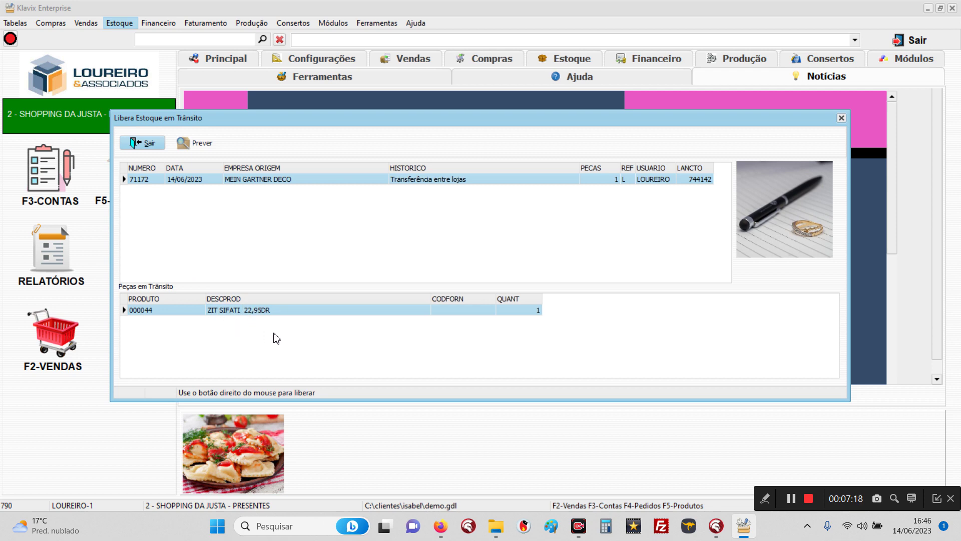
right_click(352, 182)
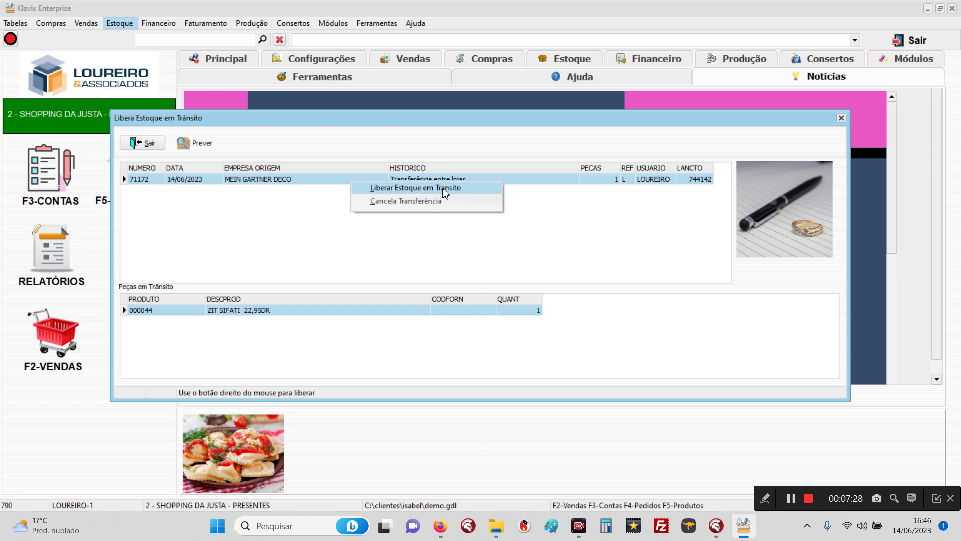
left_click(444, 189)
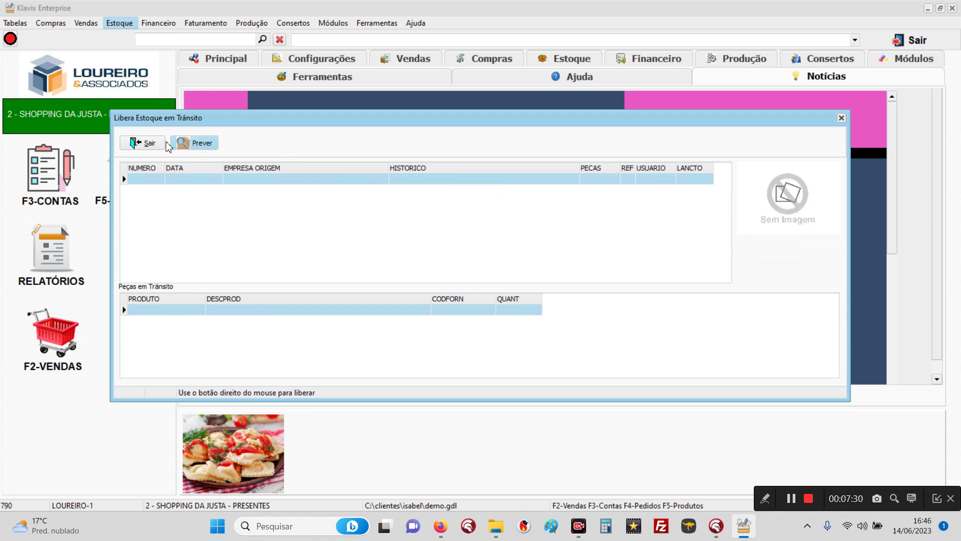
left_click(143, 143)
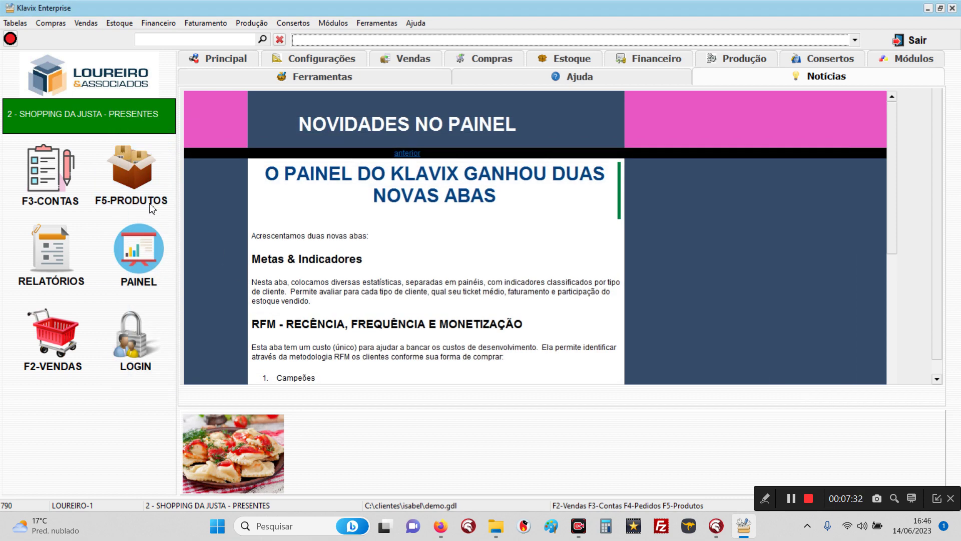
Step: Review product 000044's stock by location and Ficha de Estoque transfer entry 744142, then close all windows
left_click(139, 185)
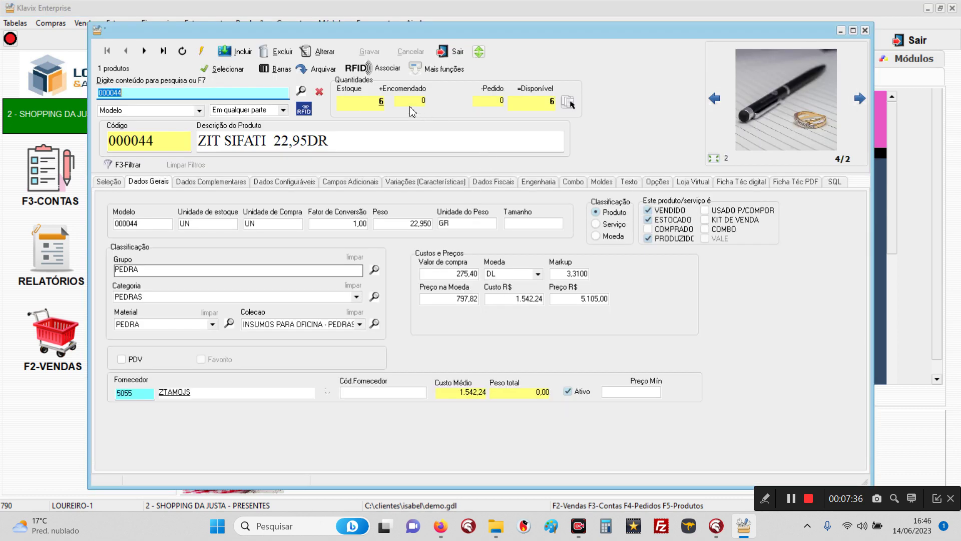
left_click(382, 103)
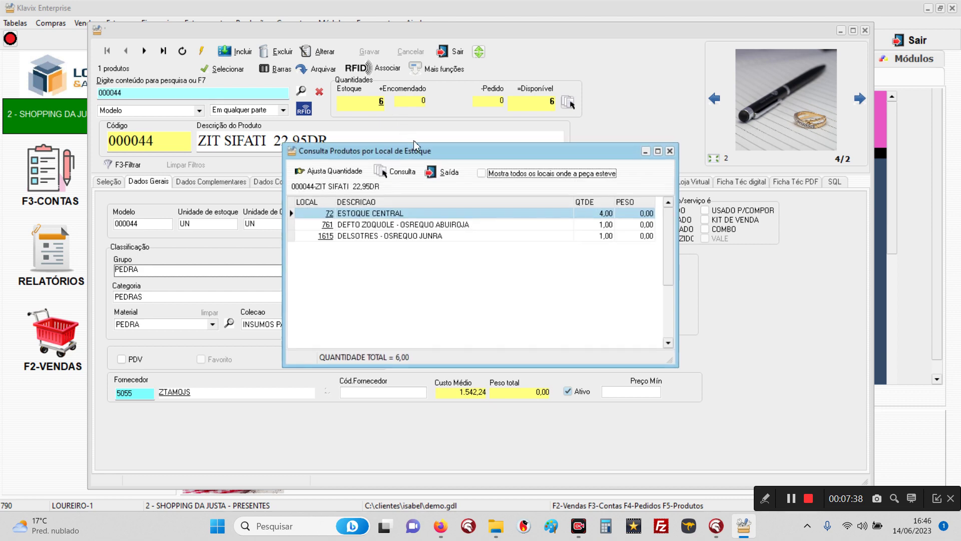
left_click(395, 172)
left_click(301, 174)
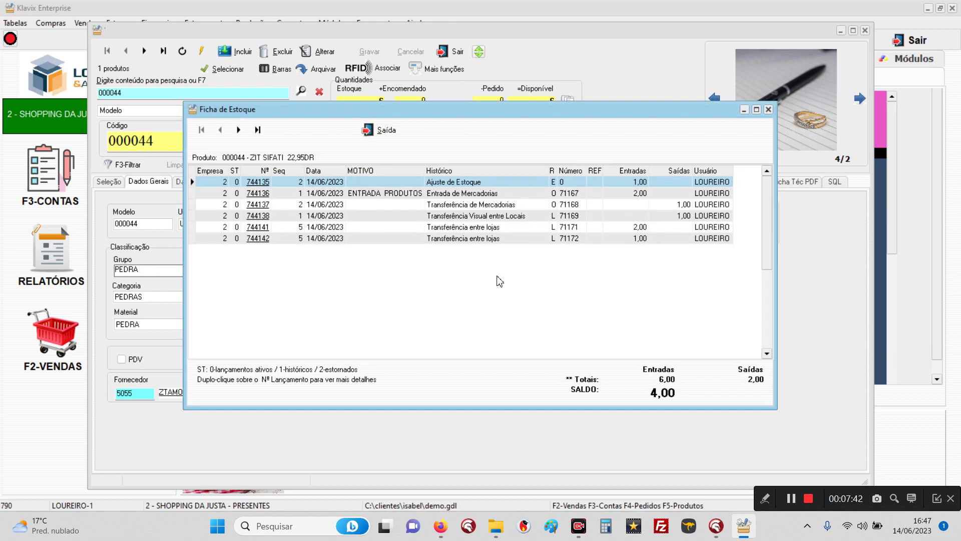
left_click(442, 239)
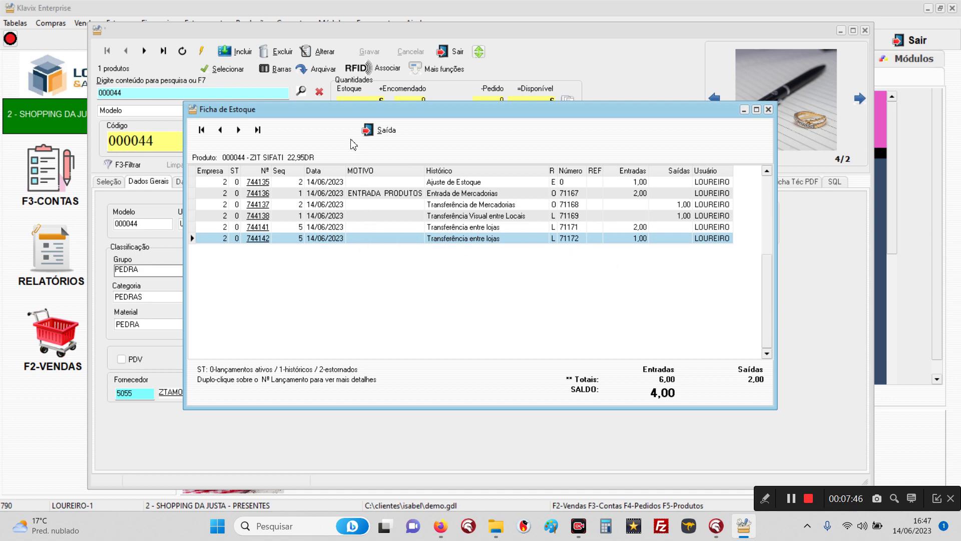
left_click(383, 132)
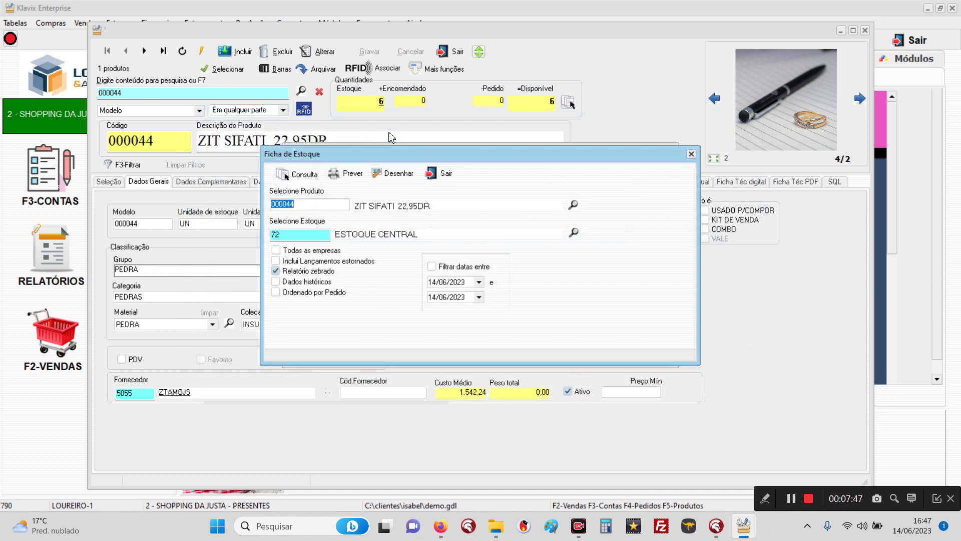
left_click(443, 173)
left_click(449, 174)
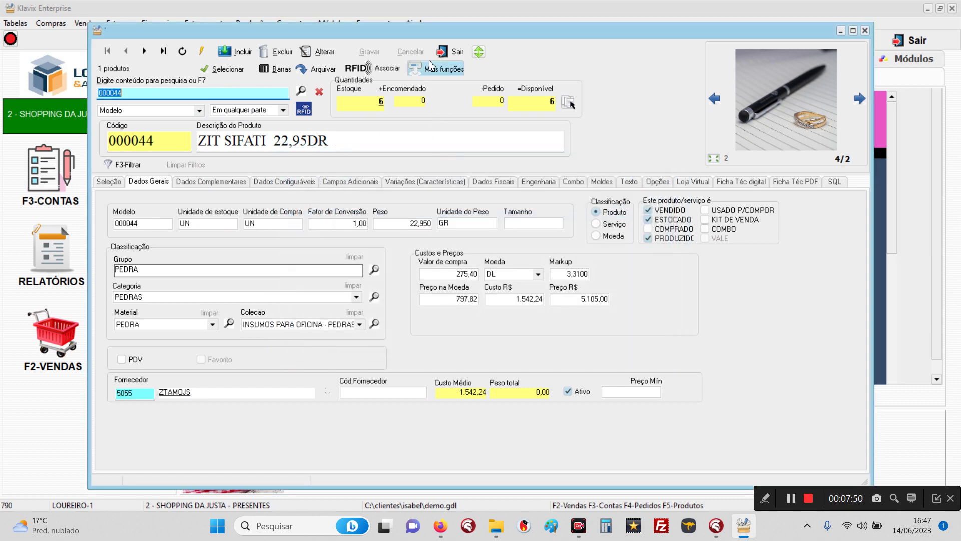
left_click(453, 53)
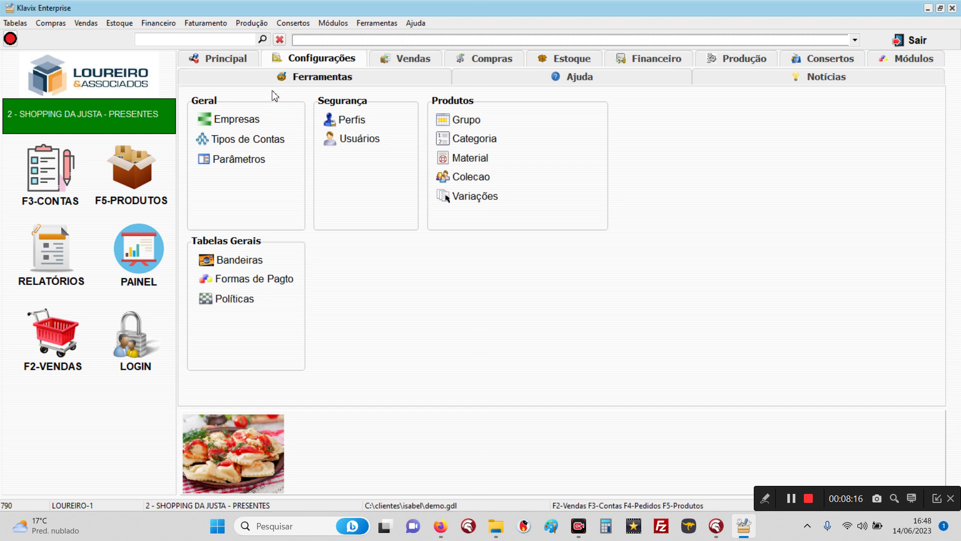
Step: Tick 'Ativar redirecionamento de estoque' in Parâmetros > Avançado > Estoque and save
left_click(227, 160)
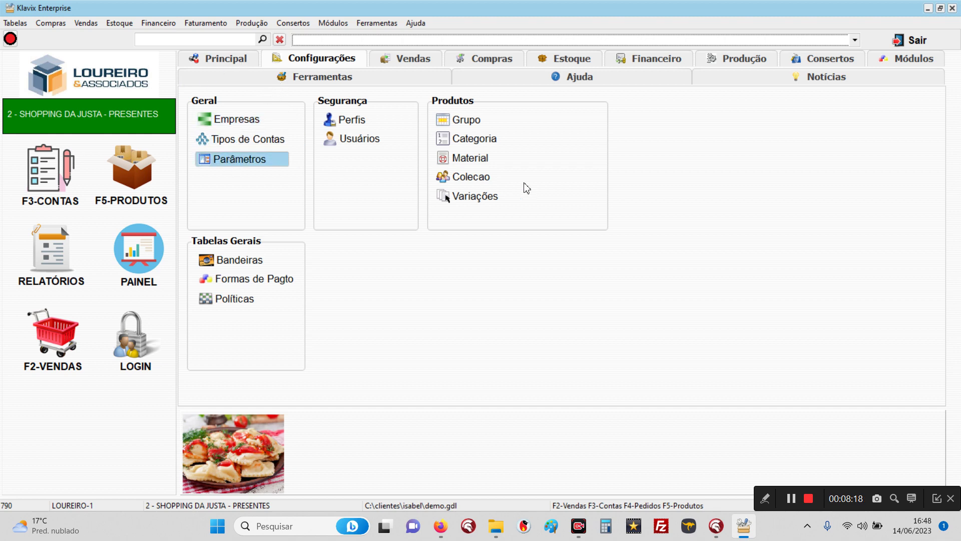
left_click(596, 159)
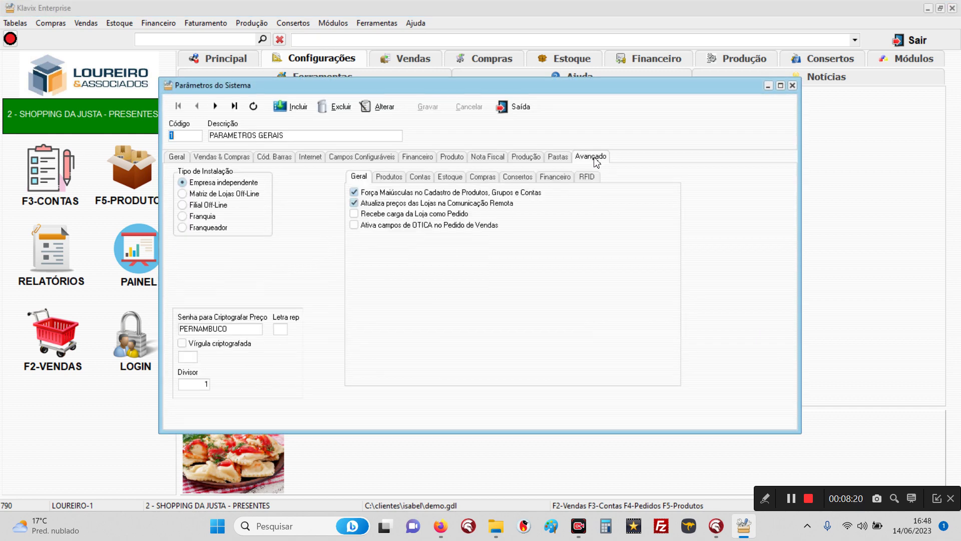
left_click(456, 180)
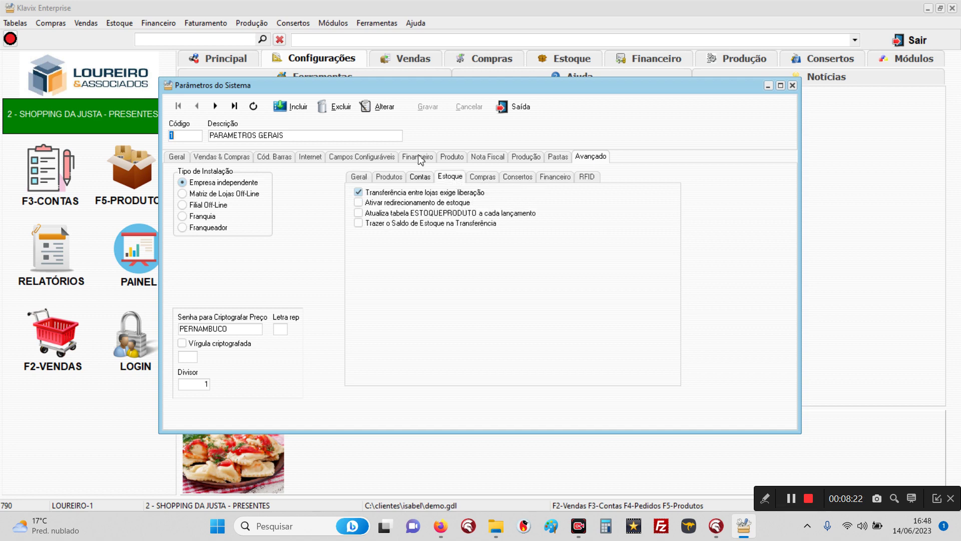
left_click(381, 113)
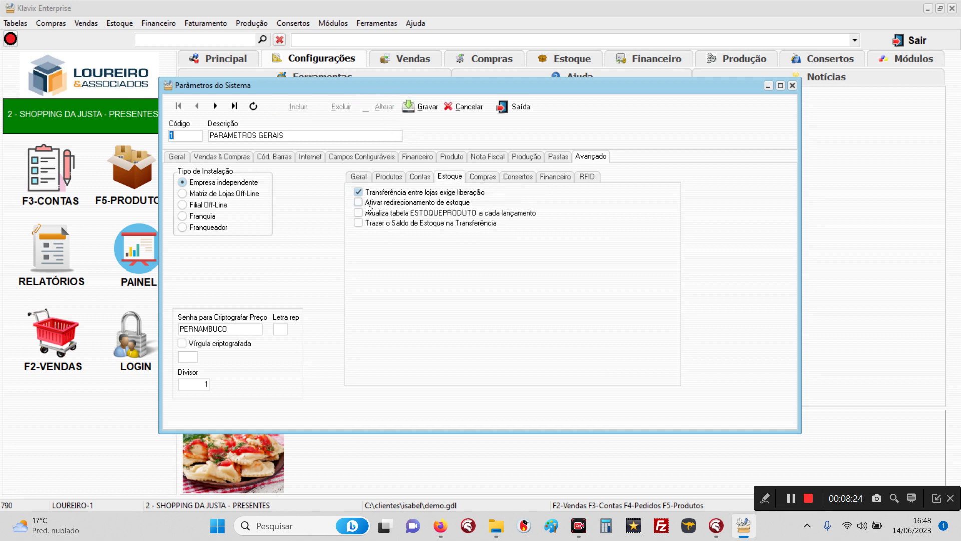
left_click(359, 203)
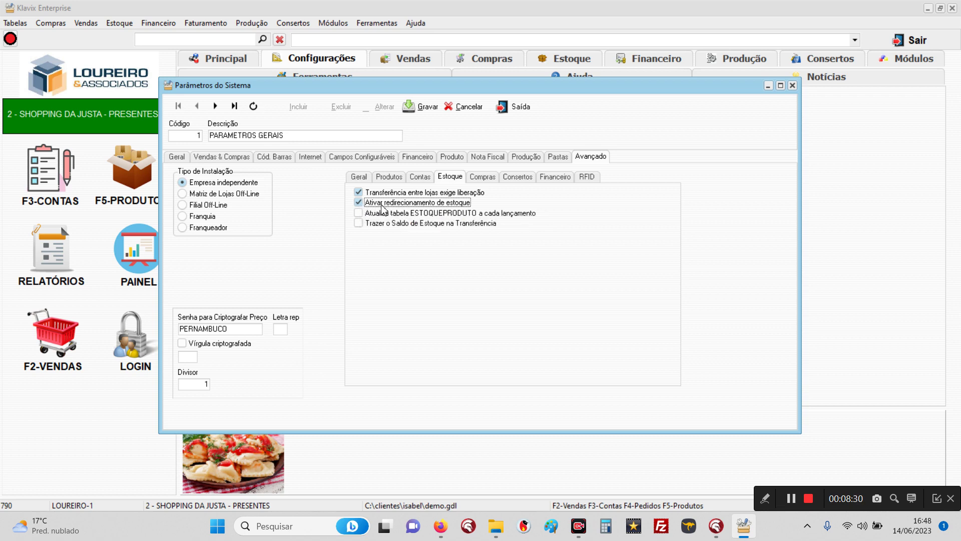
left_click(421, 107)
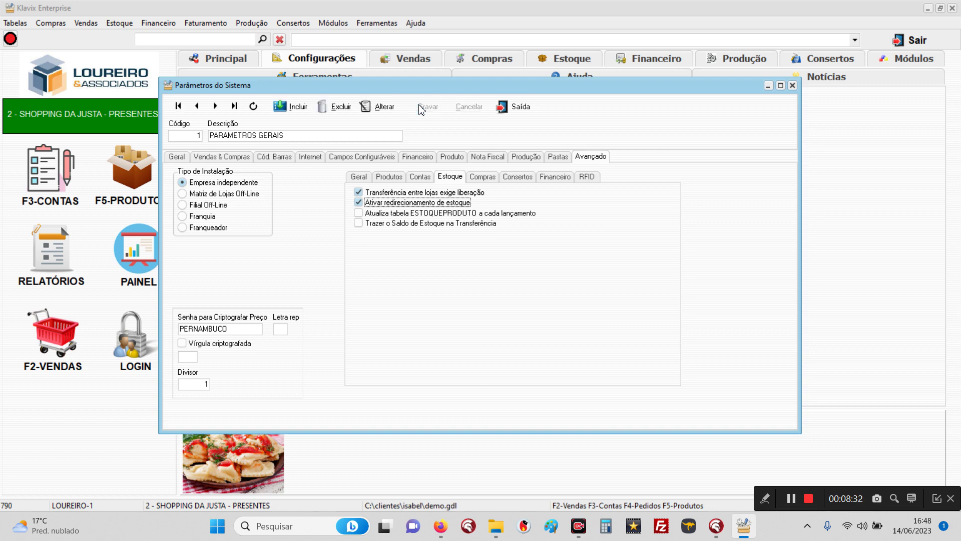
left_click(516, 108)
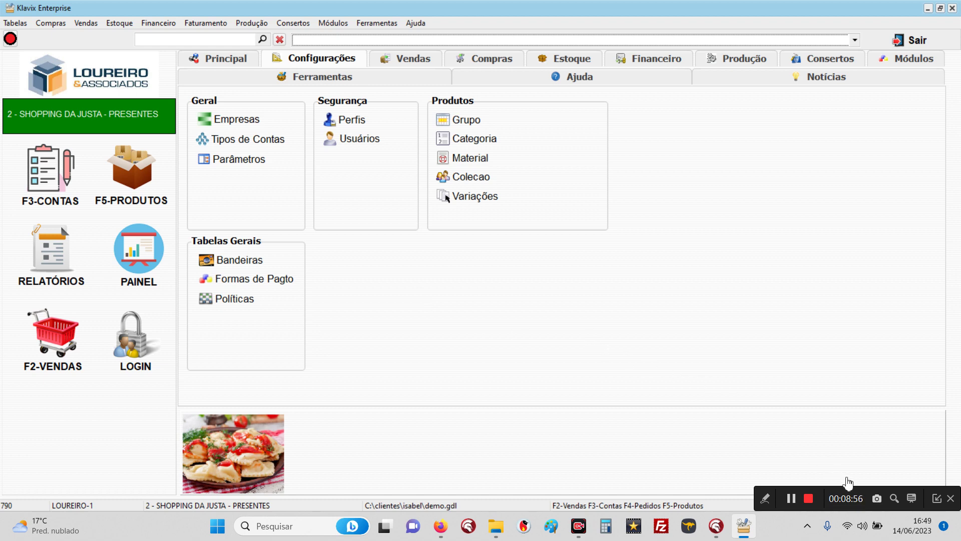
left_click(876, 499)
Step: Select product 000059 in the product catalogue and show its Dados Complementares
left_click(132, 166)
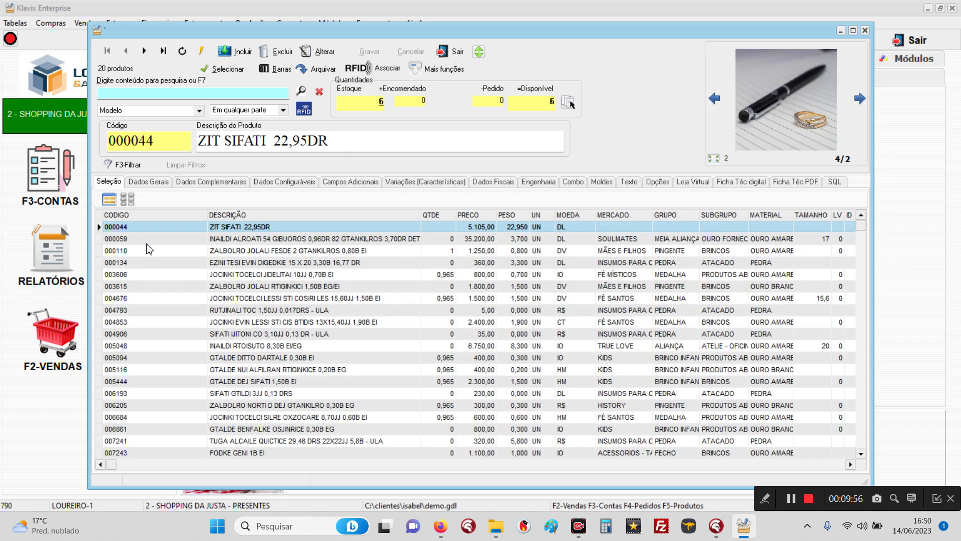
left_click(141, 240)
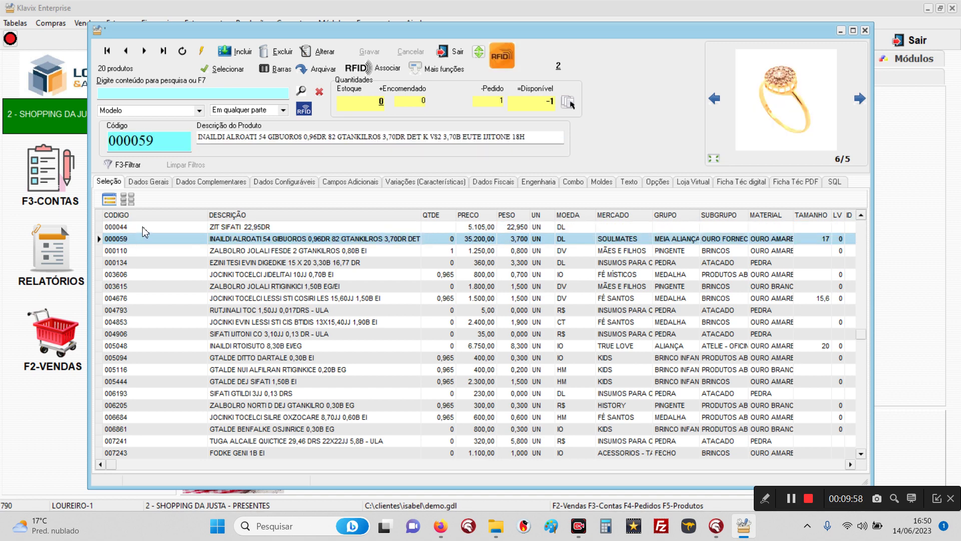
left_click(145, 231)
left_click(143, 237)
left_click(143, 231)
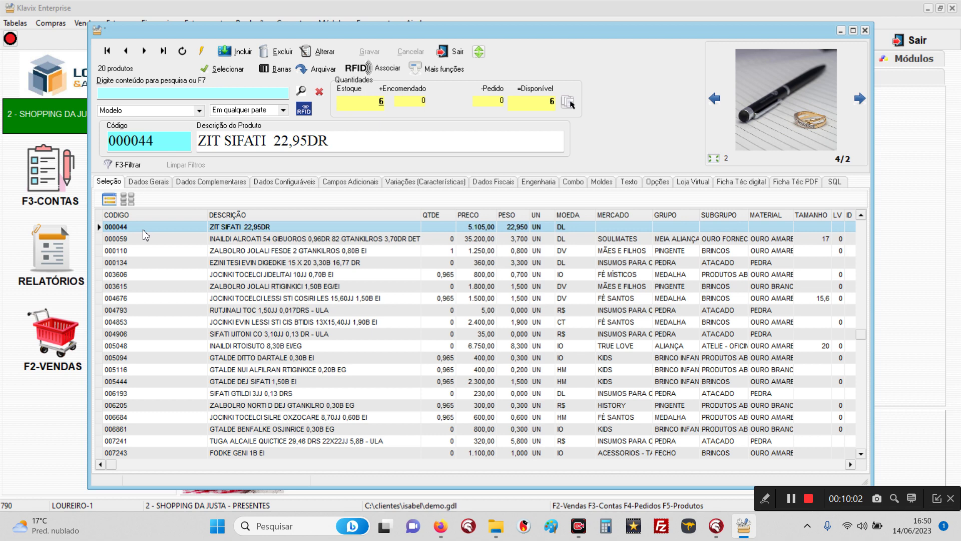
left_click(138, 241)
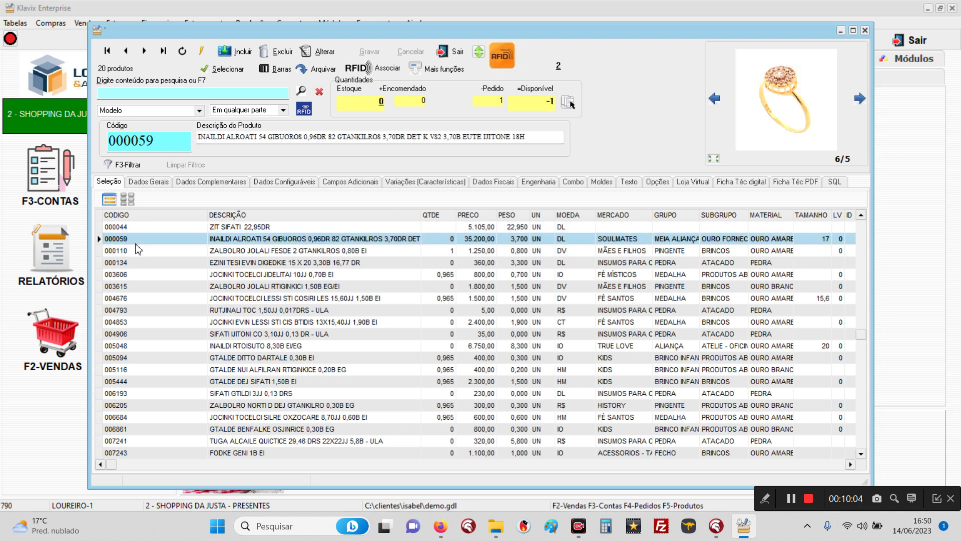
left_click(201, 184)
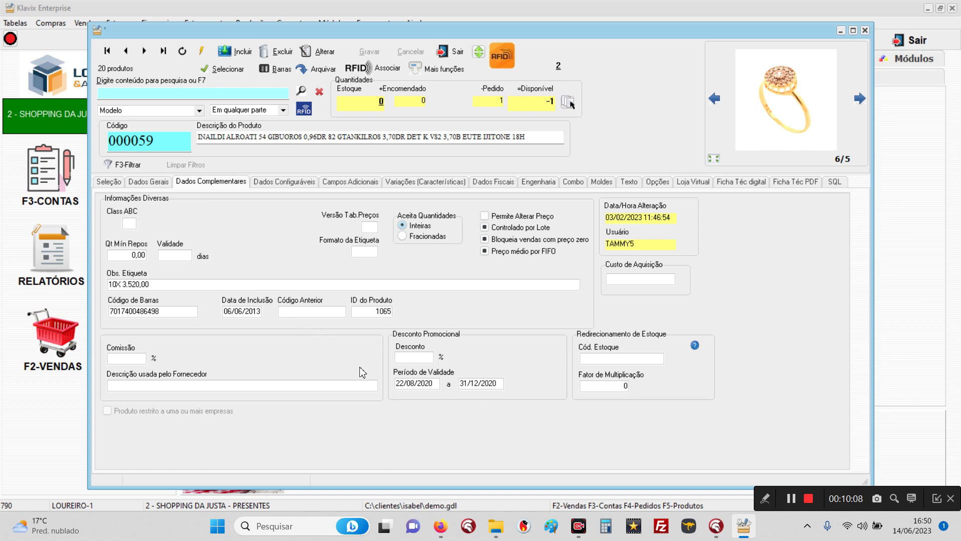
Step: Set Cód. Estoque 000044 with Fator 1, save, and close the products window
left_click(324, 52)
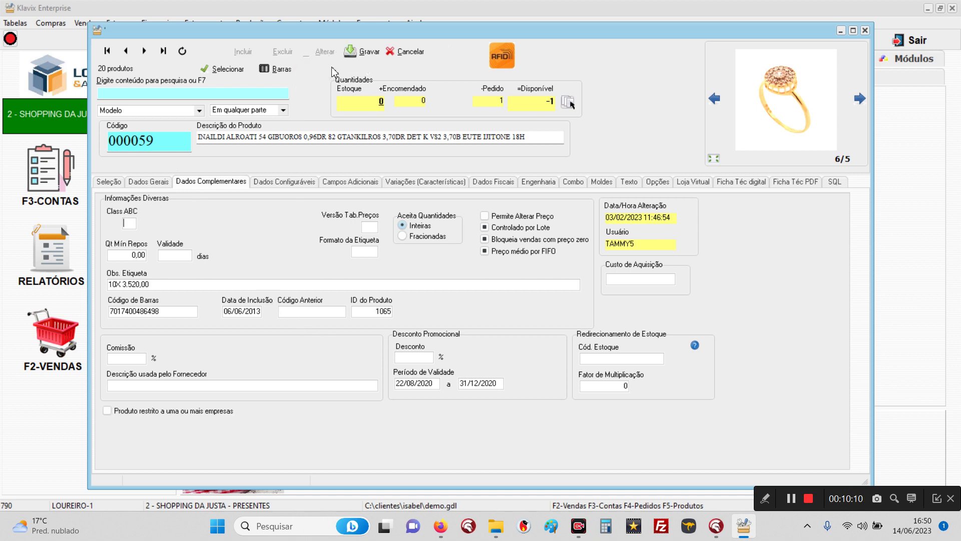
left_click(633, 359)
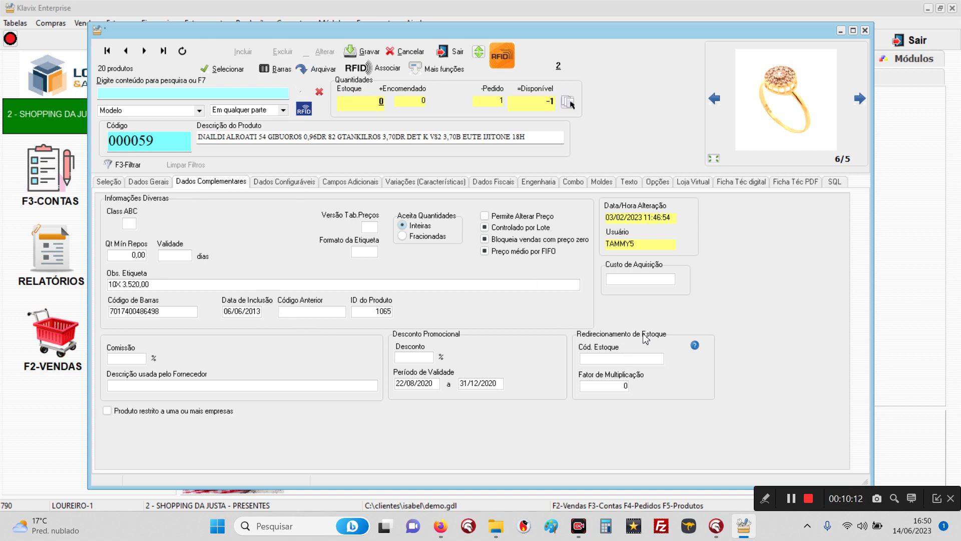
type("000044")
key("Tab")
type("1")
left_click(356, 47)
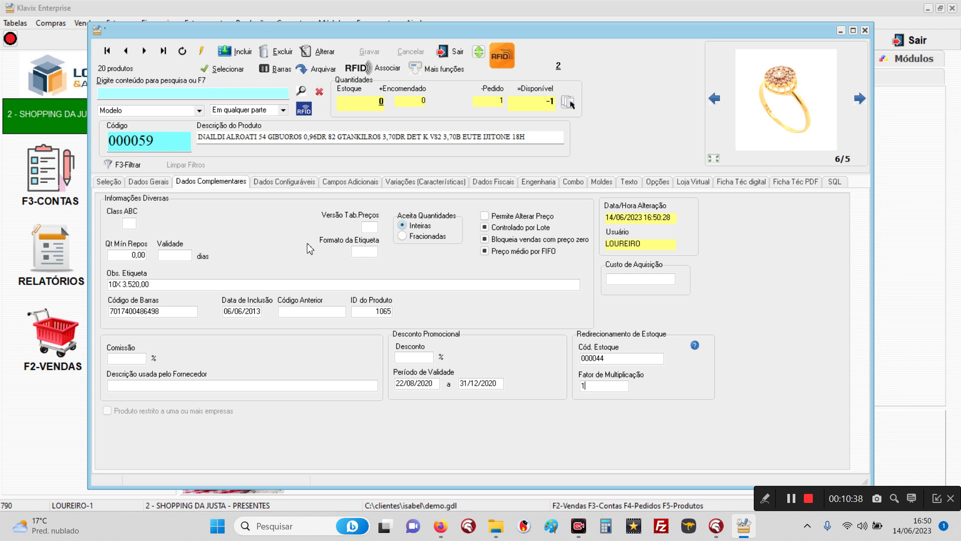
left_click(448, 52)
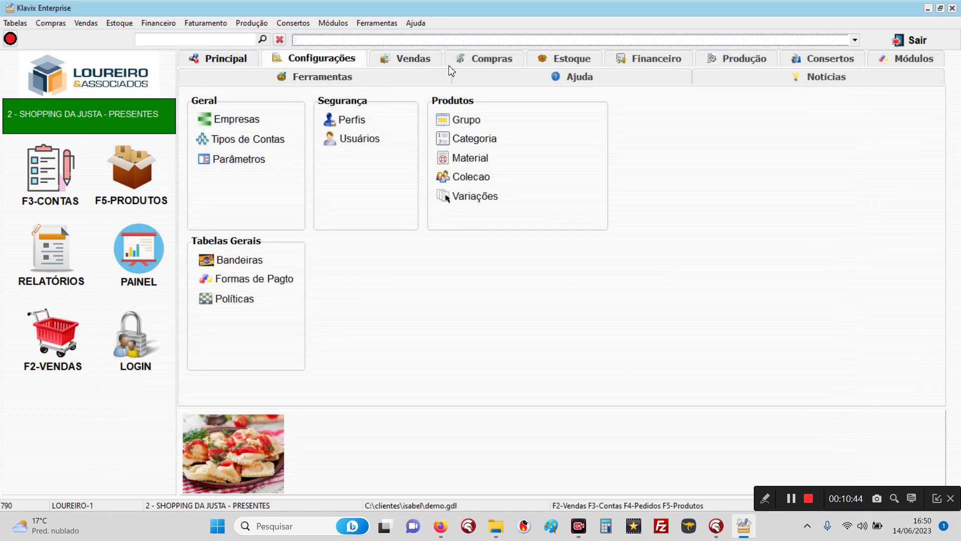
Step: Start a stock entry for found products and add 1 unit of product 000059
left_click(583, 58)
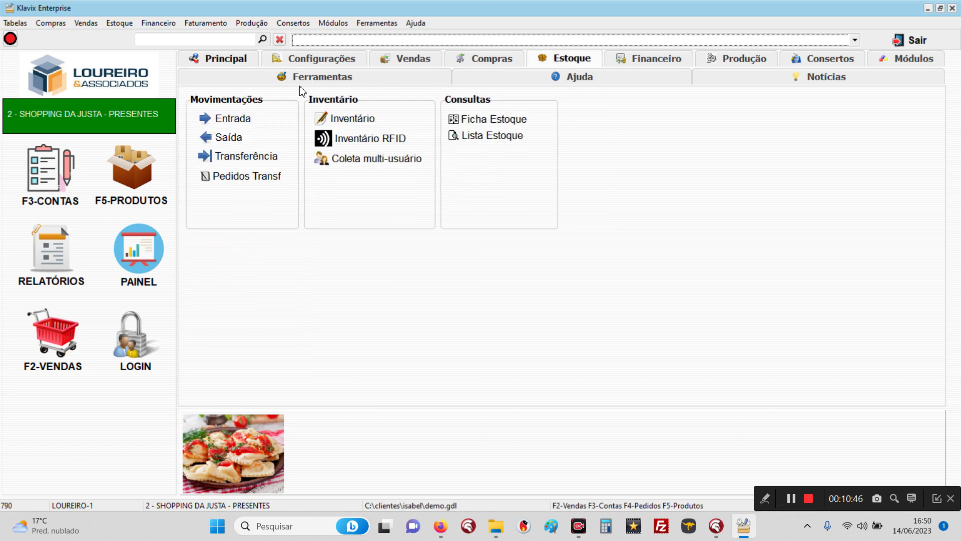
left_click(223, 127)
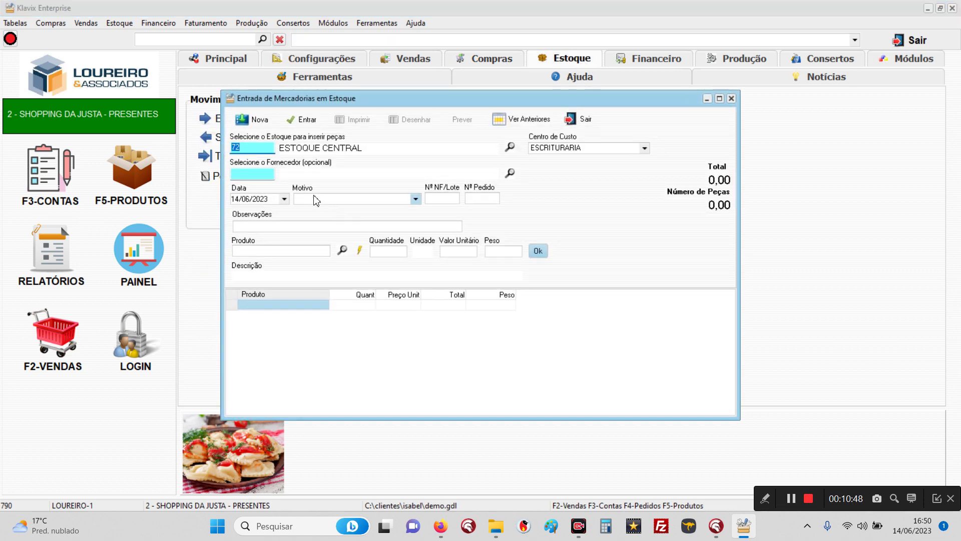
left_click(341, 200)
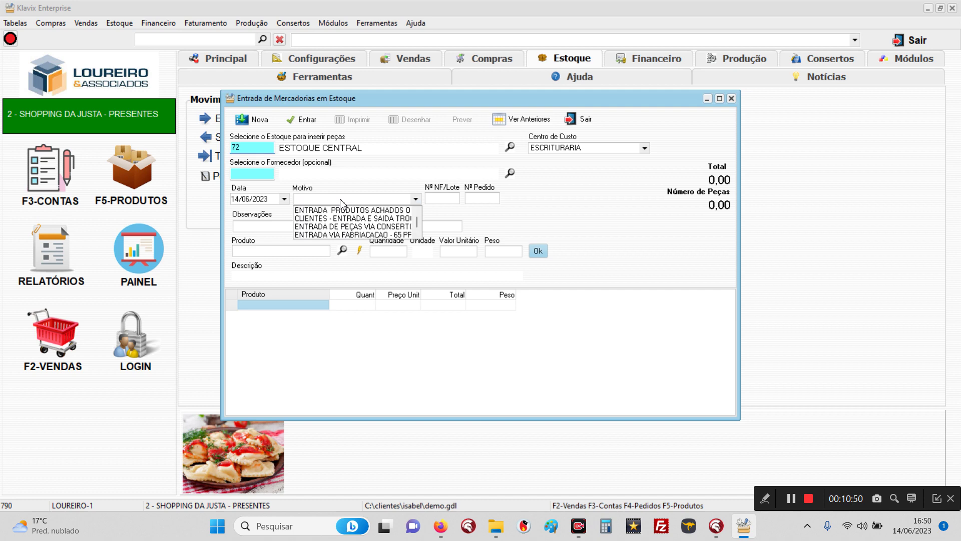
left_click(332, 216)
left_click(281, 252)
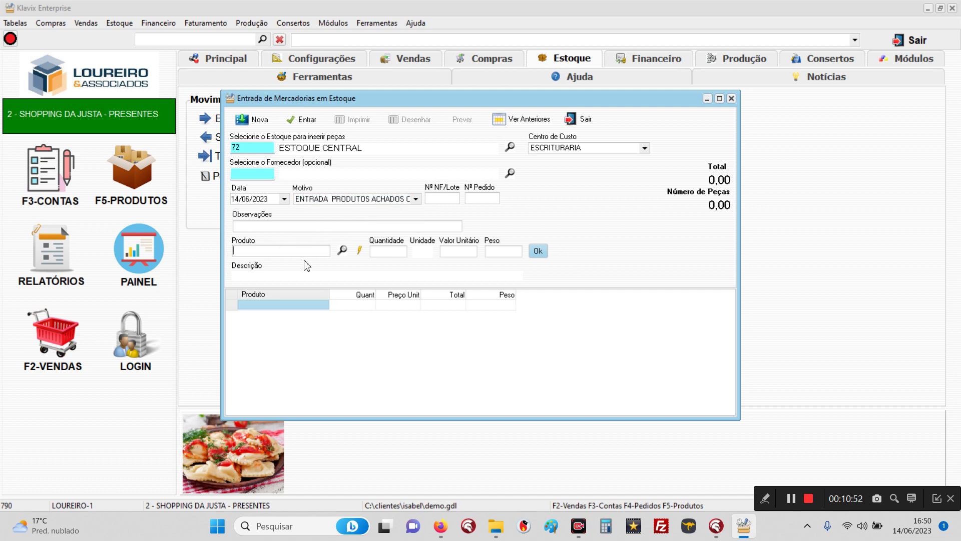
type("000059")
key("Return")
type("1")
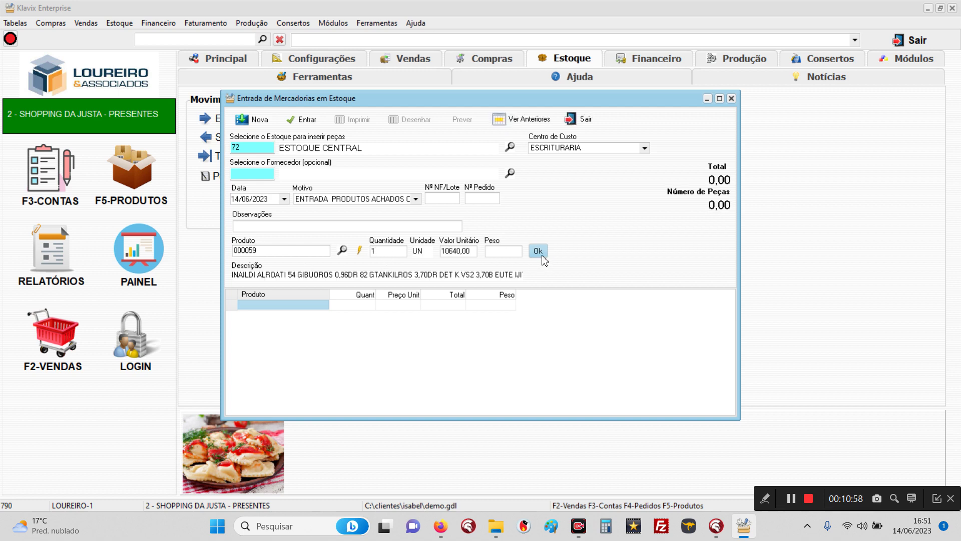
left_click(540, 252)
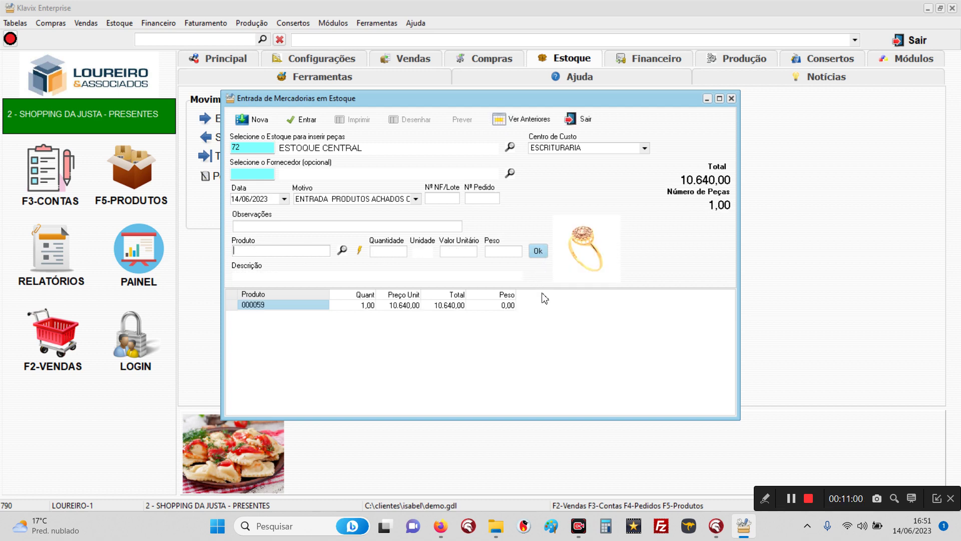
Step: Post the entry into ESTOQUE CENTRAL at 10.640,00 and close the entry window
left_click(303, 120)
left_click(187, 176)
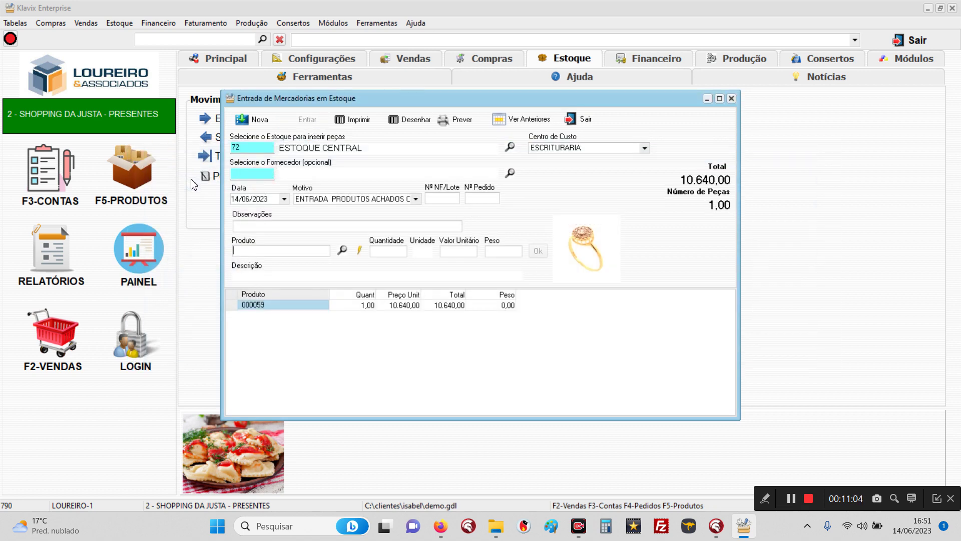
left_click(585, 119)
left_click(161, 181)
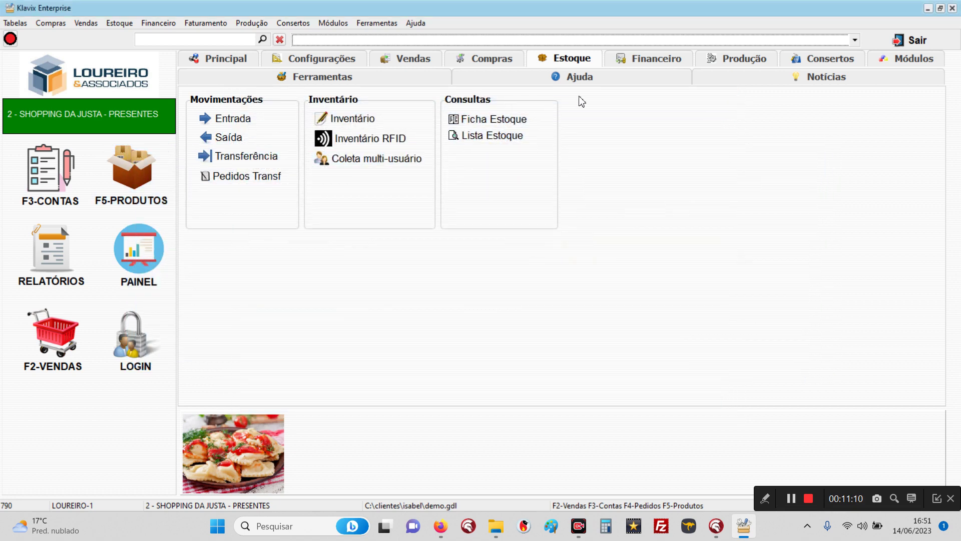
left_click(677, 64)
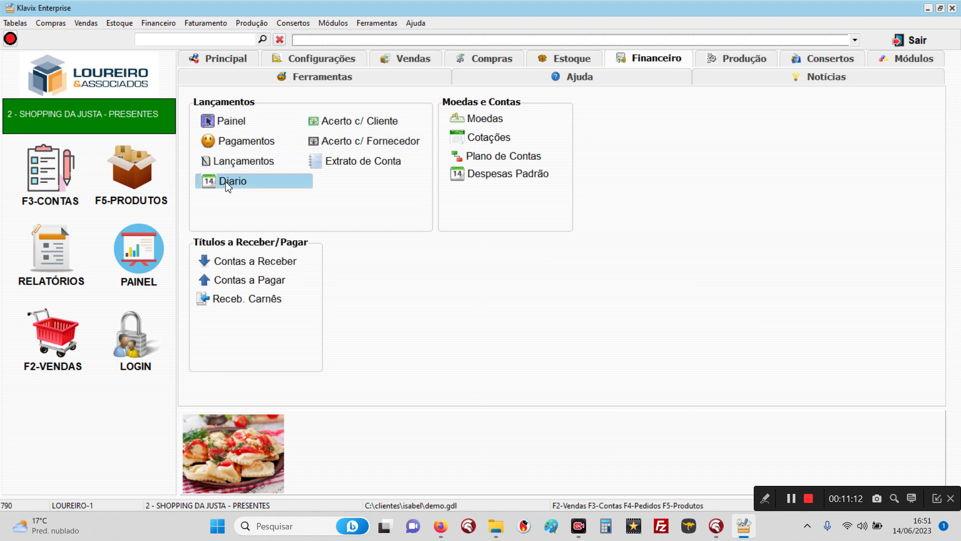
left_click(228, 182)
left_click(407, 164)
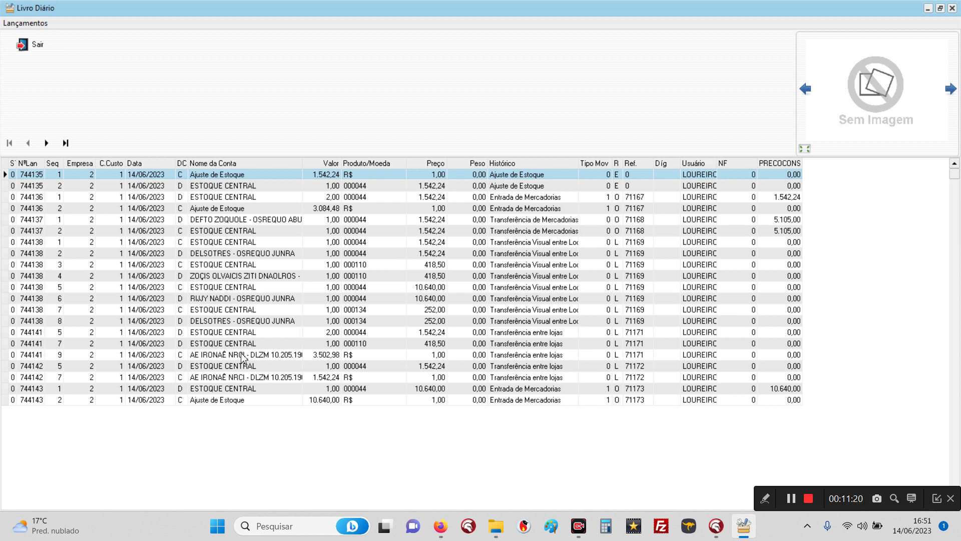
left_click(357, 389)
left_click(358, 400)
left_click(358, 390)
left_click(357, 400)
left_click(358, 391)
left_click(356, 399)
left_click(356, 391)
left_click(353, 400)
left_click(356, 390)
left_click(355, 401)
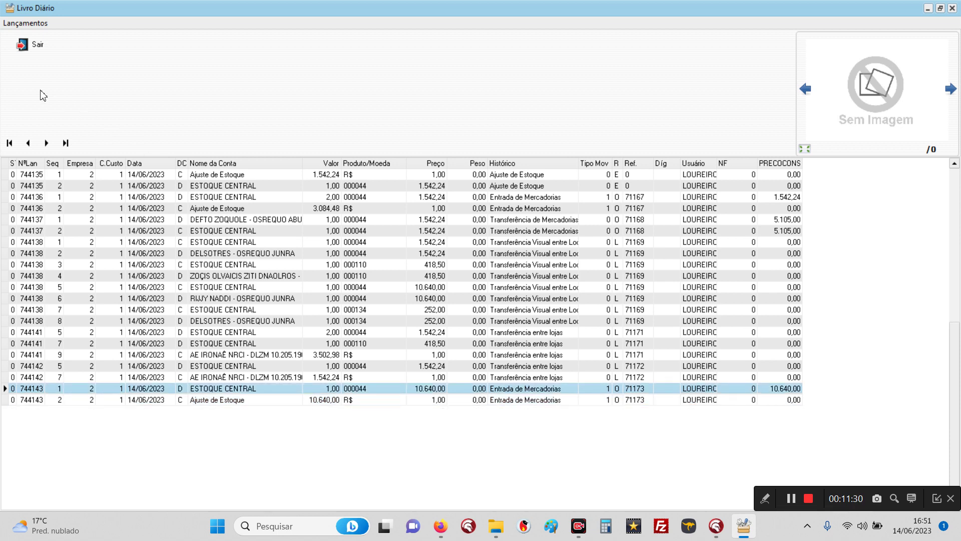
left_click(20, 47)
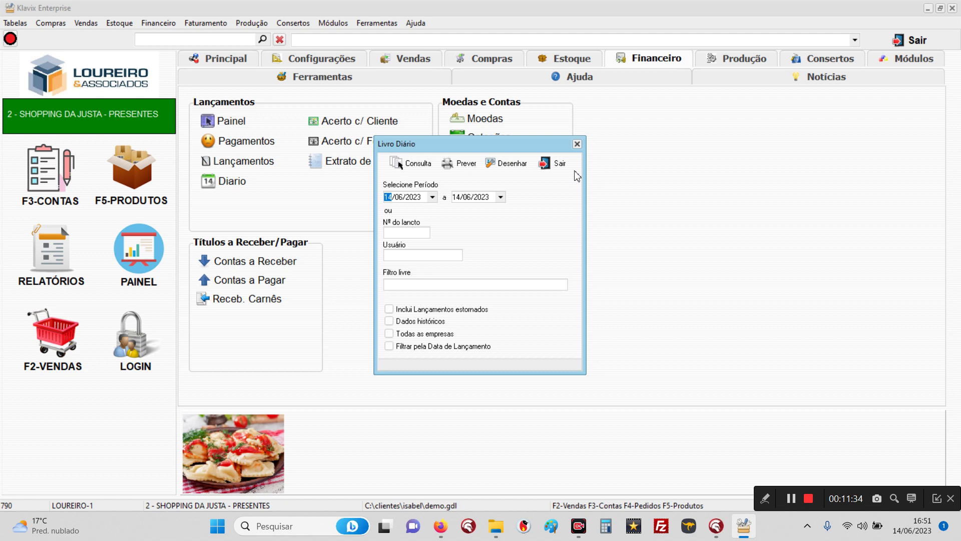
left_click(560, 164)
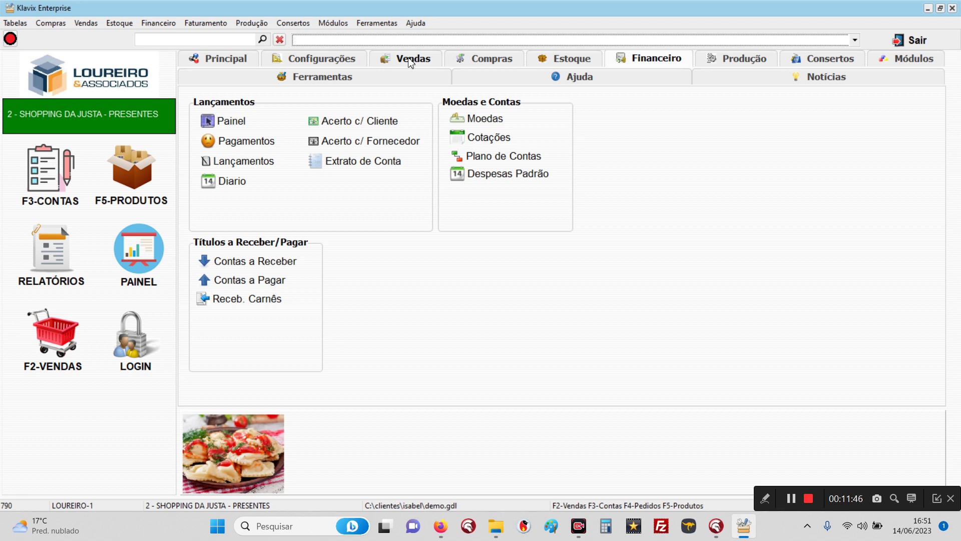
Step: Return to the Principal panel showing cost centre GERENCIAL, Sky style and the alerts list
left_click(303, 64)
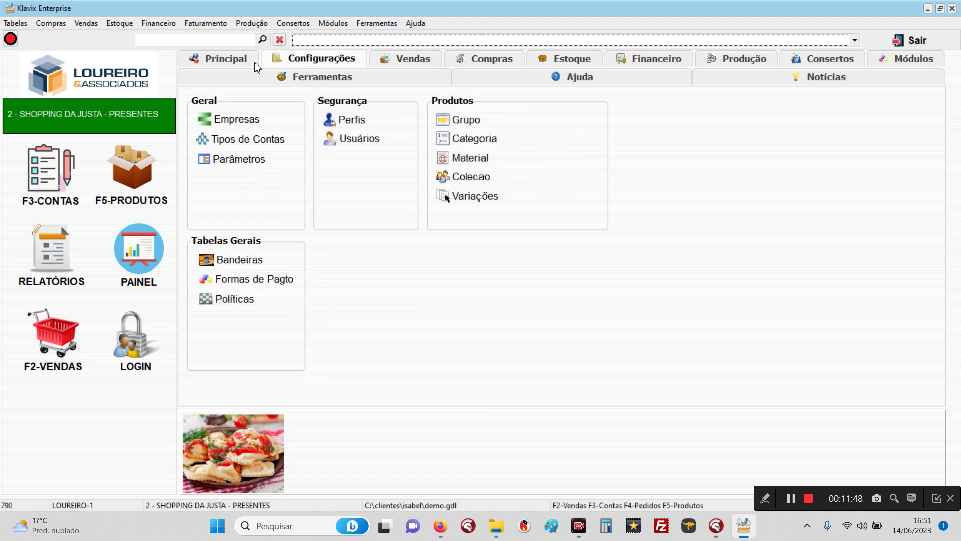
left_click(231, 60)
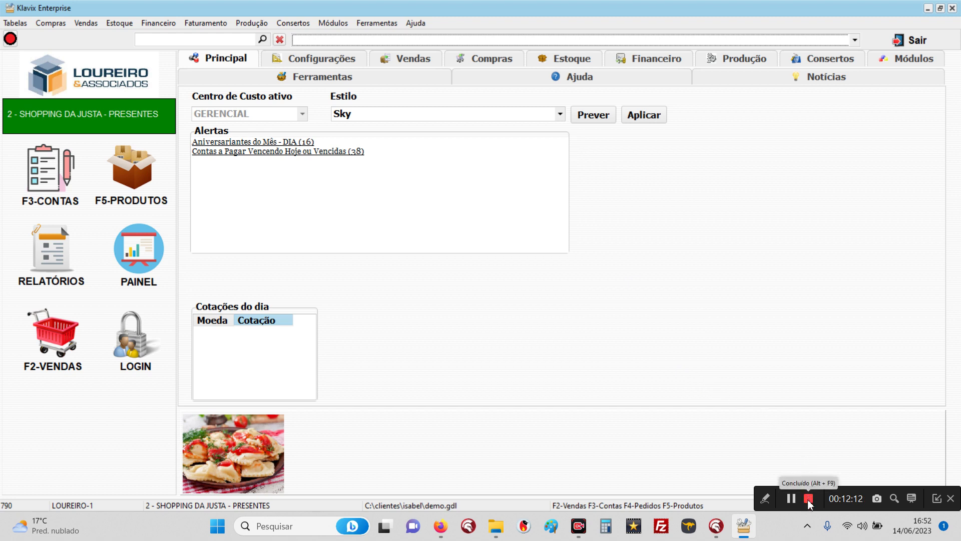
left_click(808, 497)
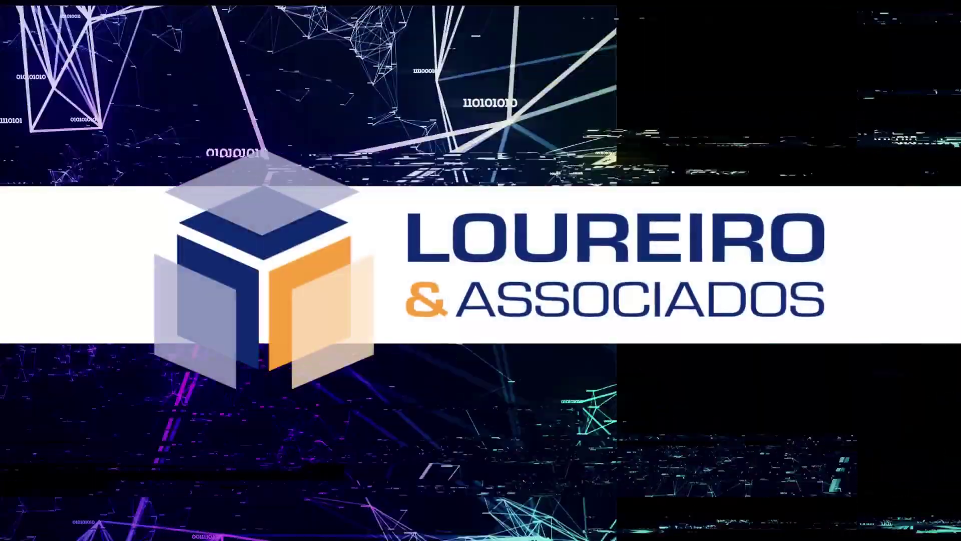